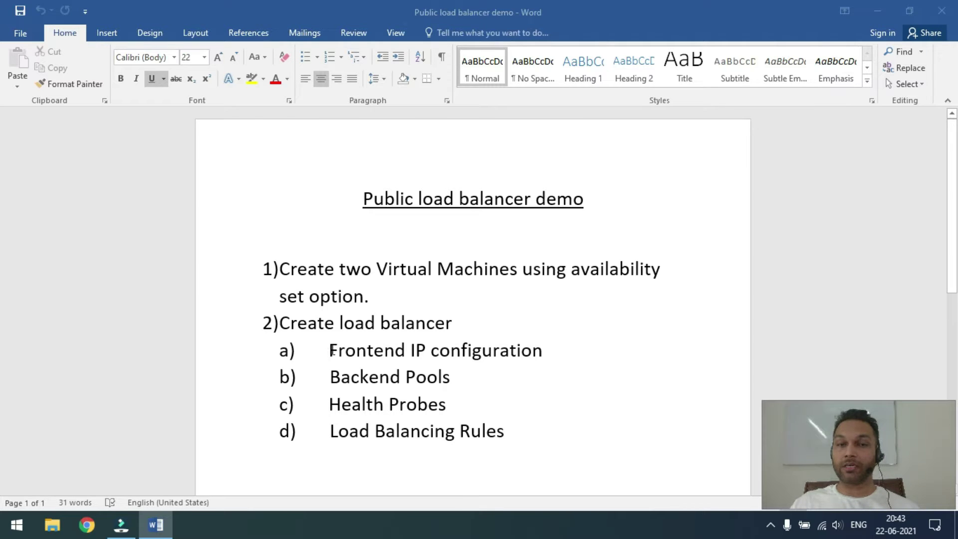
- Go to portal.azure.com in Google Chrome
drag(329, 351, 504, 423)
click(490, 396)
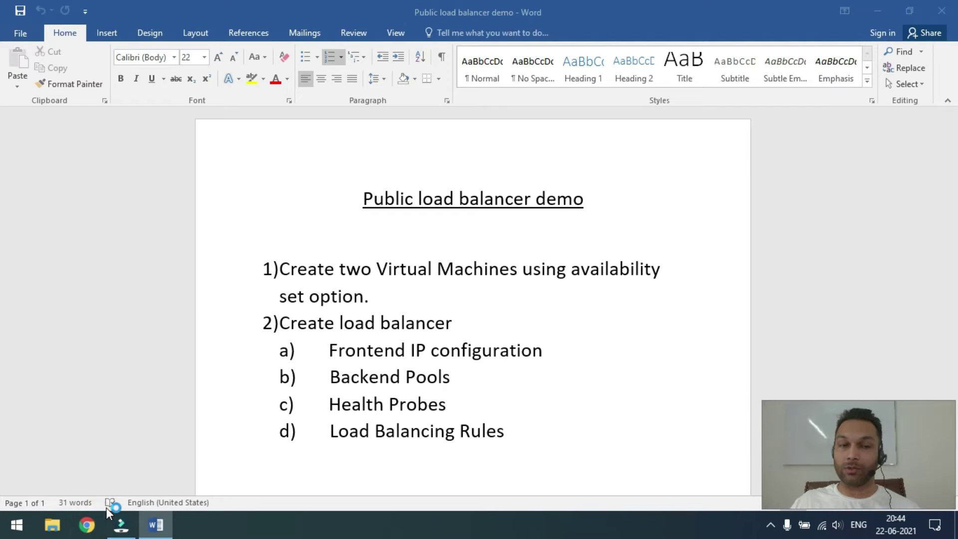
click(86, 524)
text(port\)
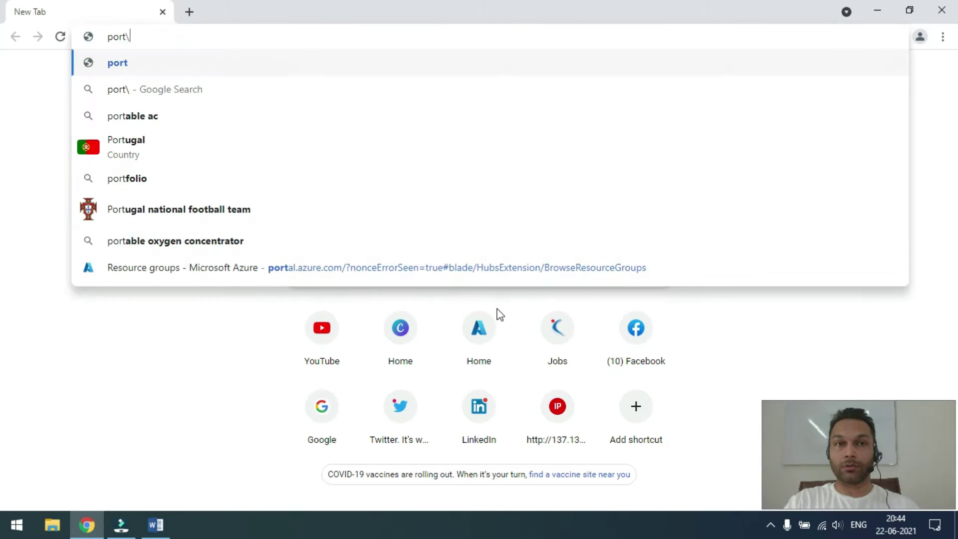
key(BackSpace)
text(t)
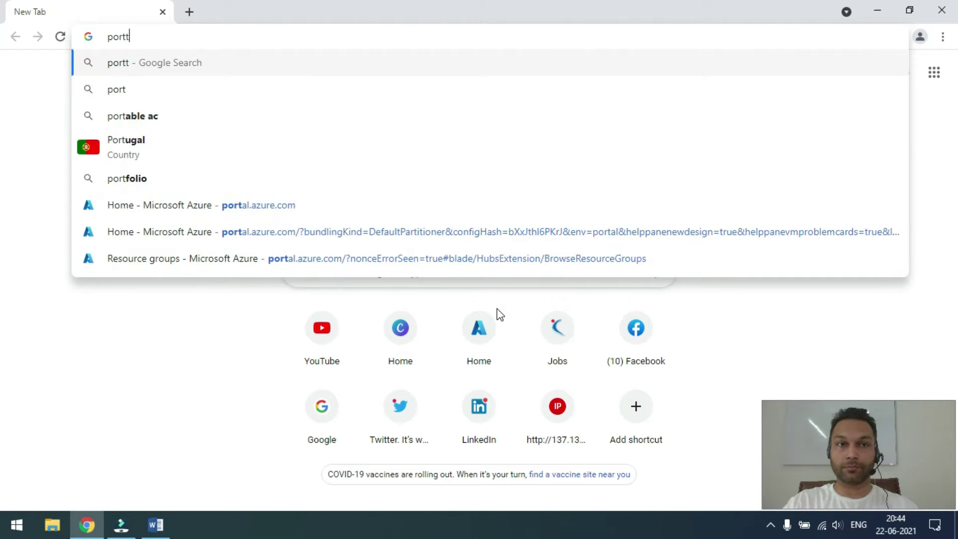
key(BackSpace)
text(al)
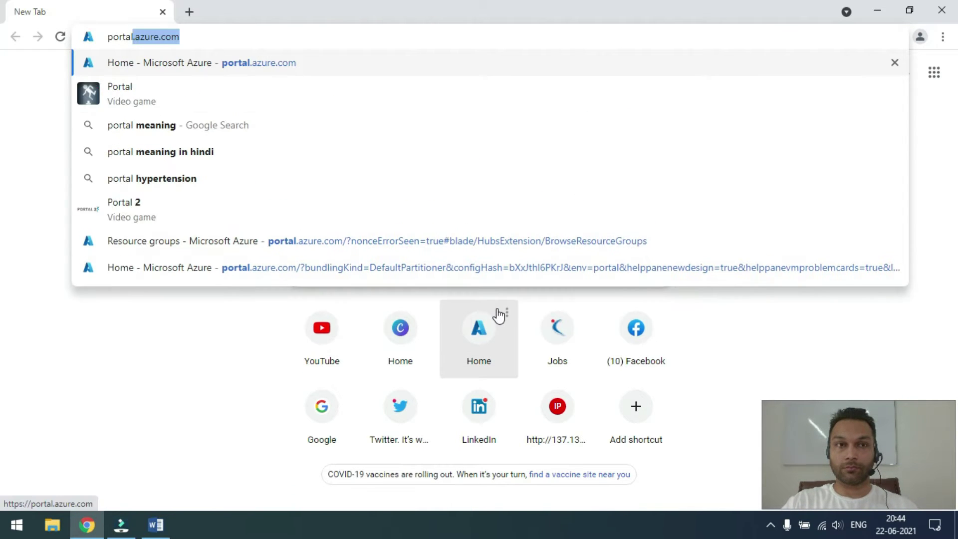
key(Return)
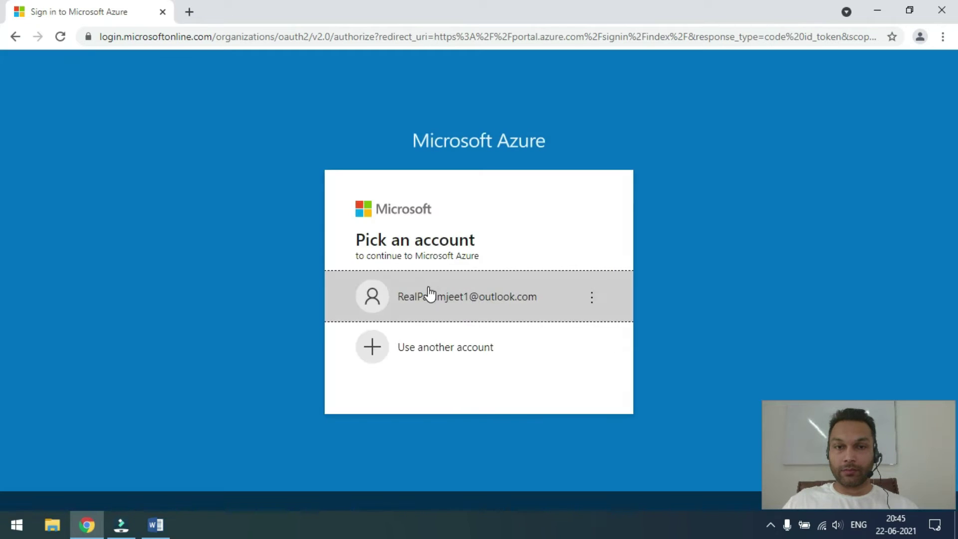
- Sign in with the chosen account and its password
click(428, 287)
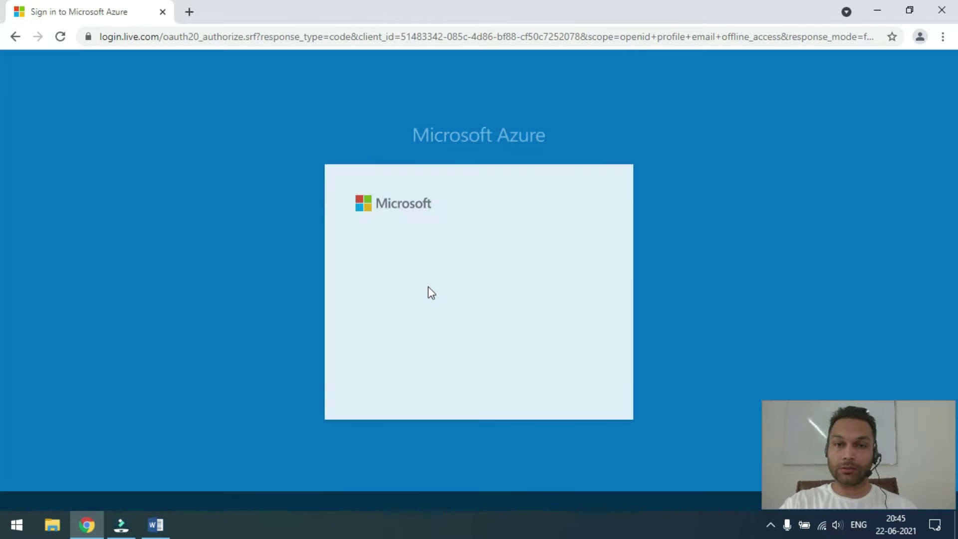
text(••••••••••)
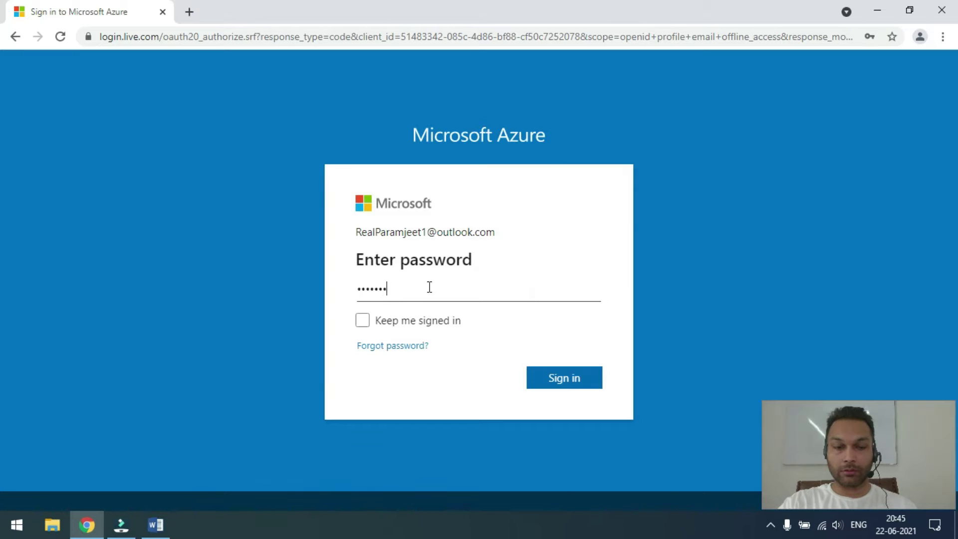
key(Return)
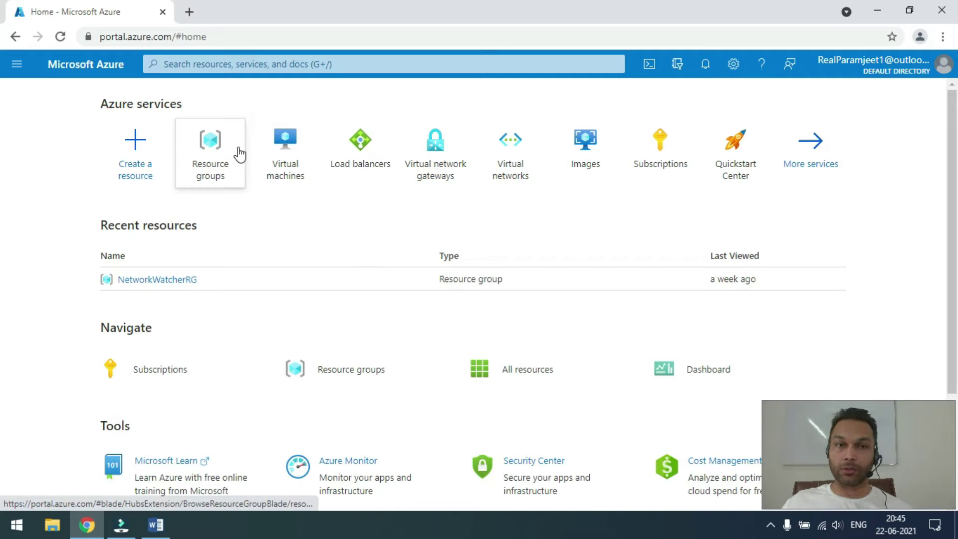
- Start a new virtual machine in a new resource group named rg-LB
click(281, 152)
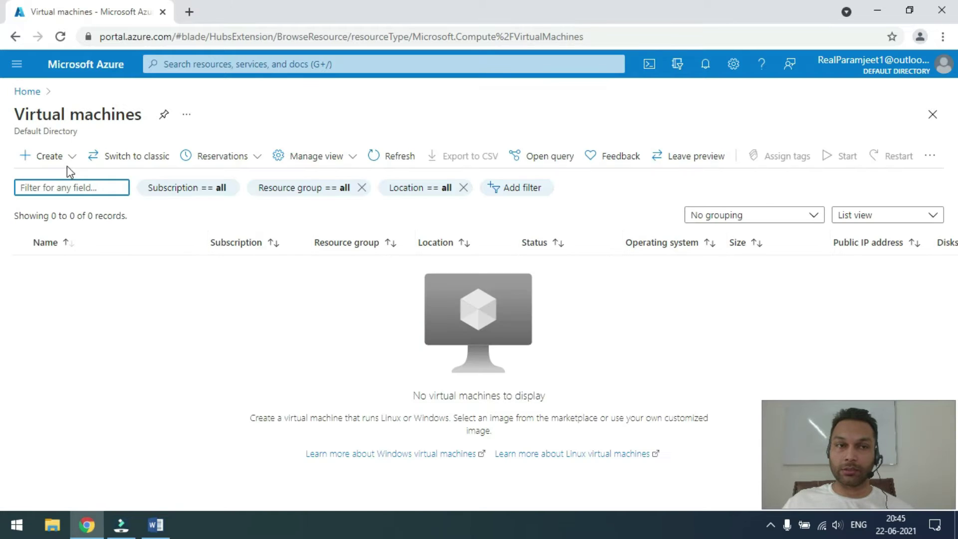
click(72, 164)
click(69, 180)
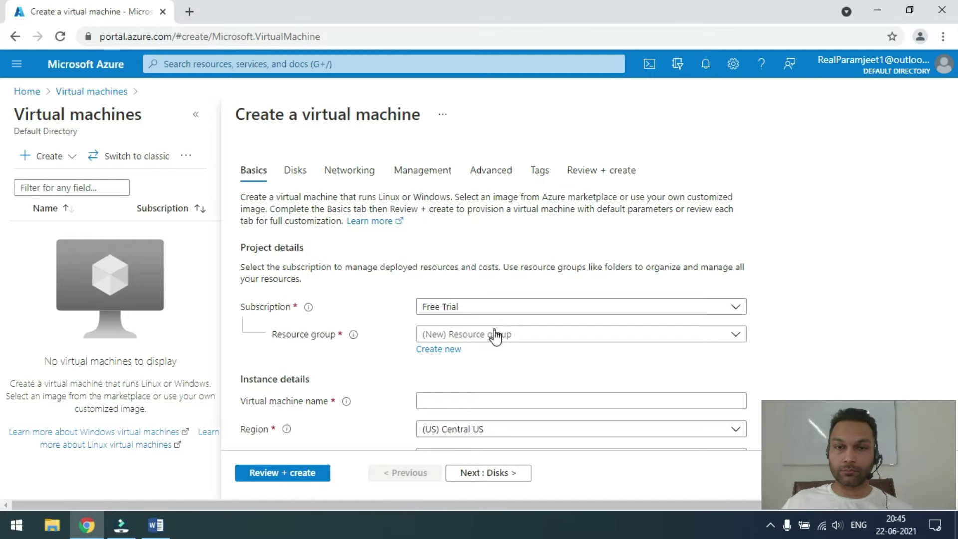
click(447, 349)
text(rg-LB)
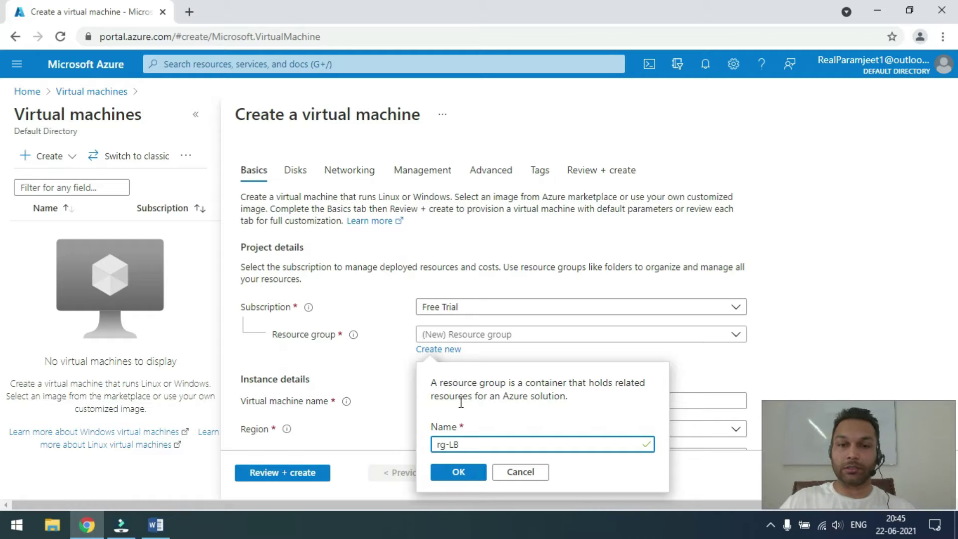
click(457, 471)
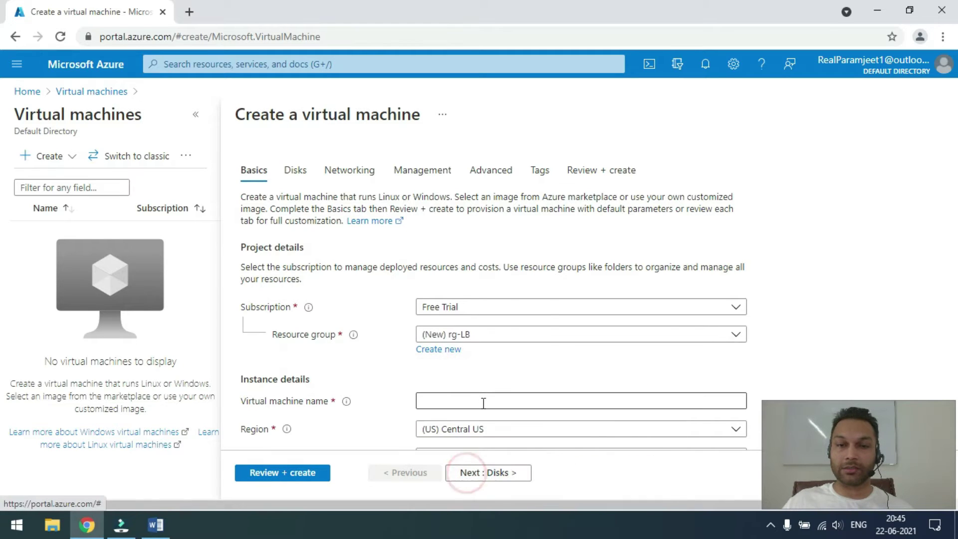
- Name the VM webserver1 and set its region to East US
click(484, 402)
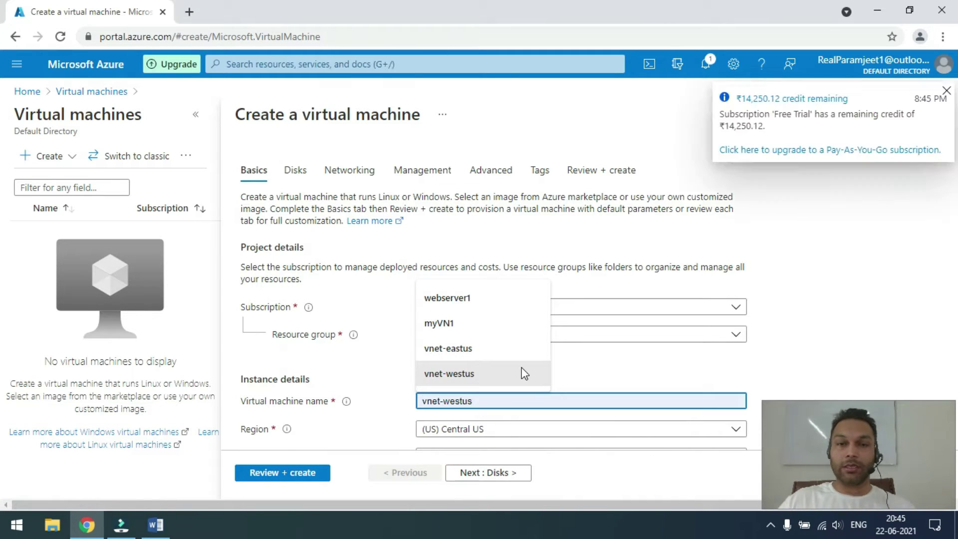
text(webserver1)
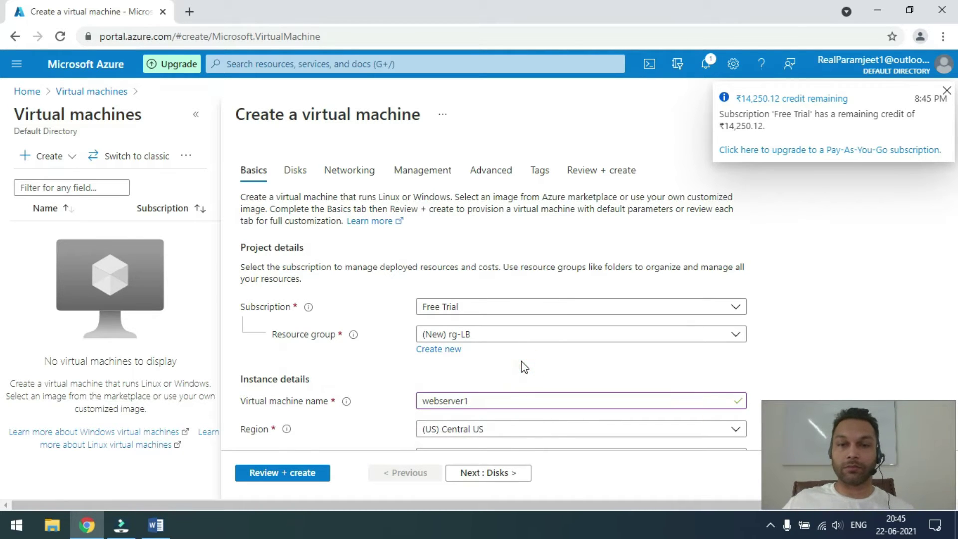
scroll(522, 367, down, 3)
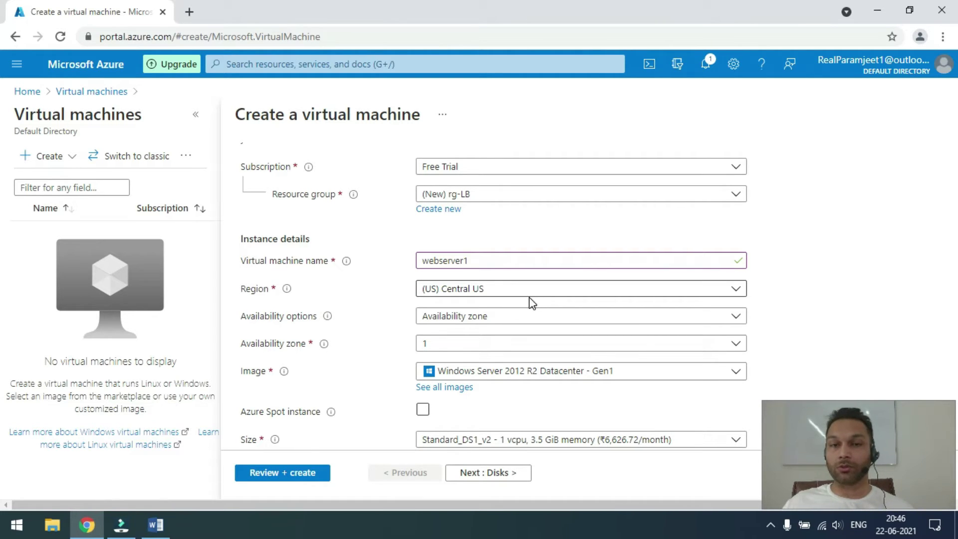
click(477, 261)
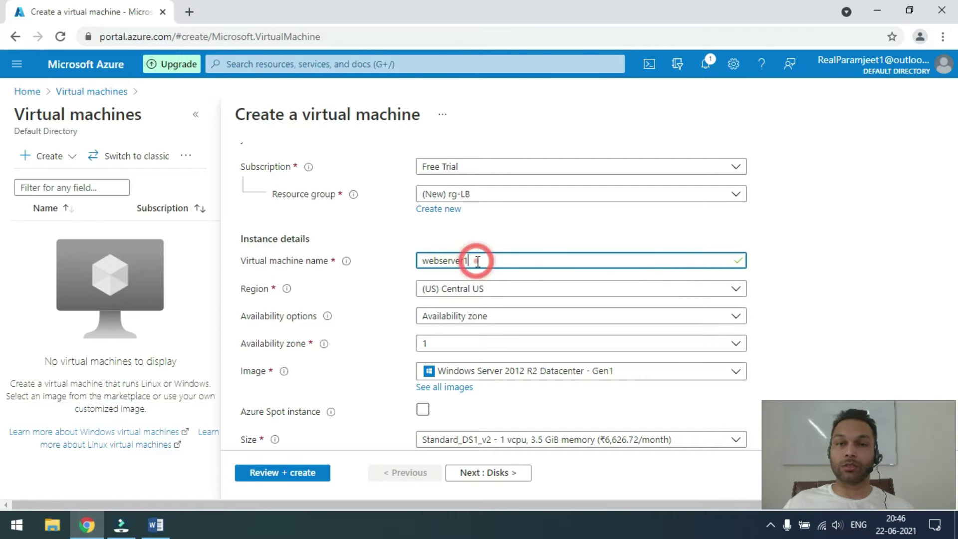
click(486, 314)
click(491, 288)
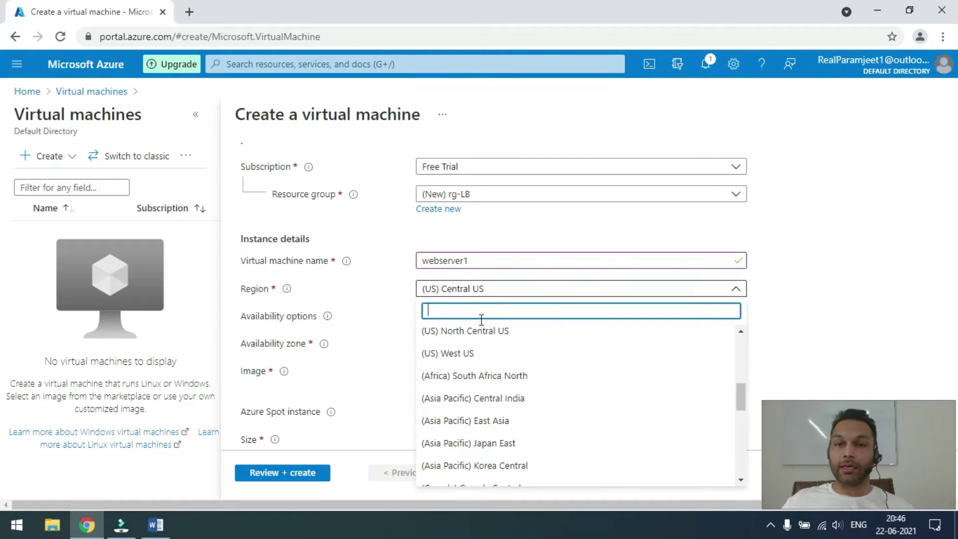
scroll(466, 401, up, 5)
click(468, 360)
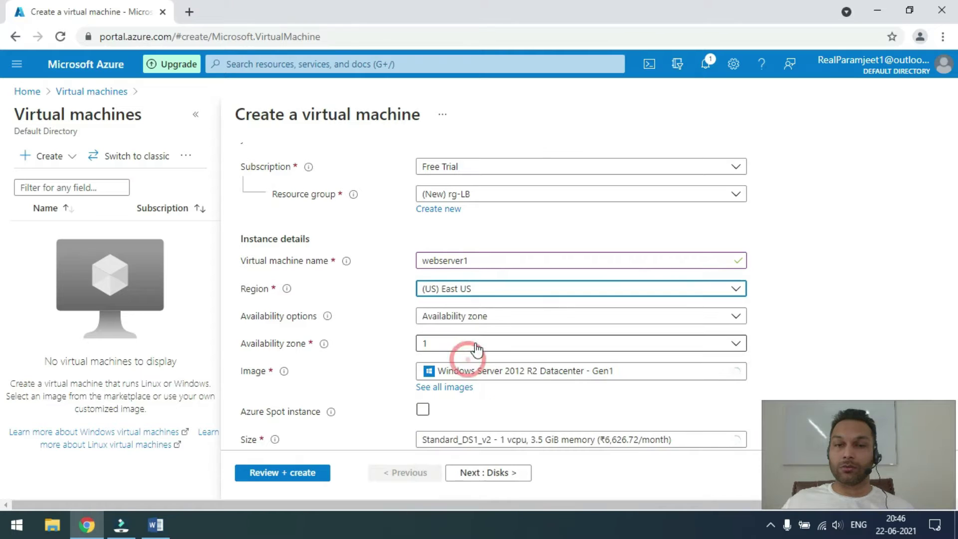
- Set the VM's availability option to Availability set
click(497, 322)
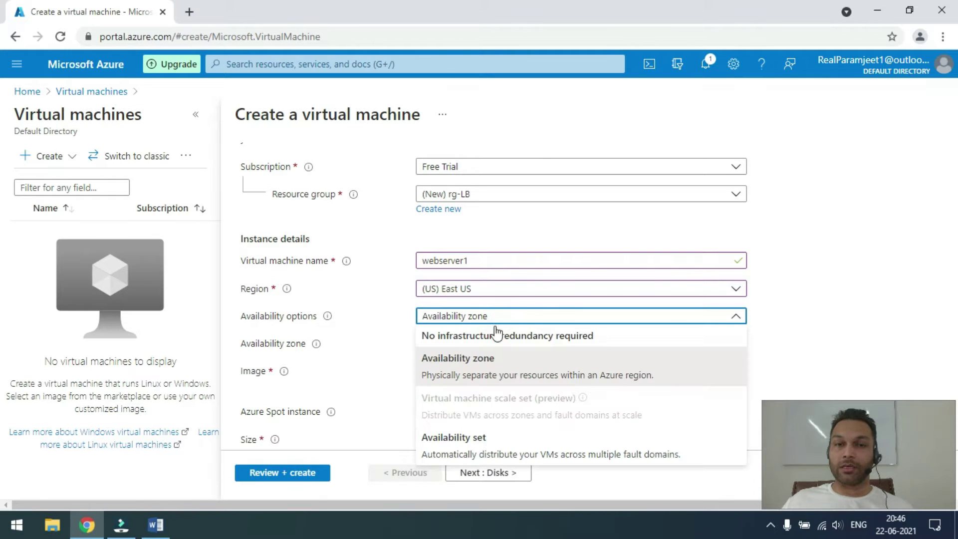
click(478, 438)
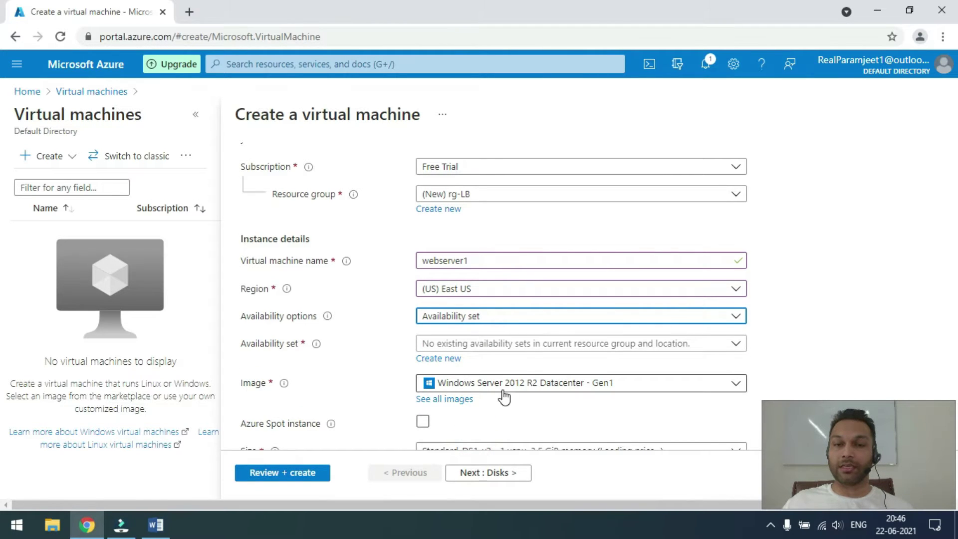
scroll(505, 396, down, 3)
click(438, 219)
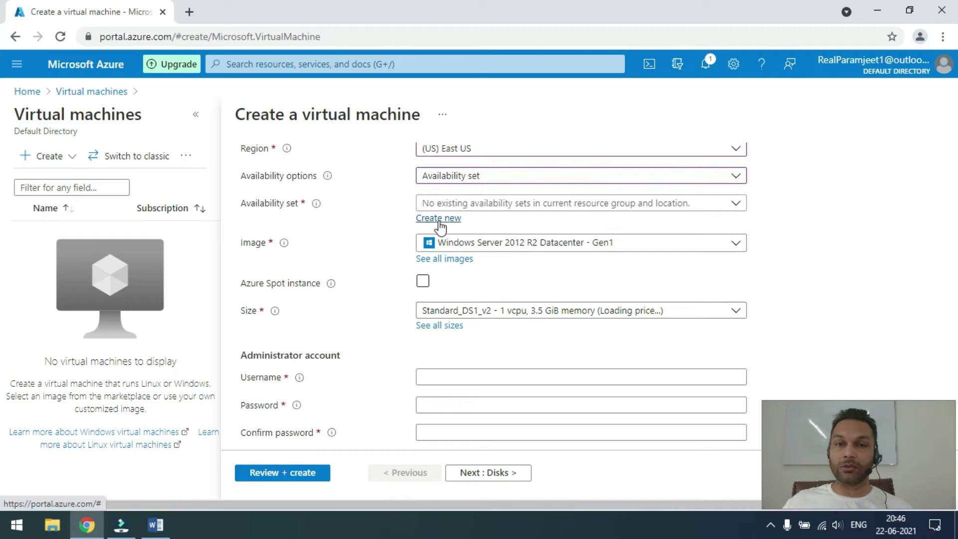
- Create availability set myAS with 2 fault domains and 5 update domains
click(586, 186)
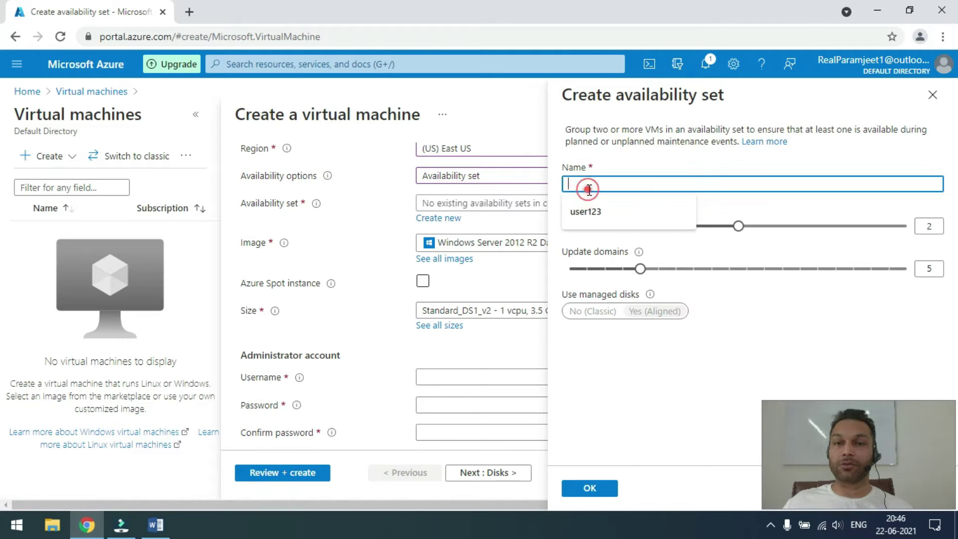
text(my)
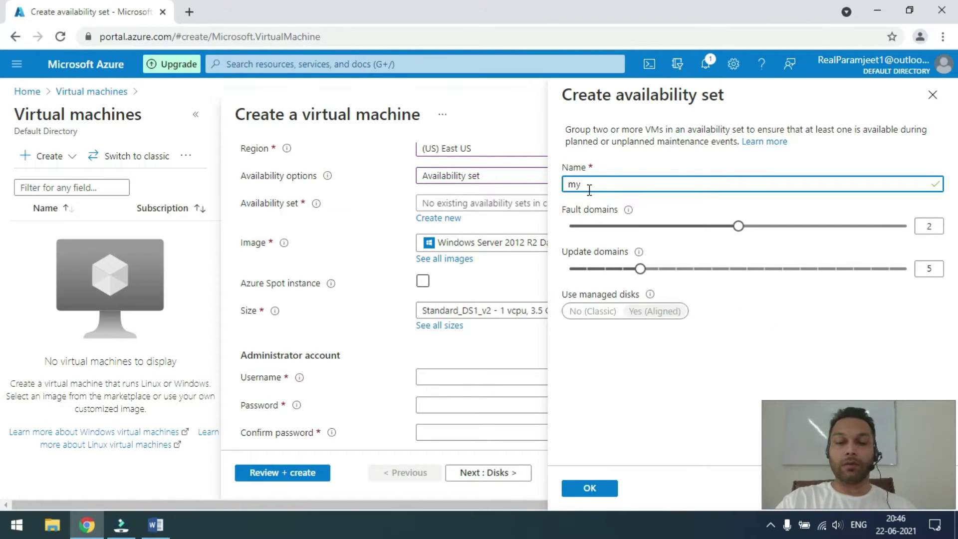
text(As)
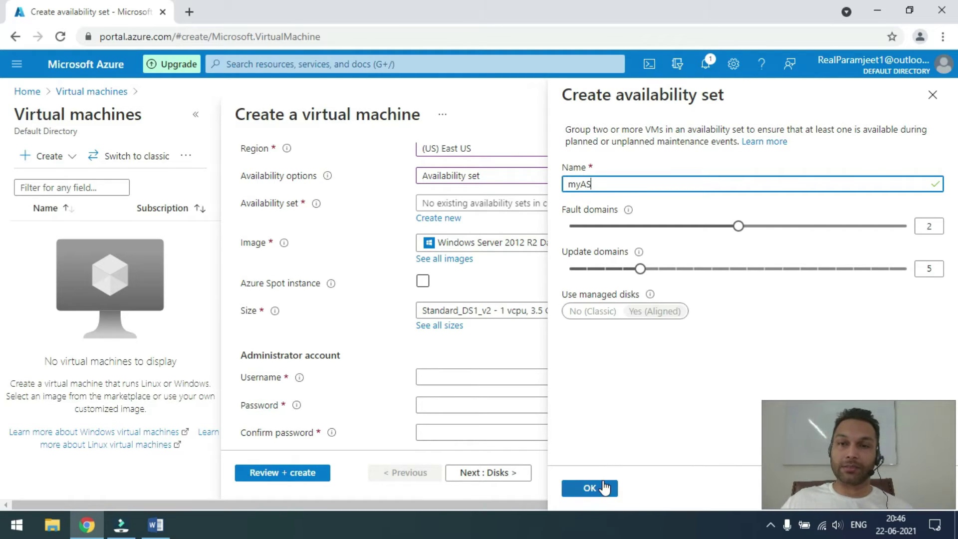
click(590, 488)
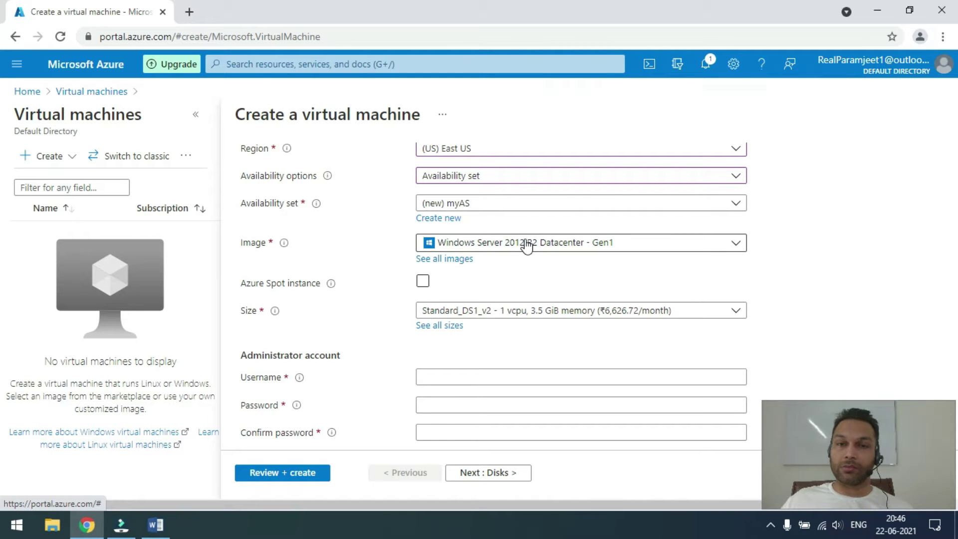
- Fill in the administrator username and password for webserver1
scroll(479, 310, down, 3)
click(486, 237)
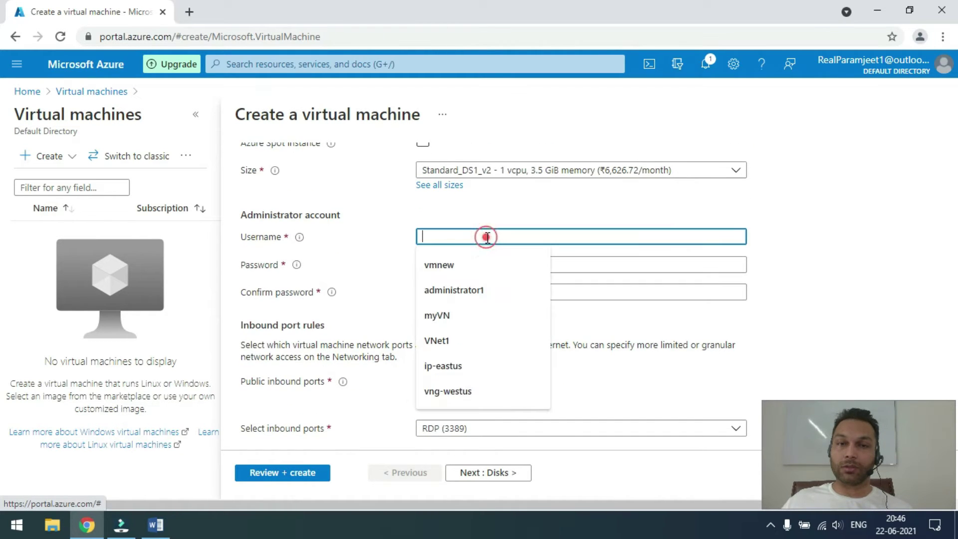
text(administrator1)
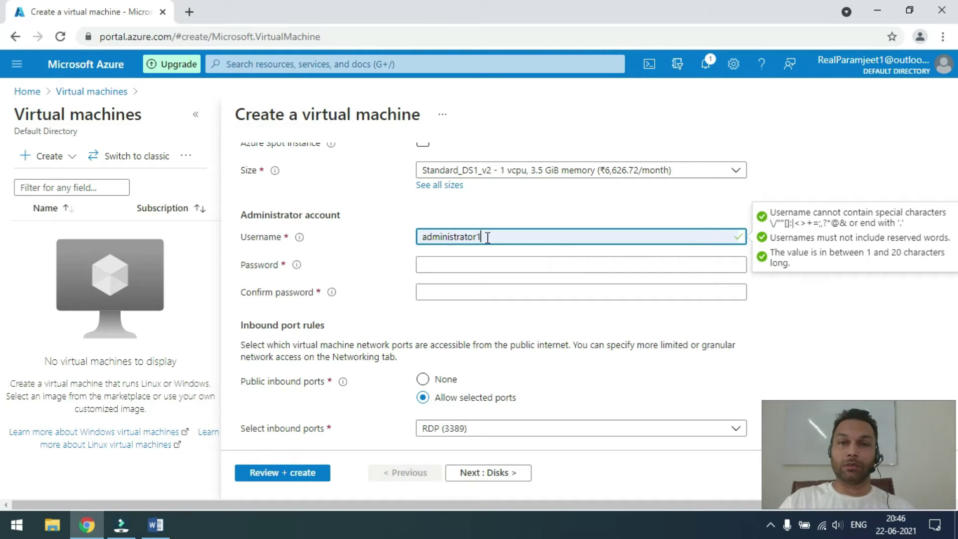
key(Tab)
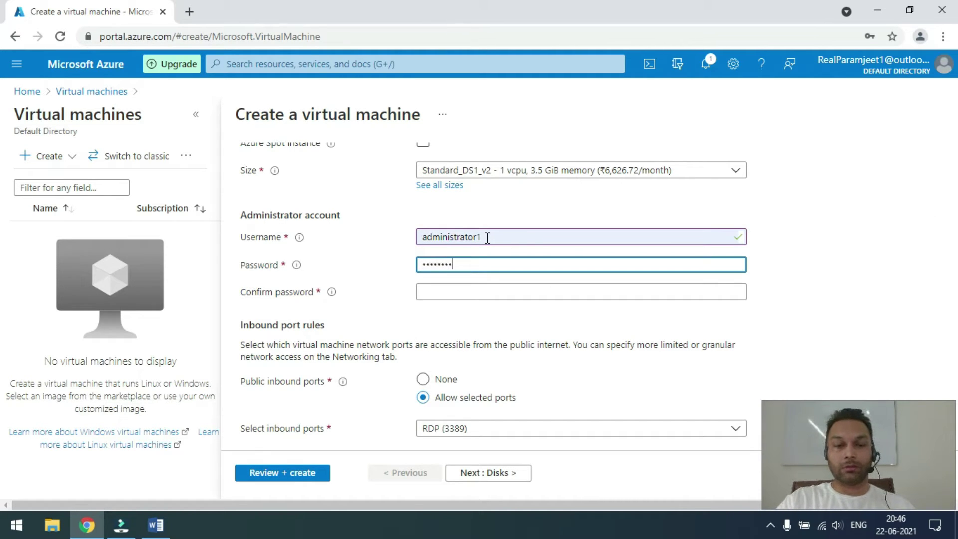
text(1)
key(Tab)
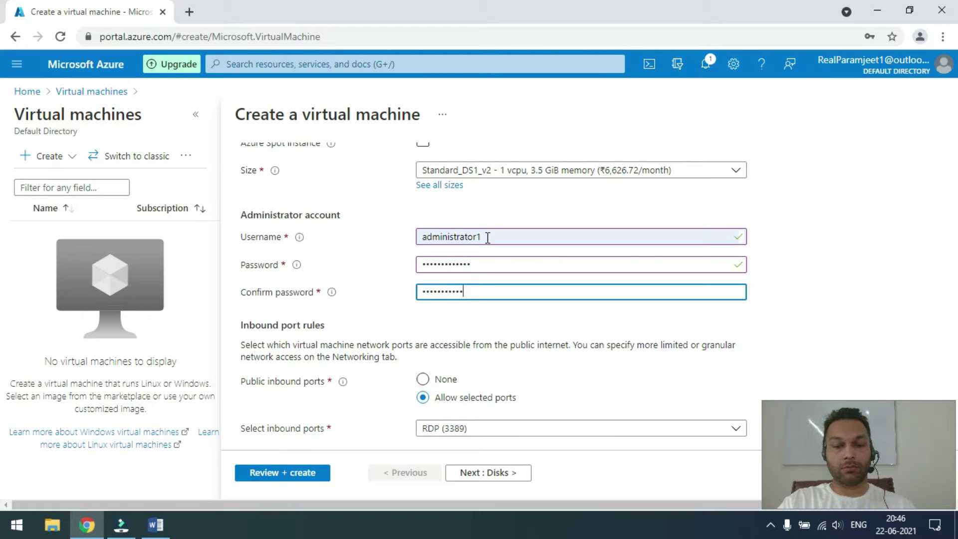
- Allow inbound HTTP (80) and HTTPS (443), then validate and create webserver1
scroll(535, 270, down, 4)
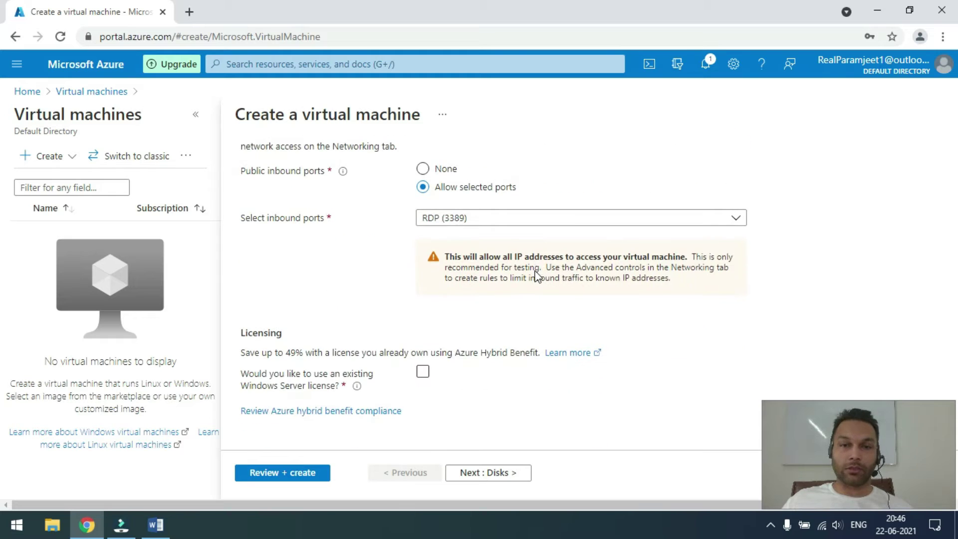
click(570, 222)
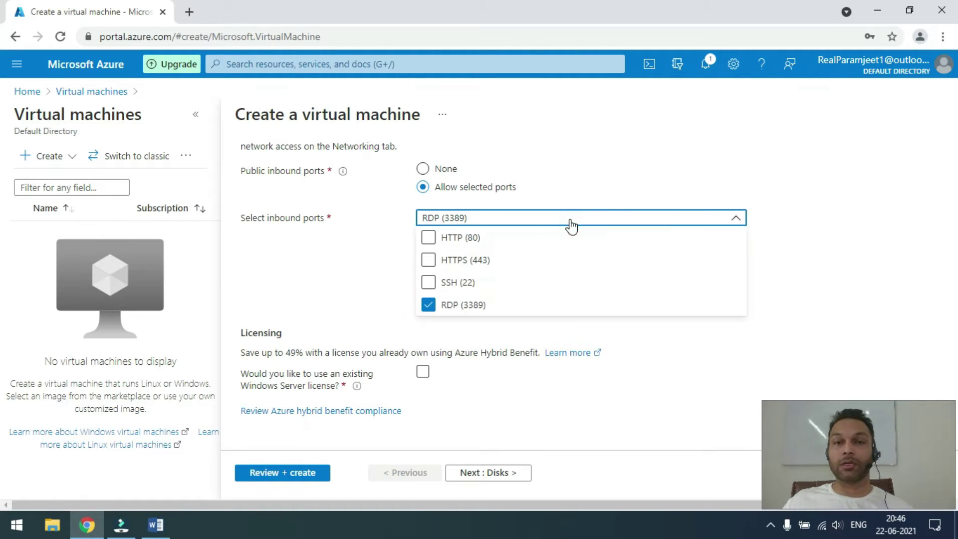
click(428, 238)
click(428, 260)
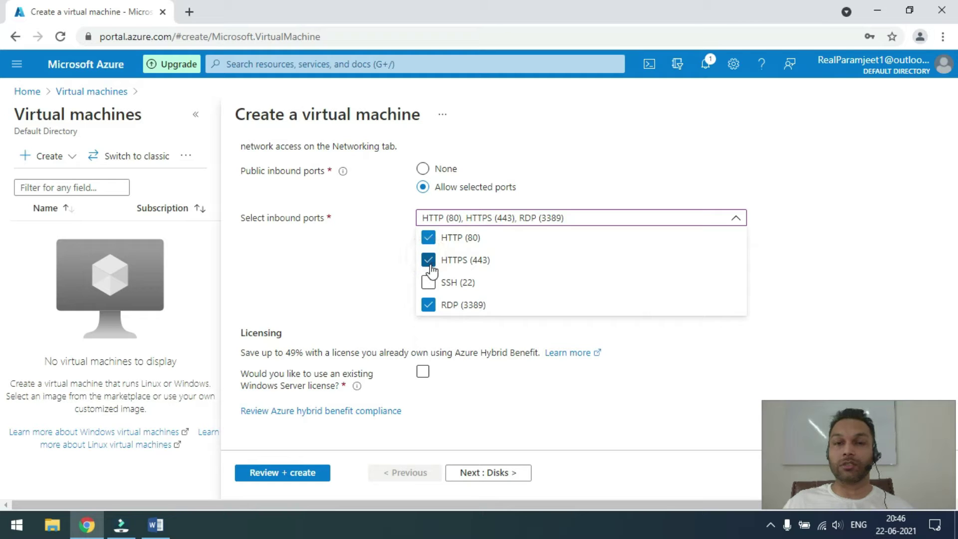
click(830, 272)
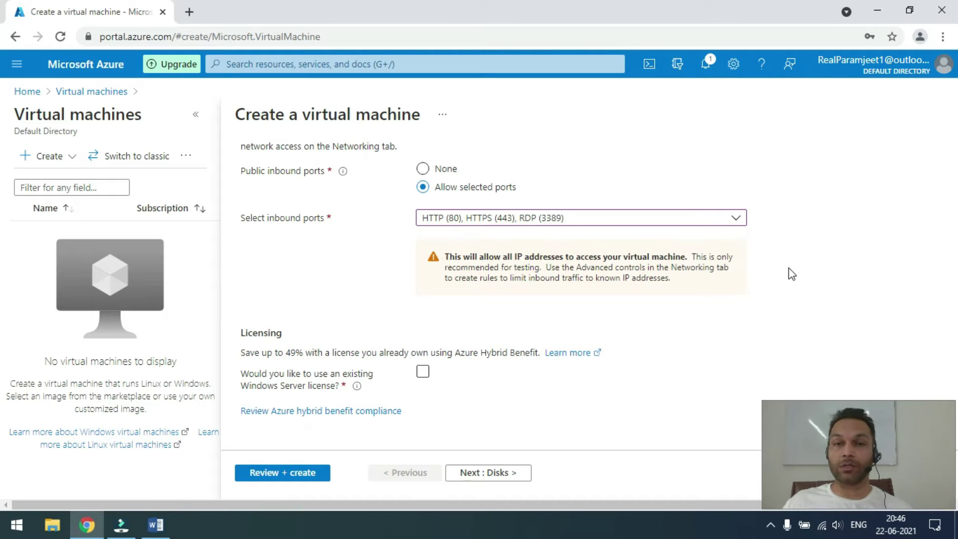
scroll(449, 354, down, 1)
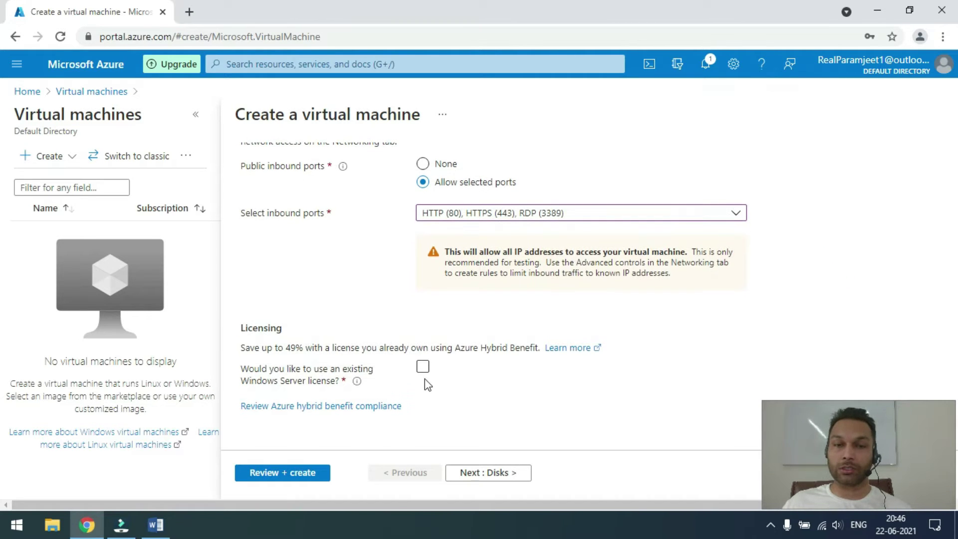
click(291, 486)
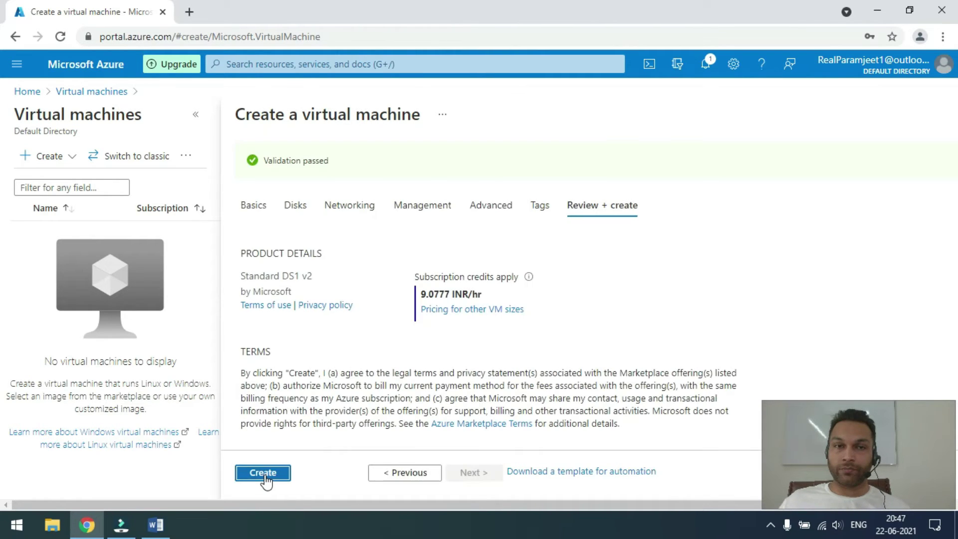
click(266, 478)
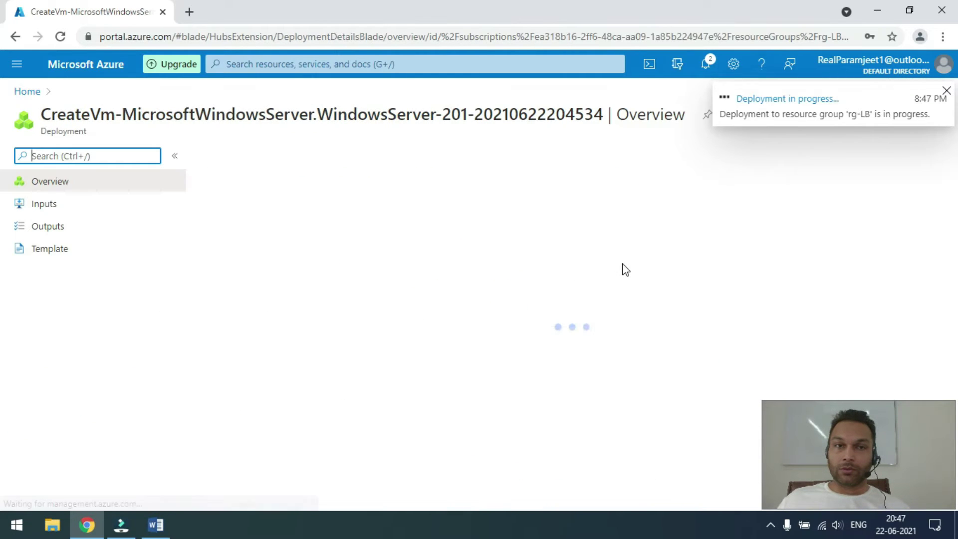
- Start creating another virtual machine from the Virtual machines list
click(447, 64)
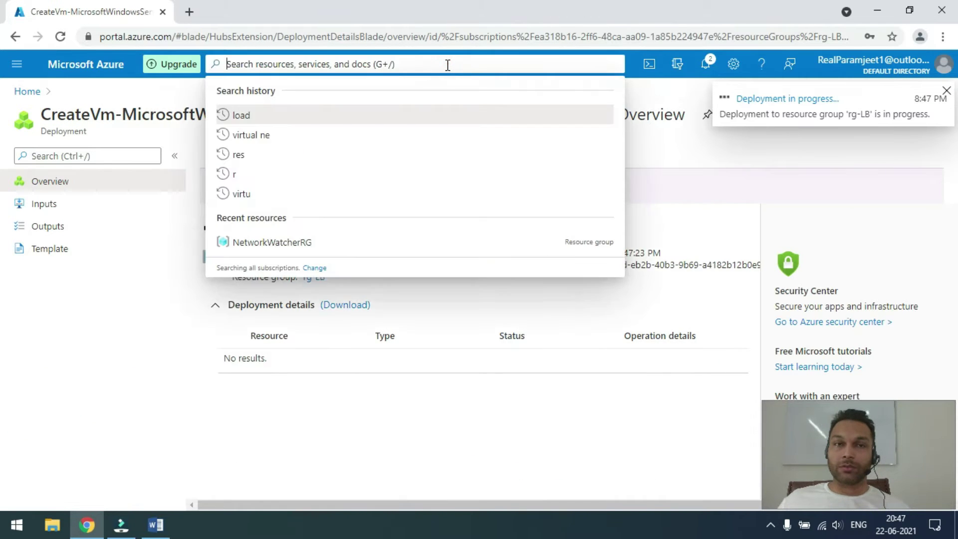
click(256, 267)
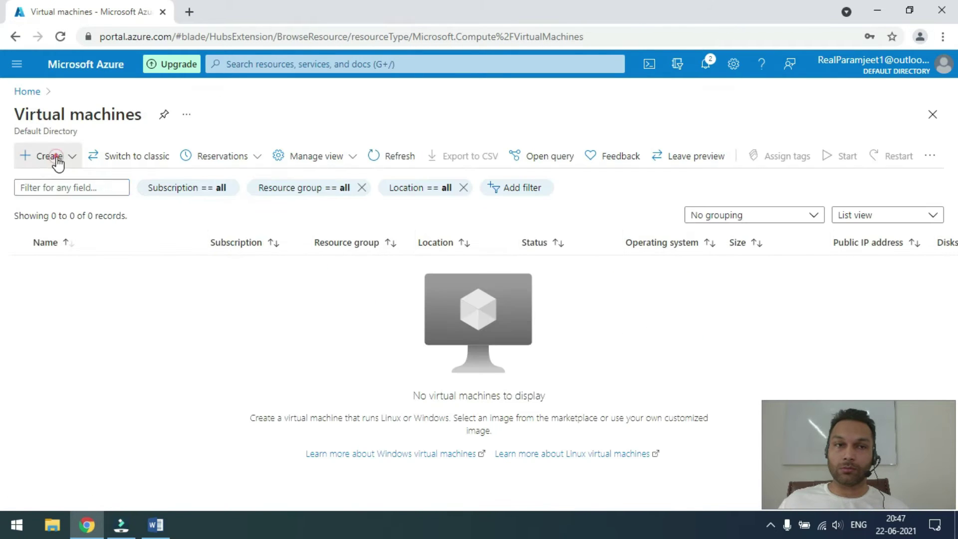
click(52, 156)
click(55, 179)
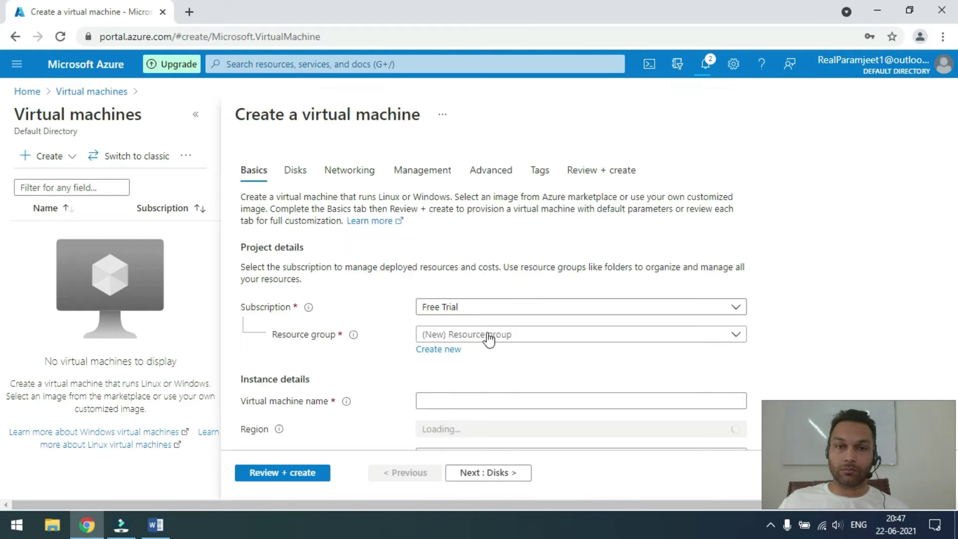
- Place VM webserver2 in resource group rg-LB and availability set myAS
click(487, 333)
click(459, 399)
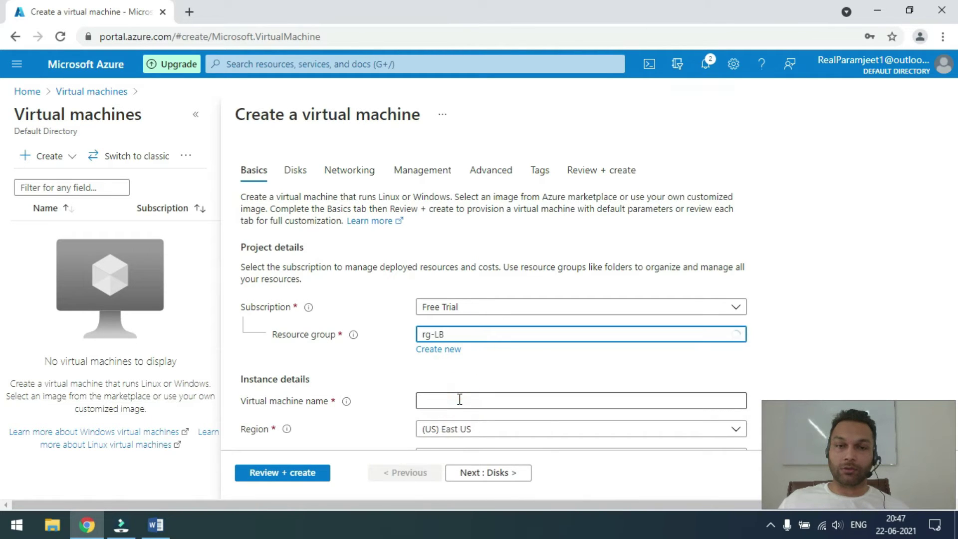
click(459, 400)
text(webser)
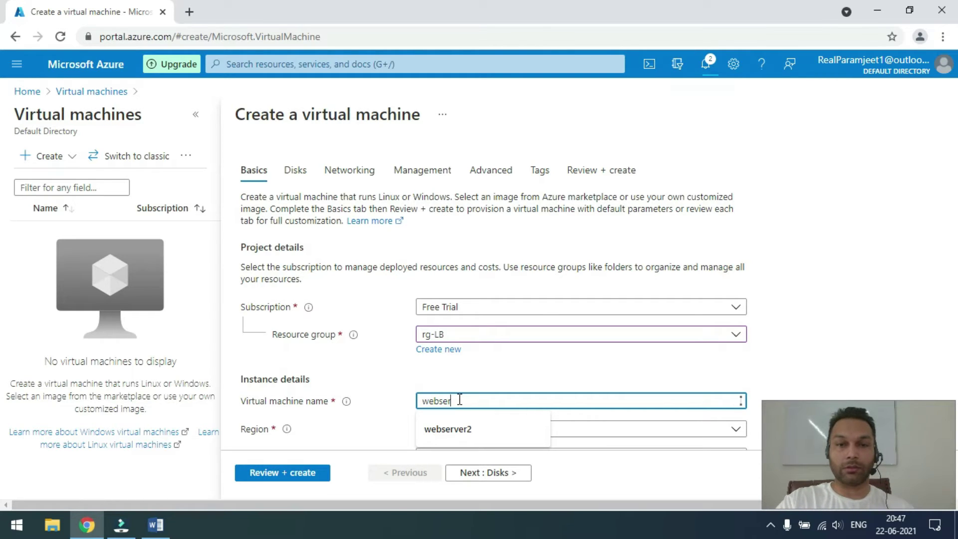
text(ver)
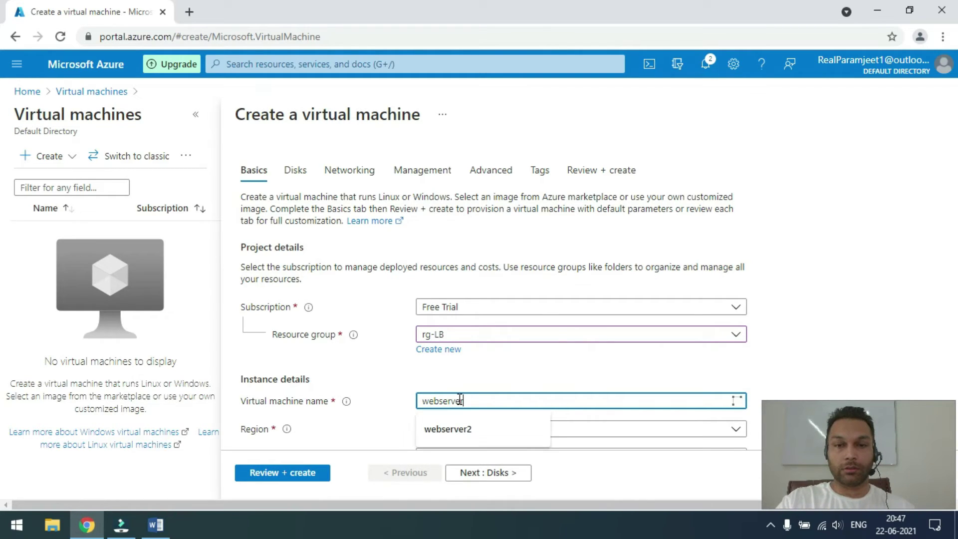
text(2)
scroll(487, 304, down, 3)
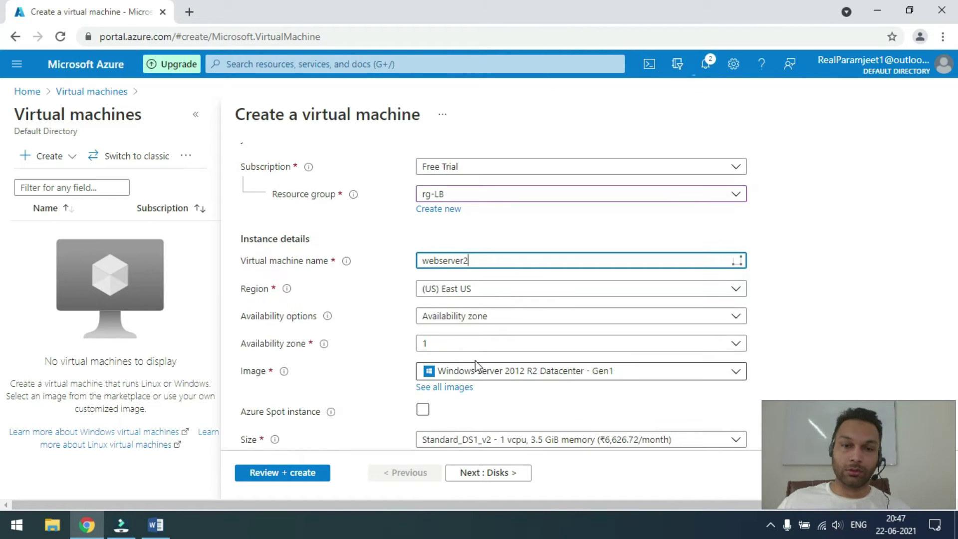
click(489, 313)
click(480, 437)
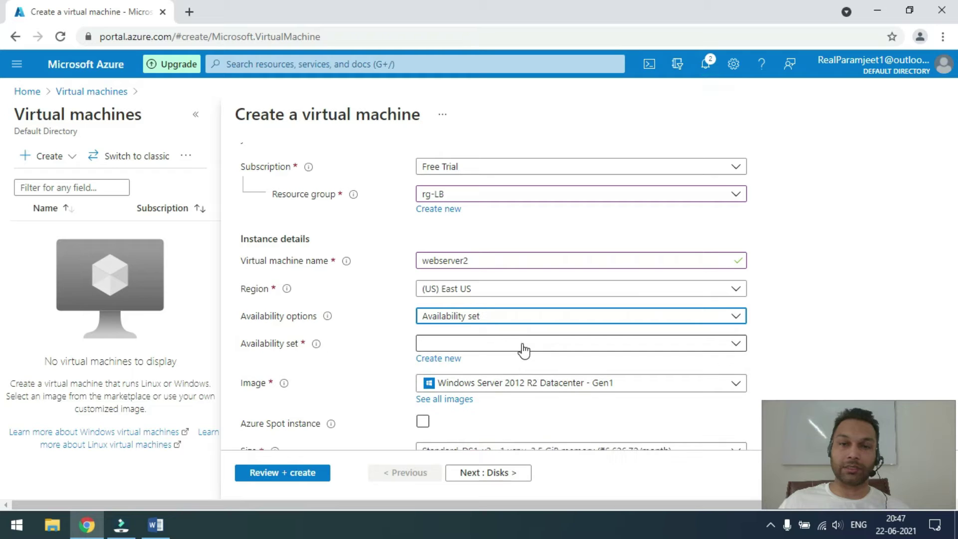
click(520, 342)
click(488, 360)
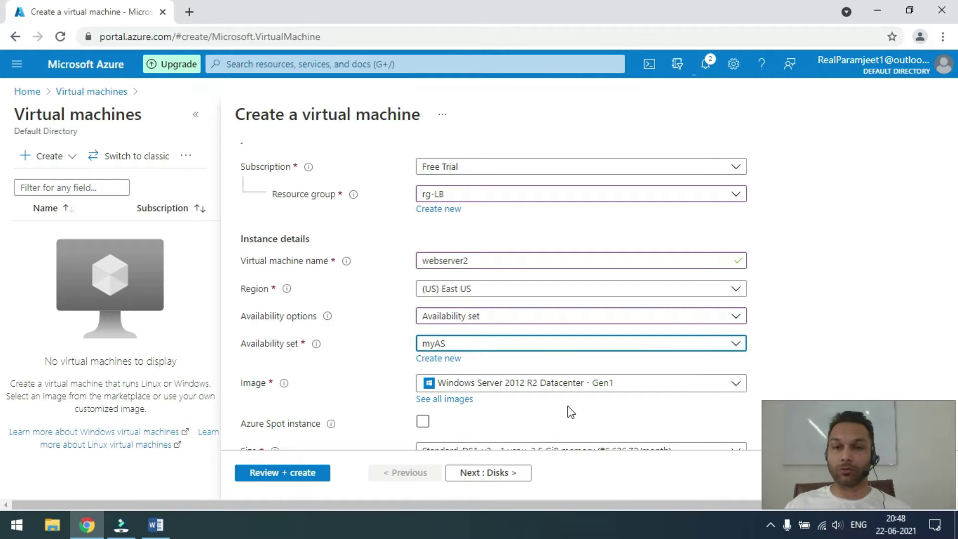
- Fill in webserver2's administrator username and password
scroll(570, 411, down, 4)
click(499, 307)
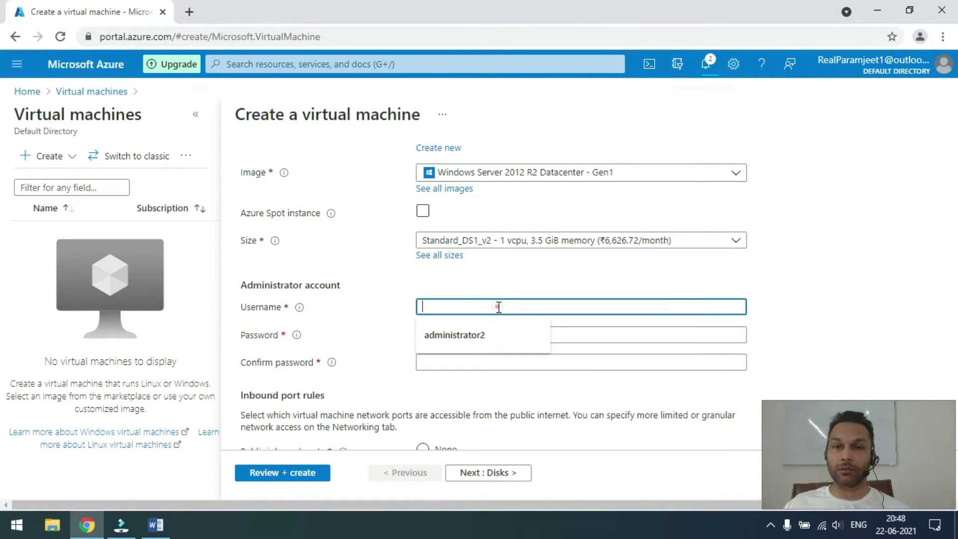
text(a)
key(Down)
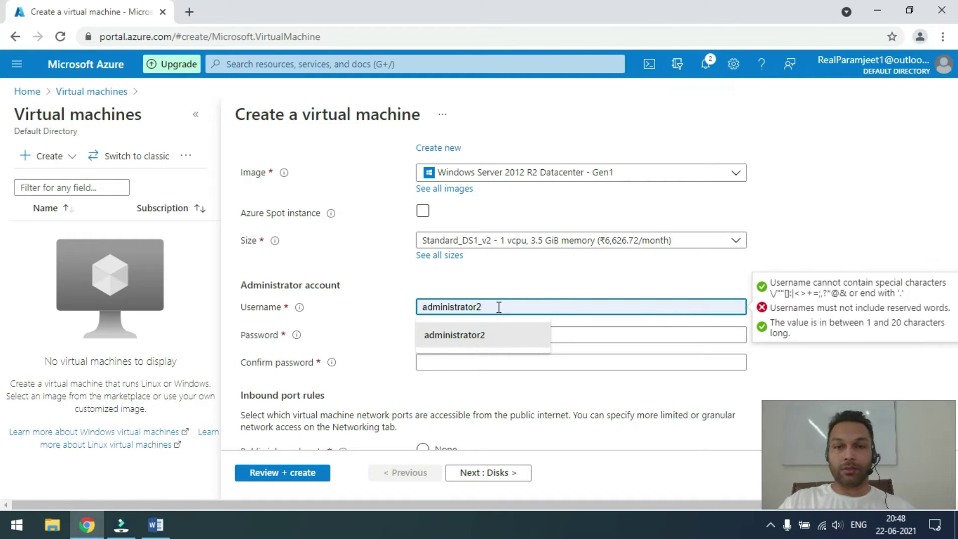
key(Return)
key(Tab)
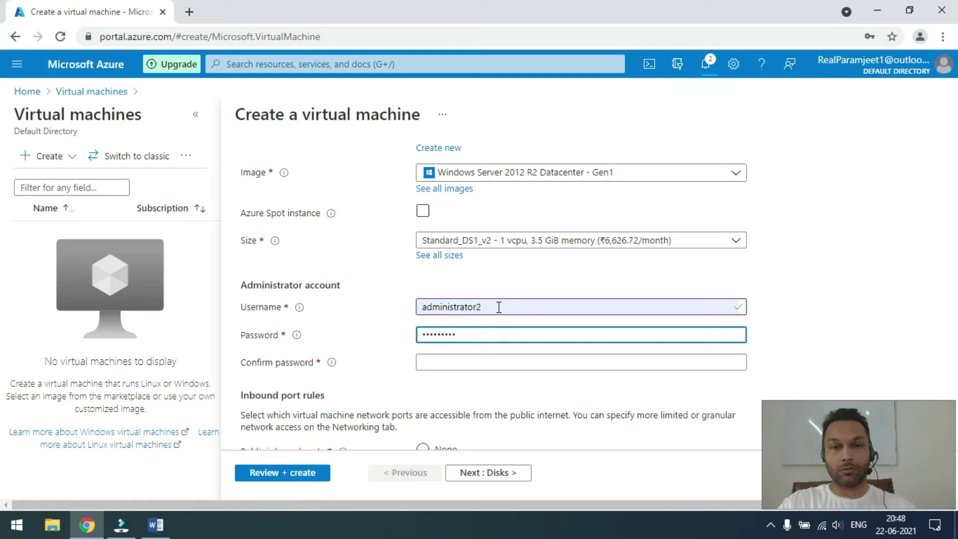
key(ctrl+a)
key(BackSpace)
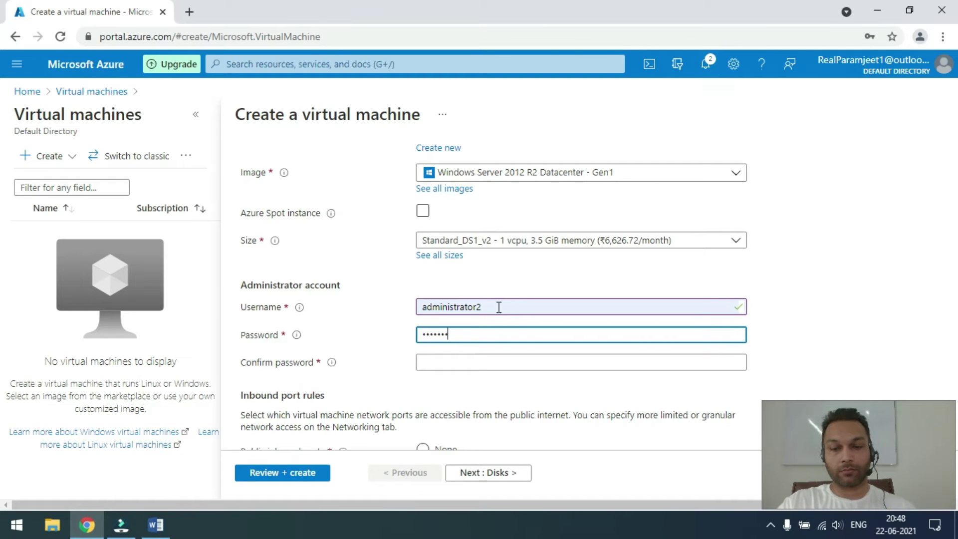
key(Tab)
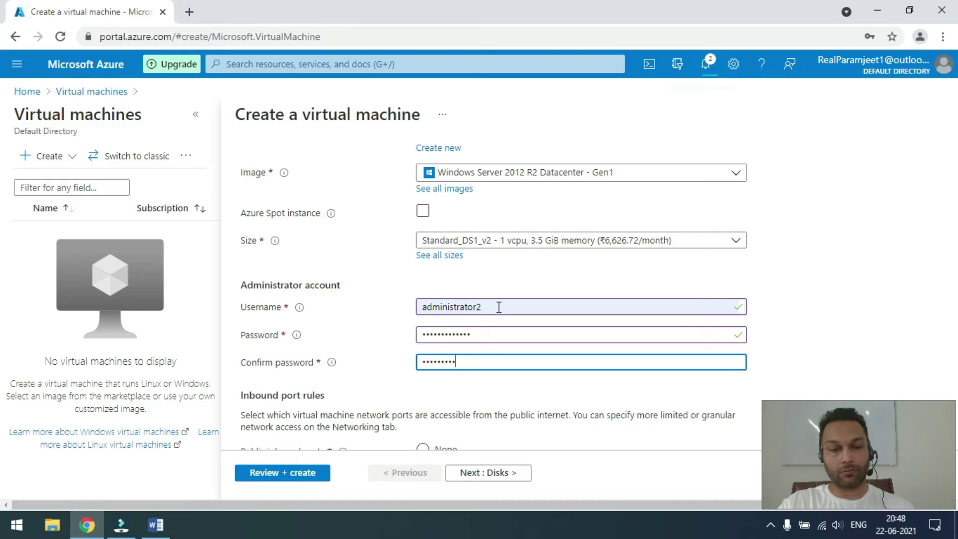
- Allow inbound HTTP (80) and HTTPS (443), then validate and create webserver2
scroll(498, 307, down, 4)
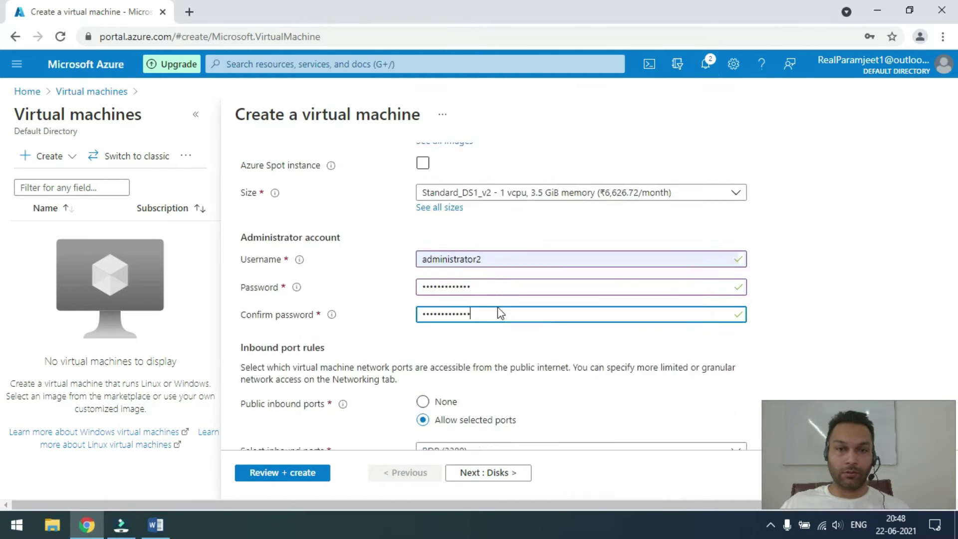
click(508, 290)
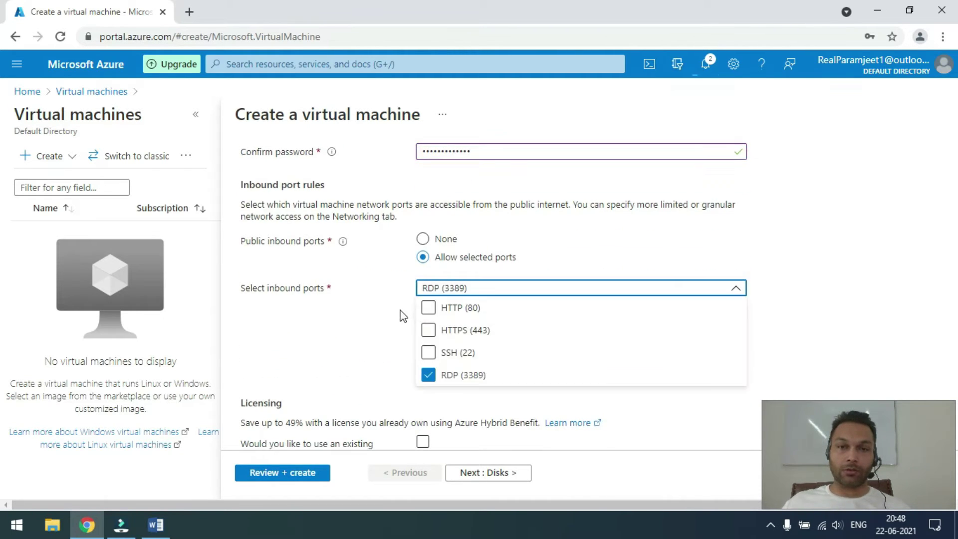
click(427, 307)
click(426, 331)
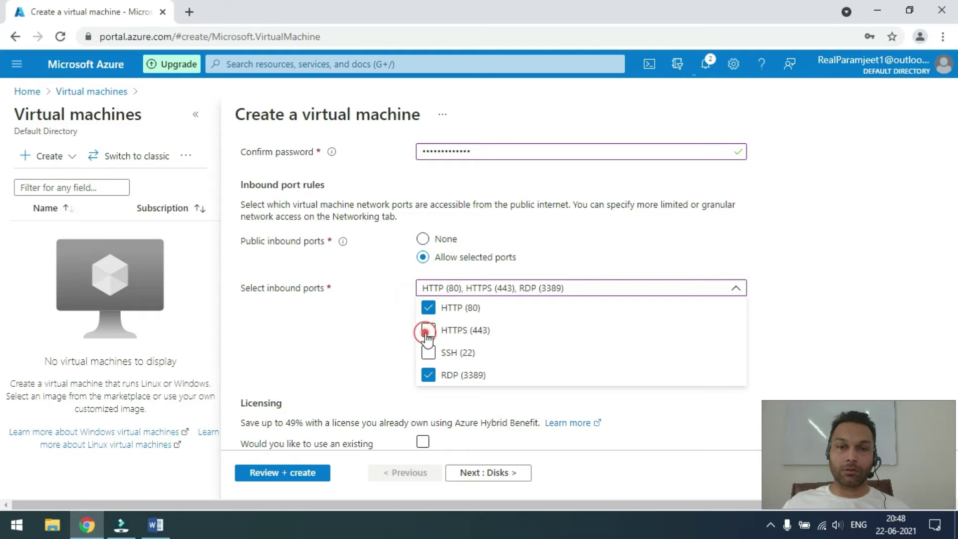
click(336, 337)
scroll(336, 337, down, 2)
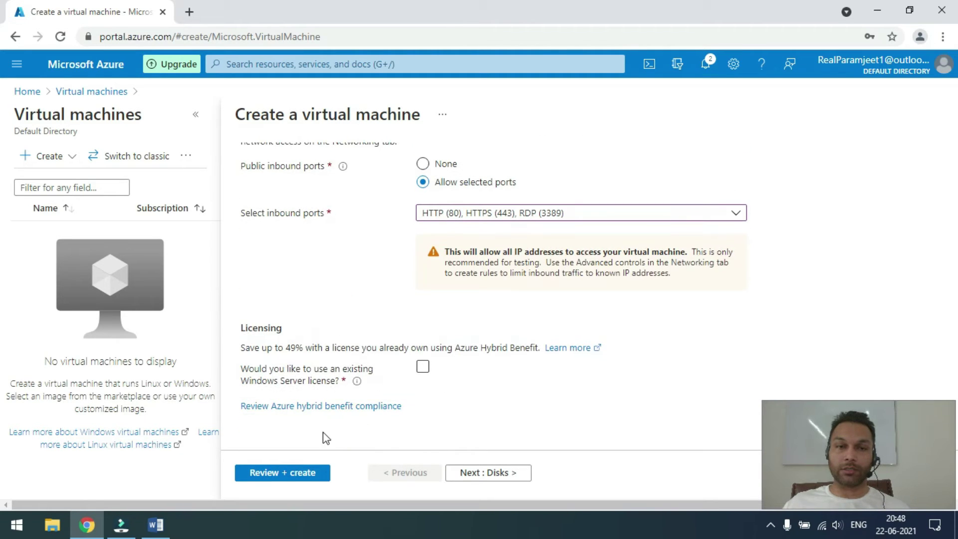
click(318, 479)
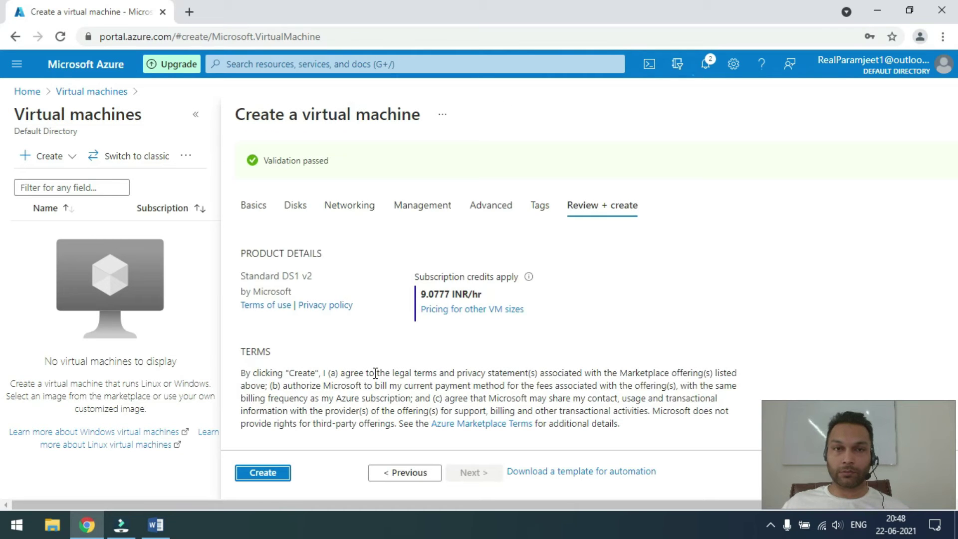
click(259, 474)
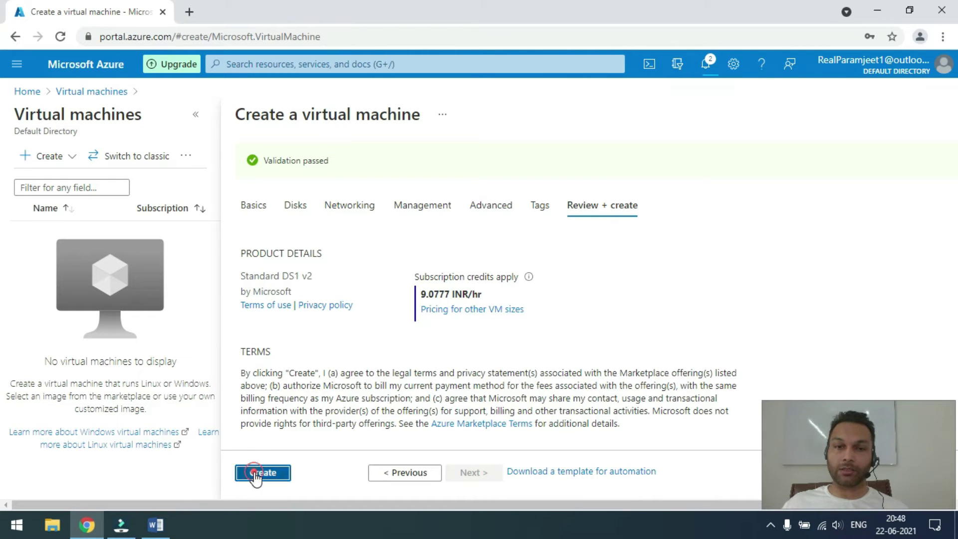
- Confirm both deployments succeeded and refresh the list to show webserver1 and webserver2
click(714, 72)
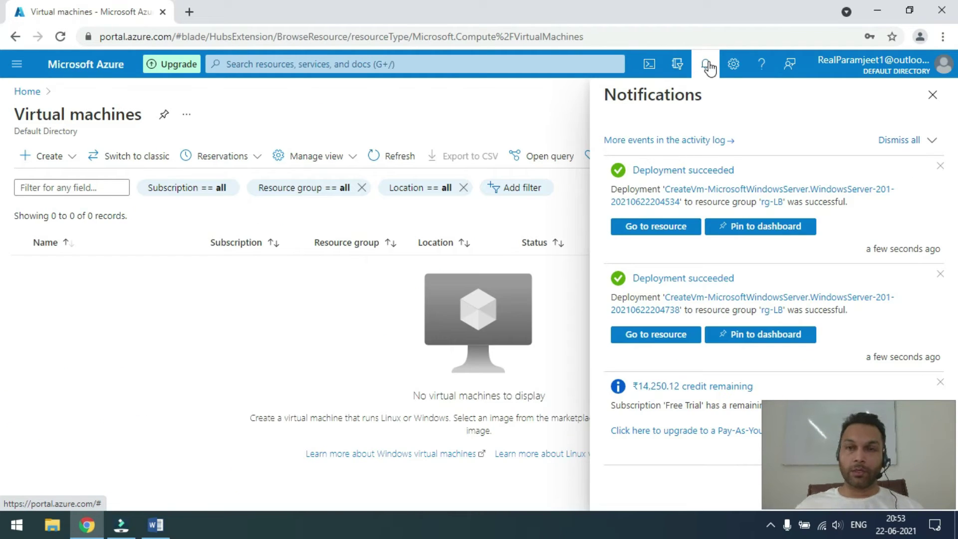
click(372, 159)
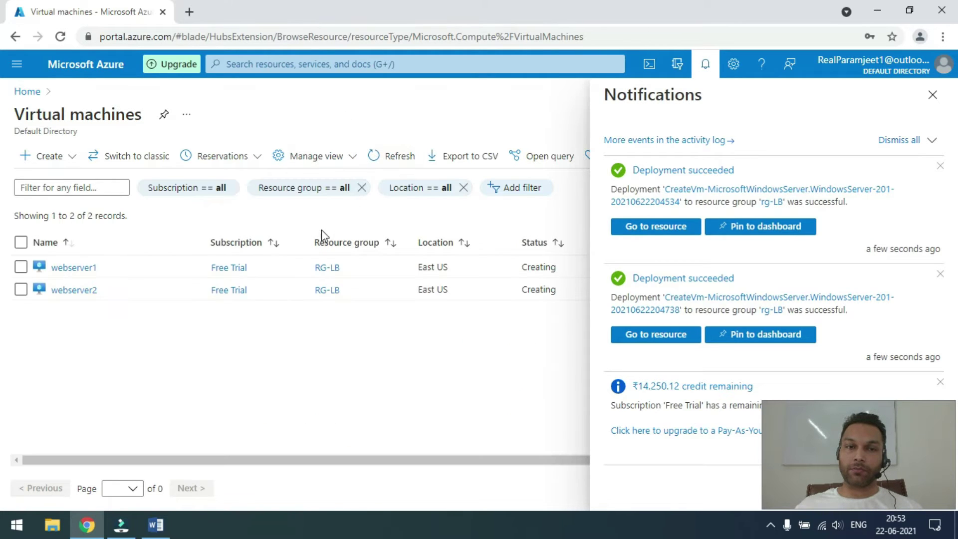
click(717, 64)
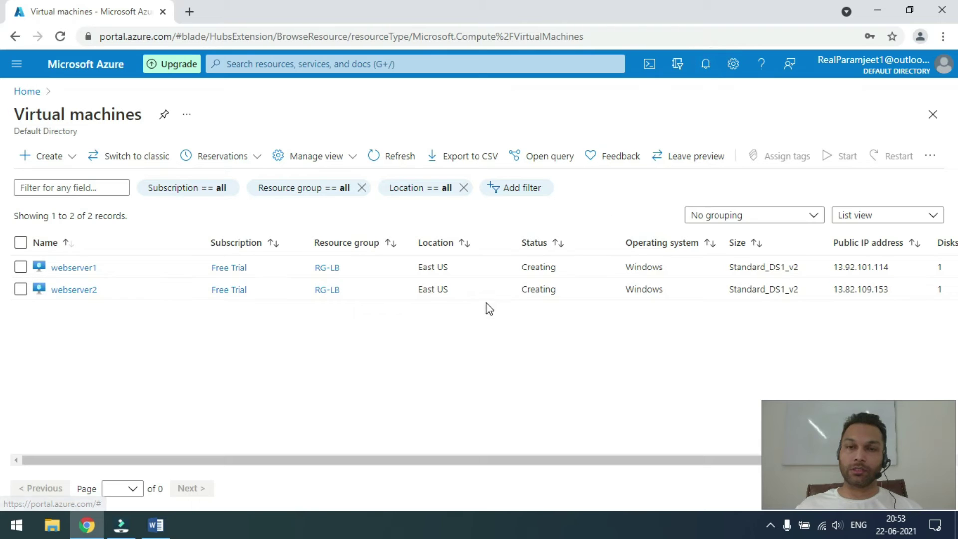
click(395, 158)
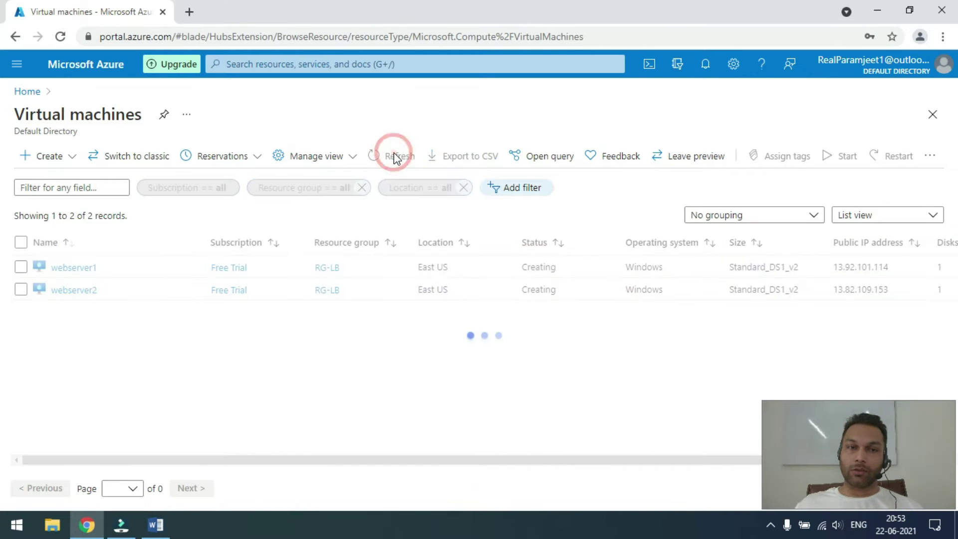
click(349, 63)
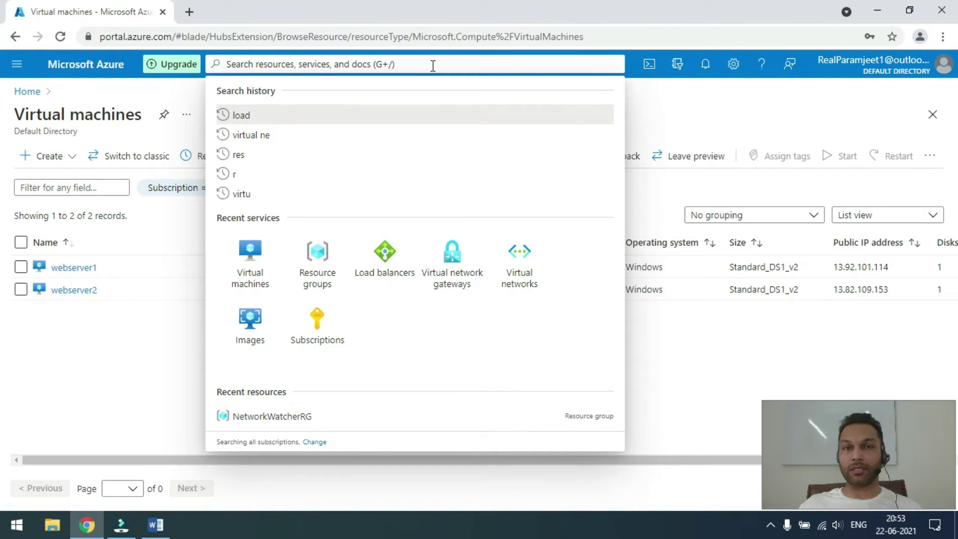
- Search 'load b' and start a new Load Balancer from Load balancing
text(l)
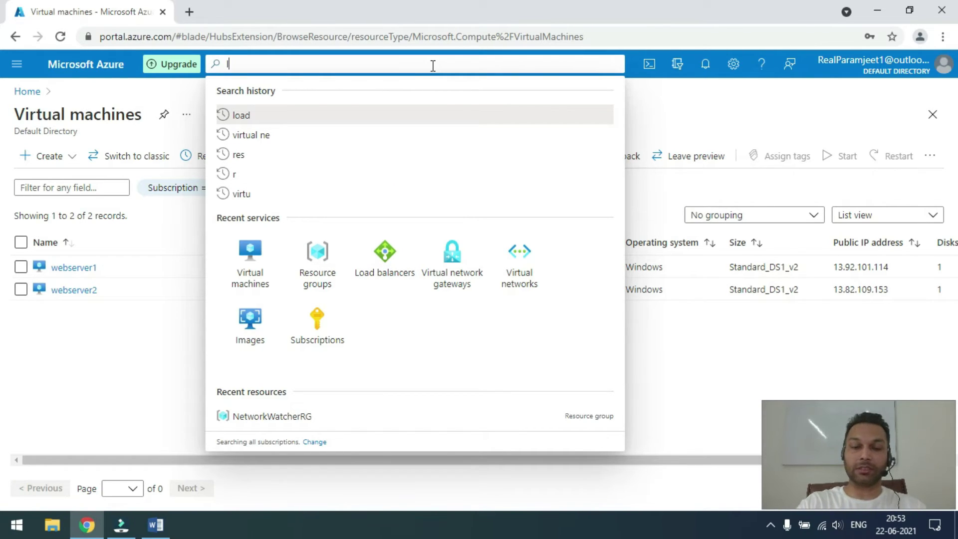
text(oad b)
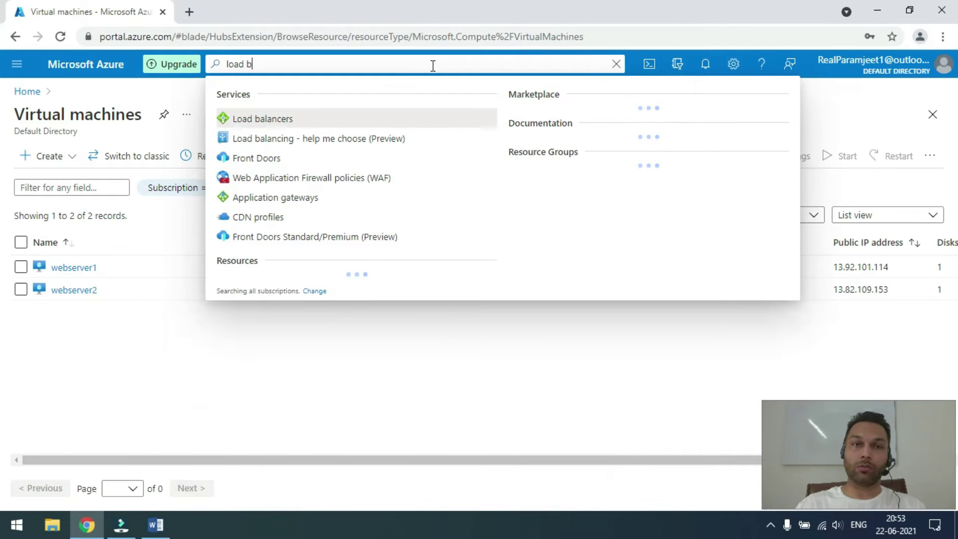
click(263, 137)
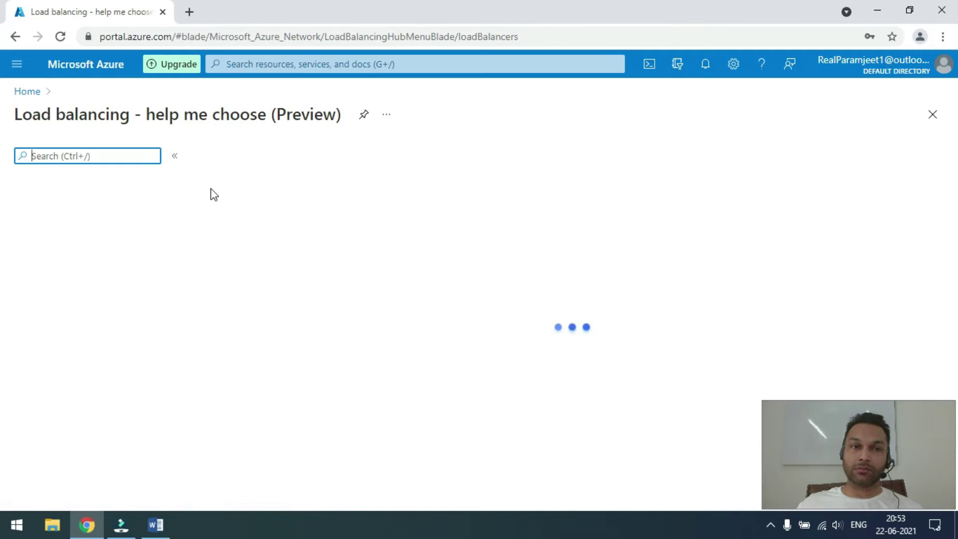
click(213, 156)
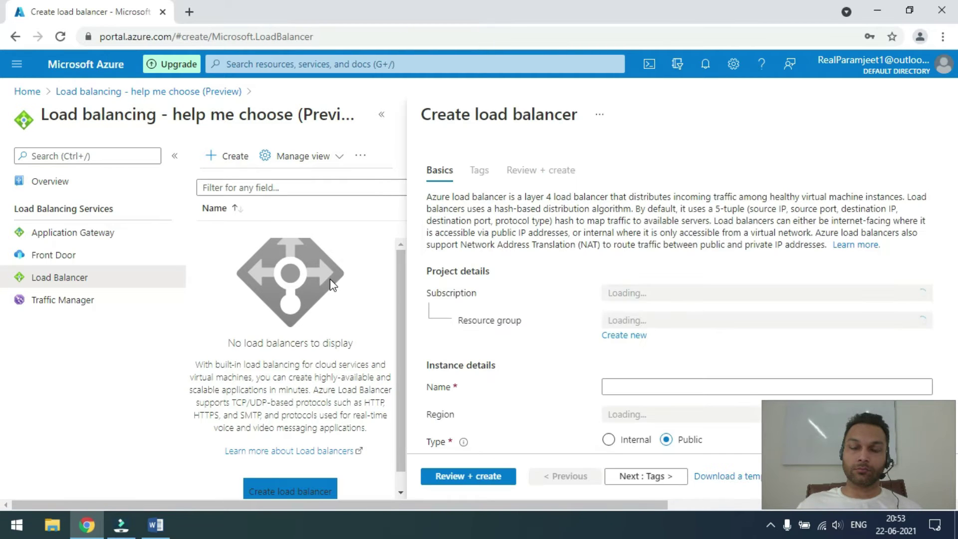
- Set the load balancer to rg-LB, name myLB, type Public, SKU Basic
click(687, 321)
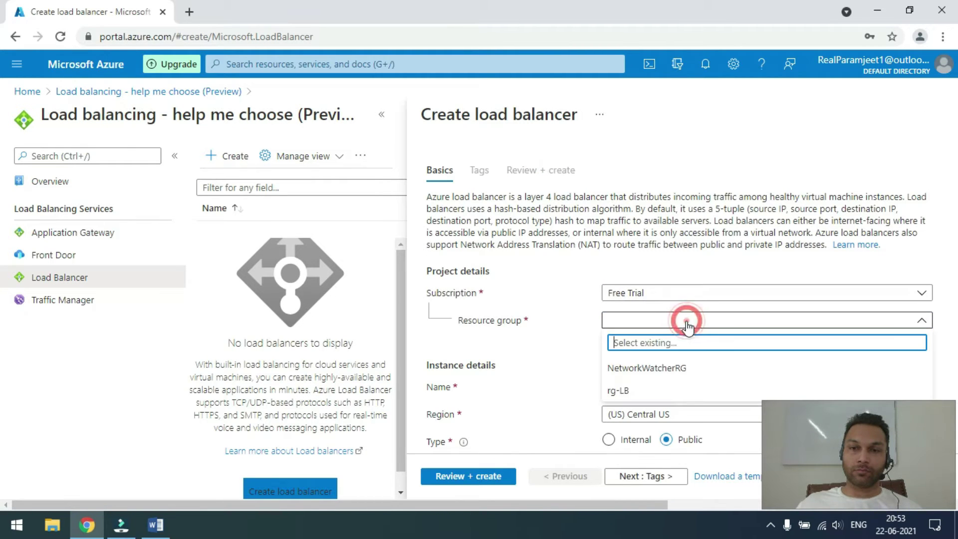
click(644, 391)
click(646, 387)
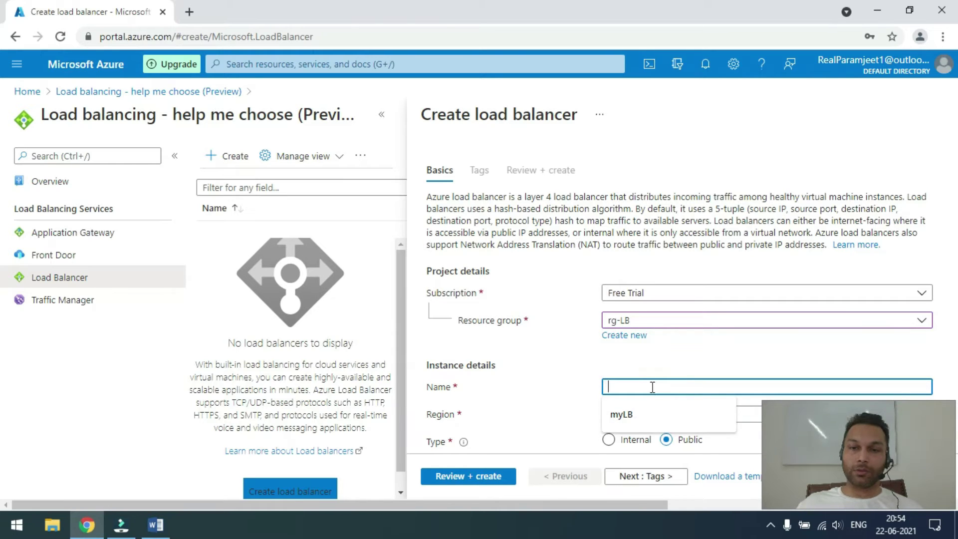
click(630, 414)
scroll(675, 369, down, 2)
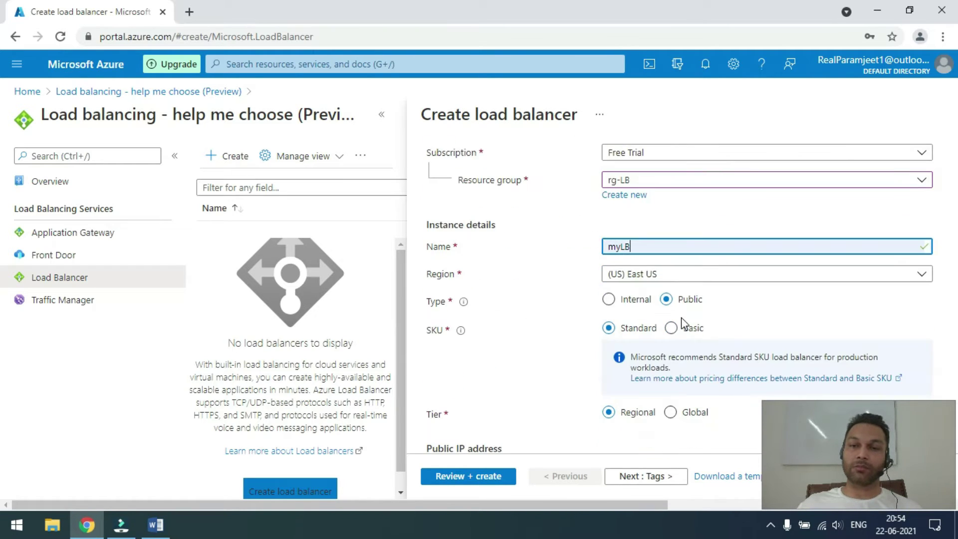
scroll(722, 287, down, 2)
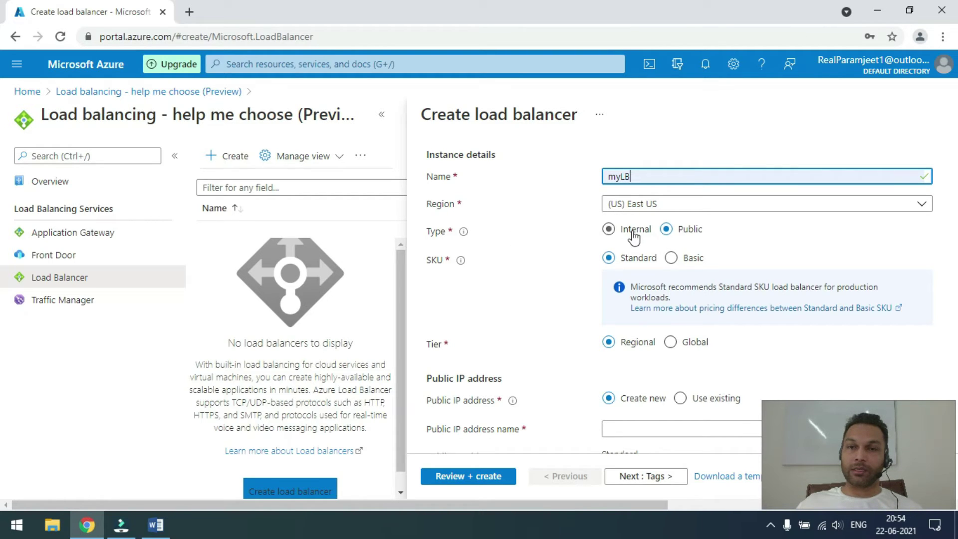
click(693, 231)
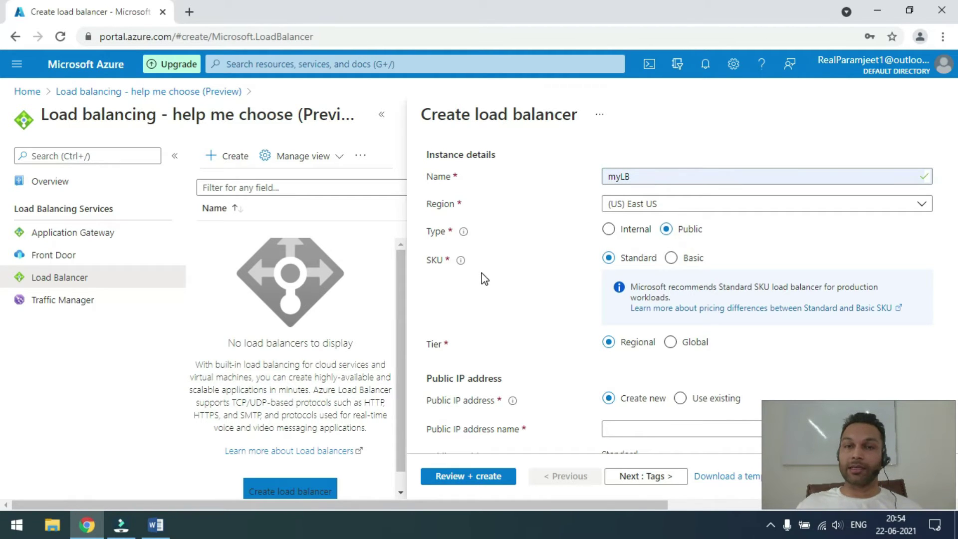
click(699, 257)
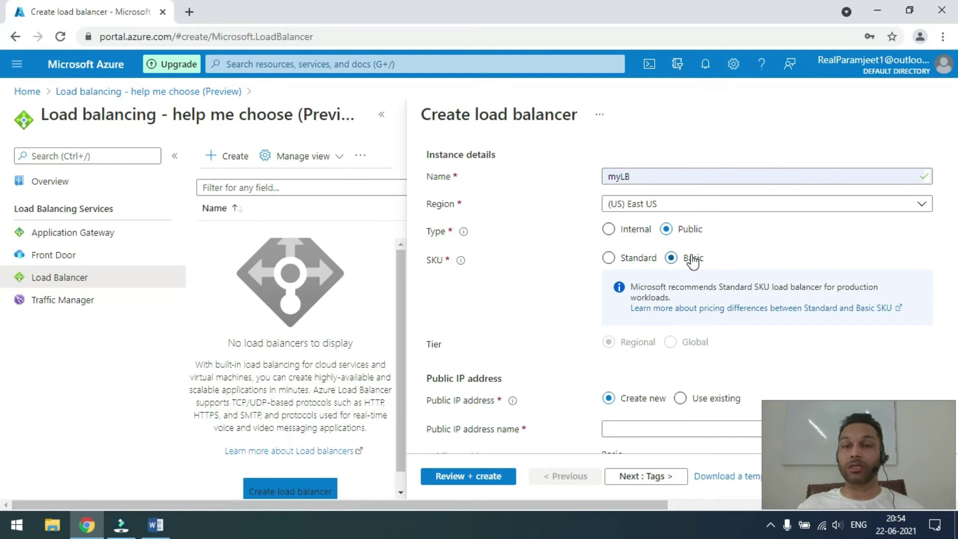
click(688, 263)
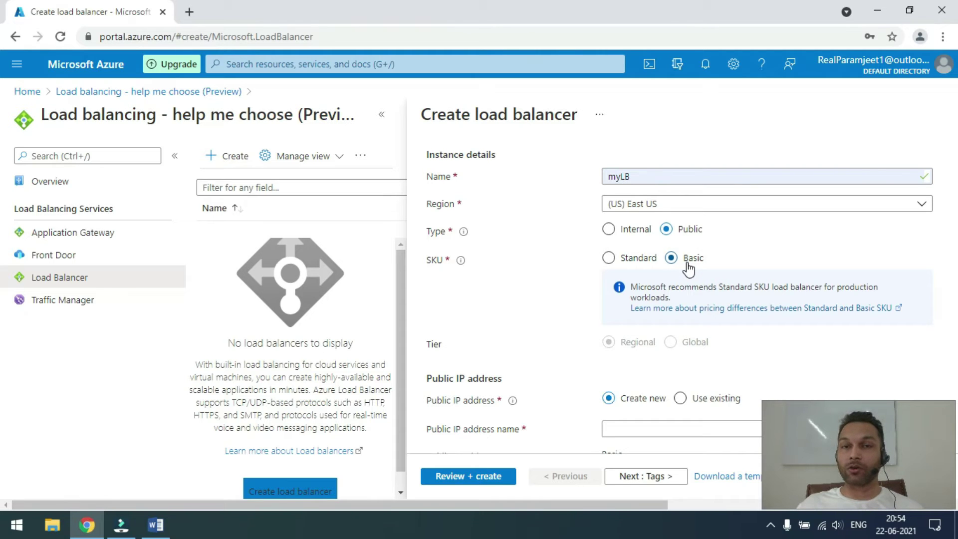
- Name the new public IP pip-LB and review the load balancer
scroll(688, 268, down, 2)
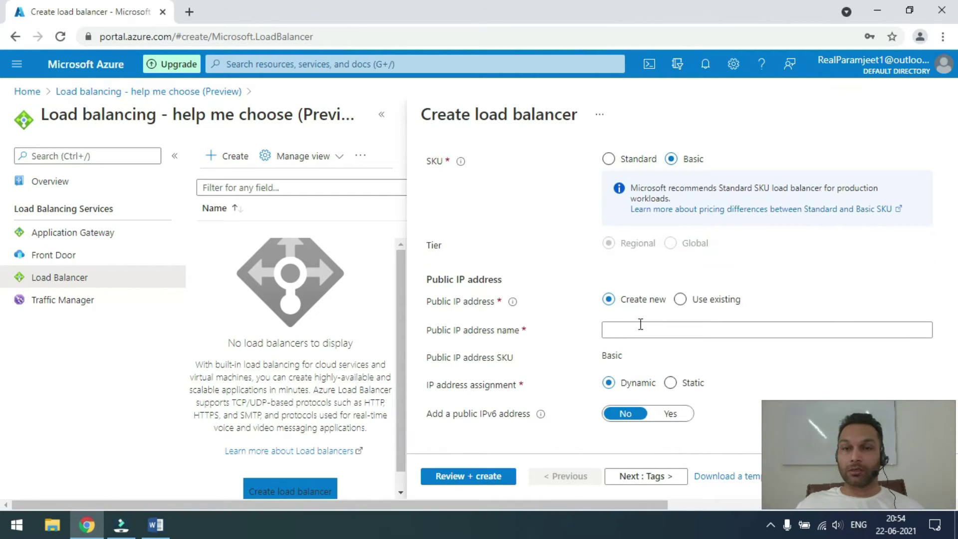
click(660, 332)
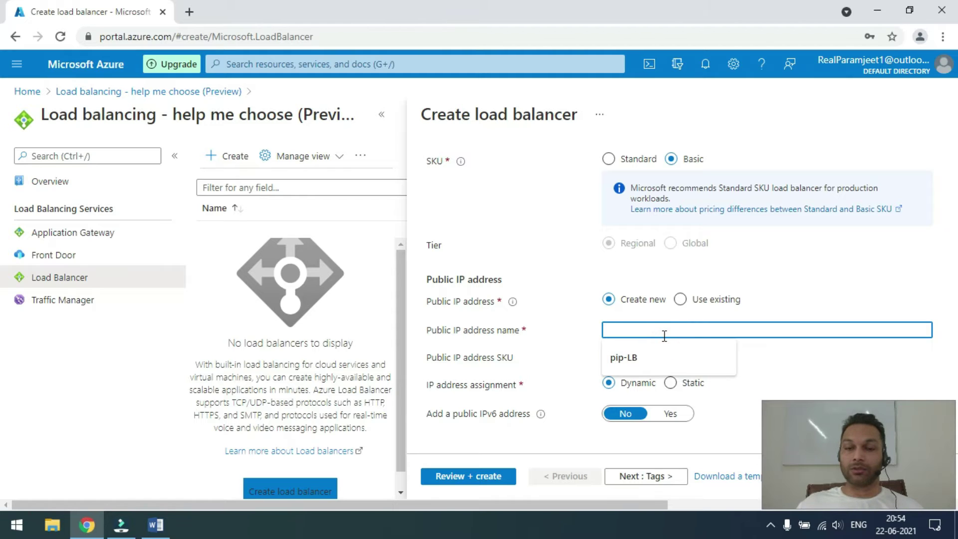
text(pip-LB)
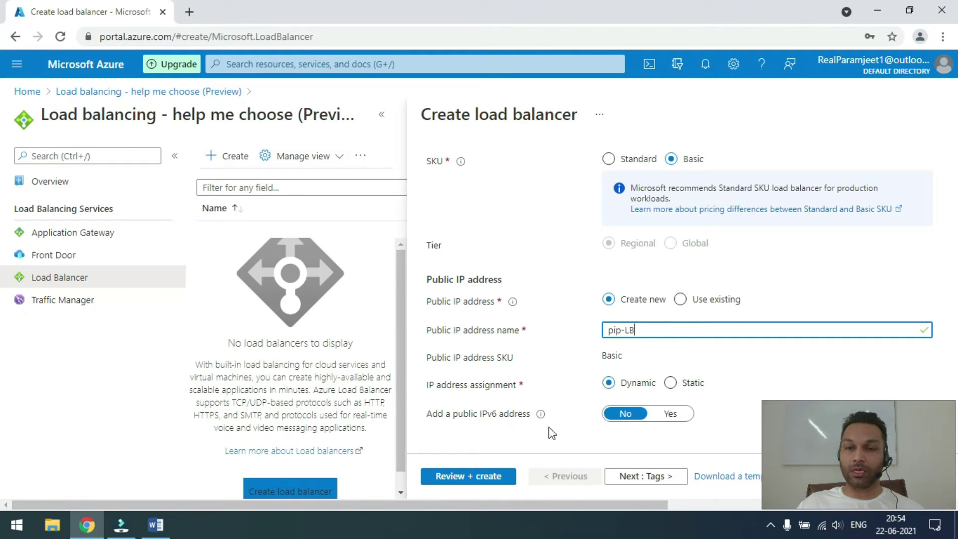
click(470, 477)
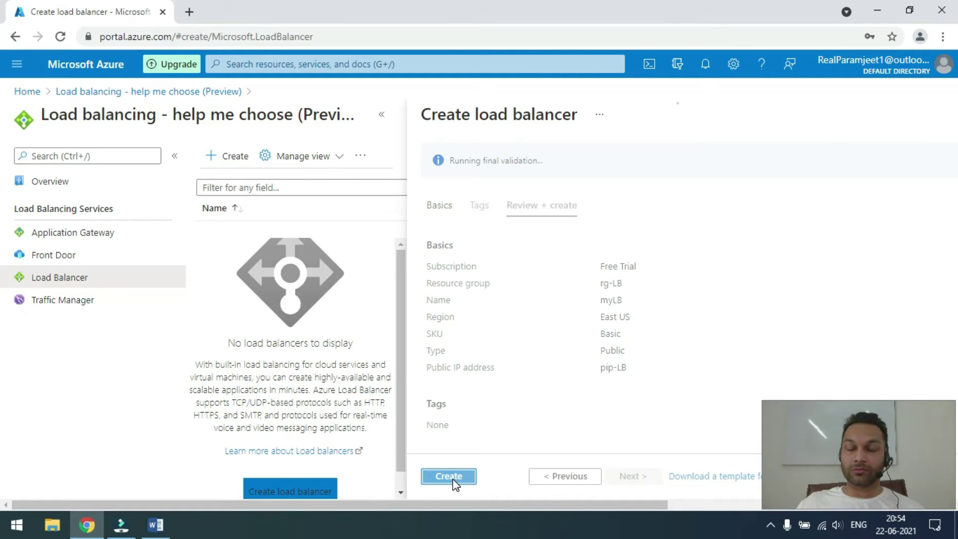
- Deploy myLB, go to it, and check its LoadBalancerFrontEnd frontend on pip-LB
click(450, 477)
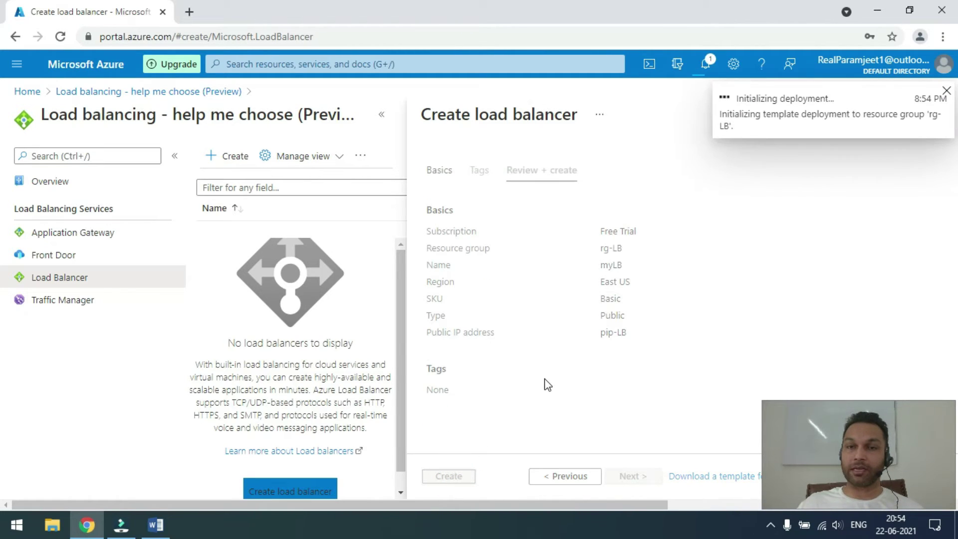
click(716, 72)
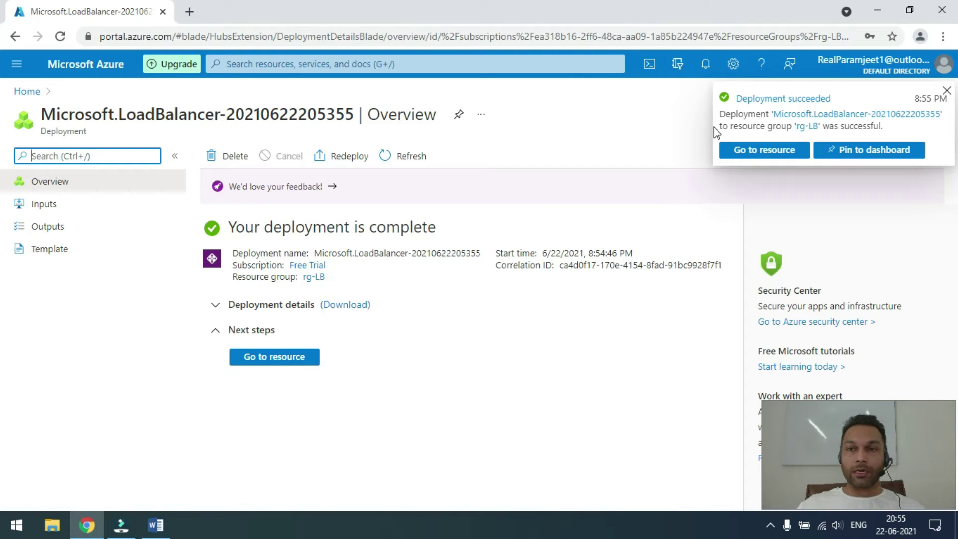
click(766, 150)
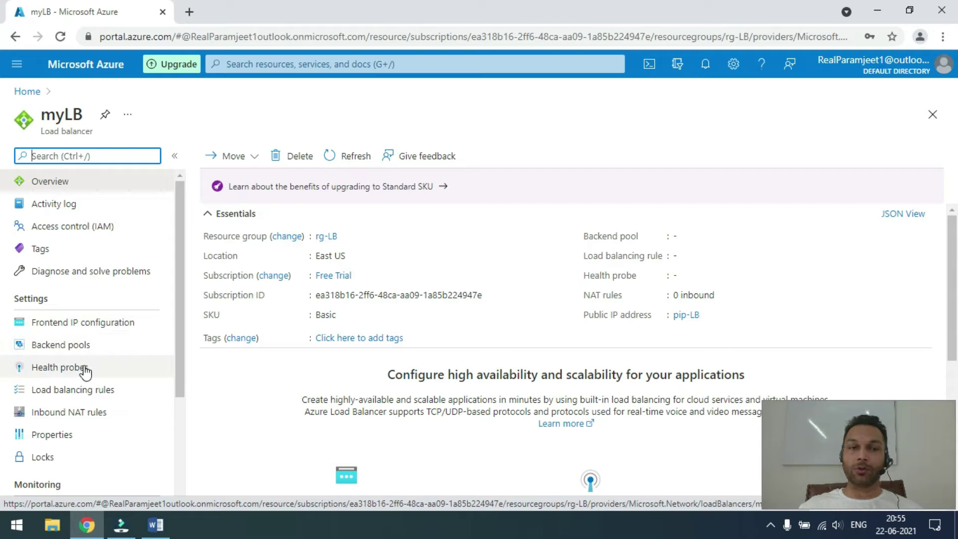
click(75, 327)
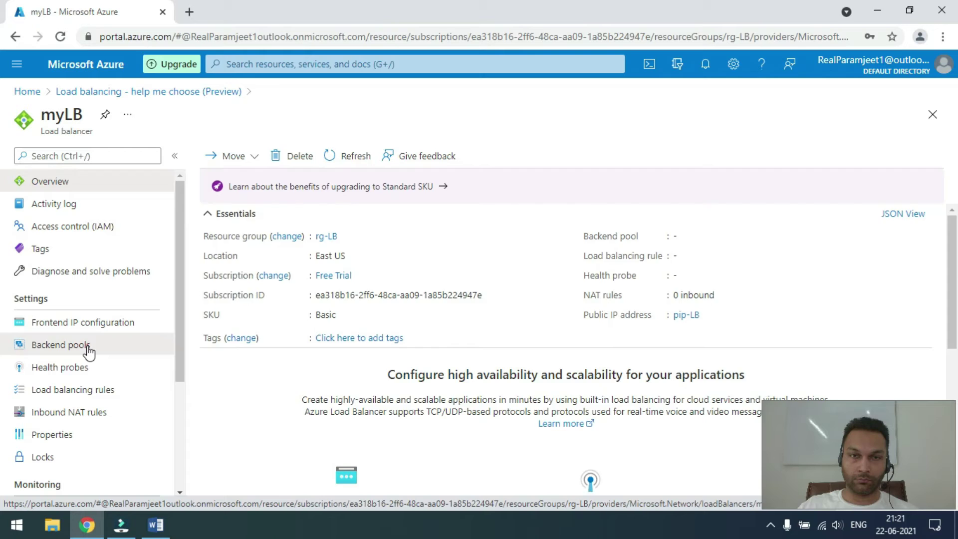
click(88, 349)
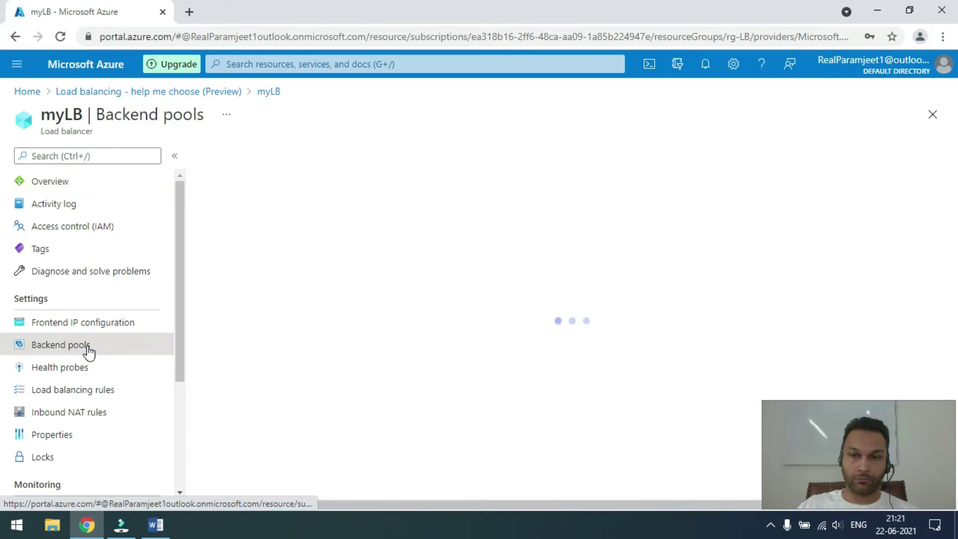
- Name a new backend pool myBEP on rg-LB-vnet, associated with virtual machines
click(224, 157)
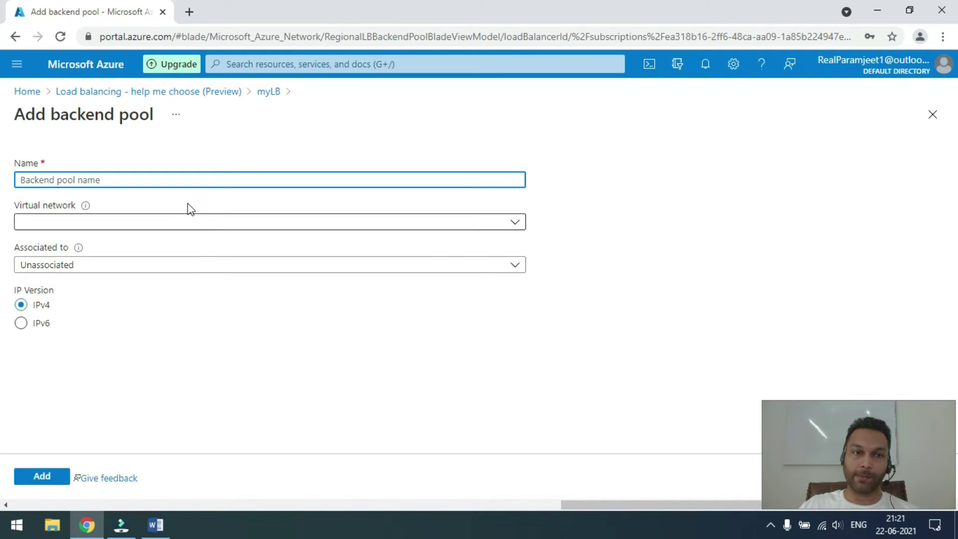
text(myB)
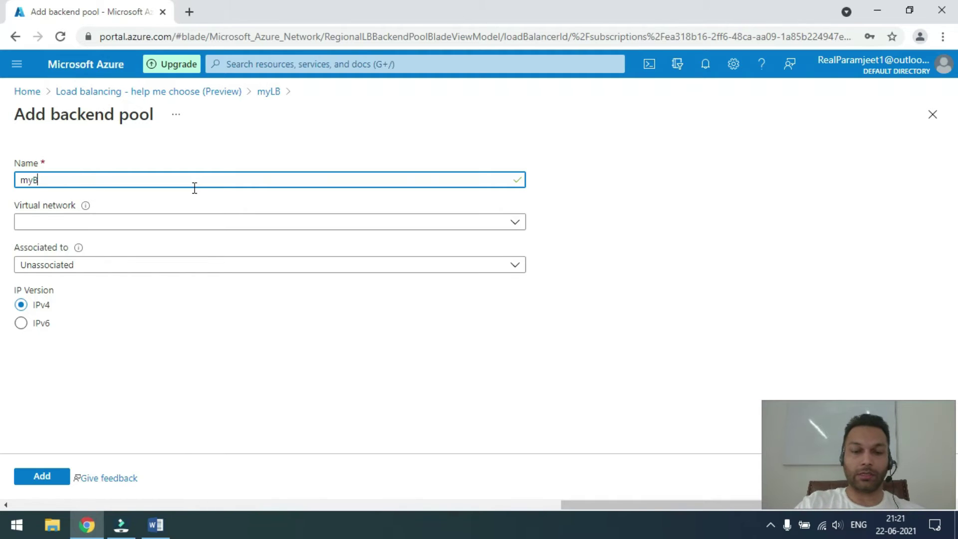
text(EP)
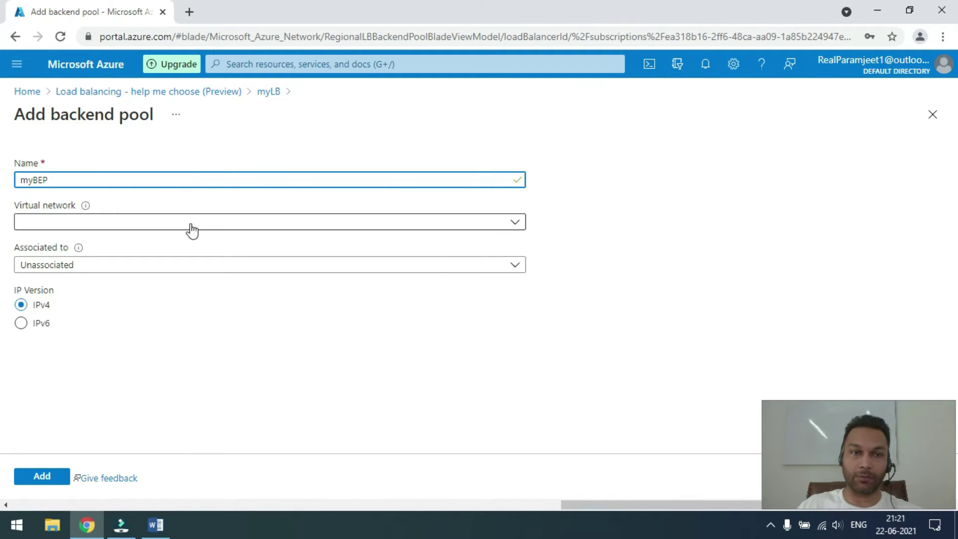
click(190, 222)
click(150, 272)
click(151, 268)
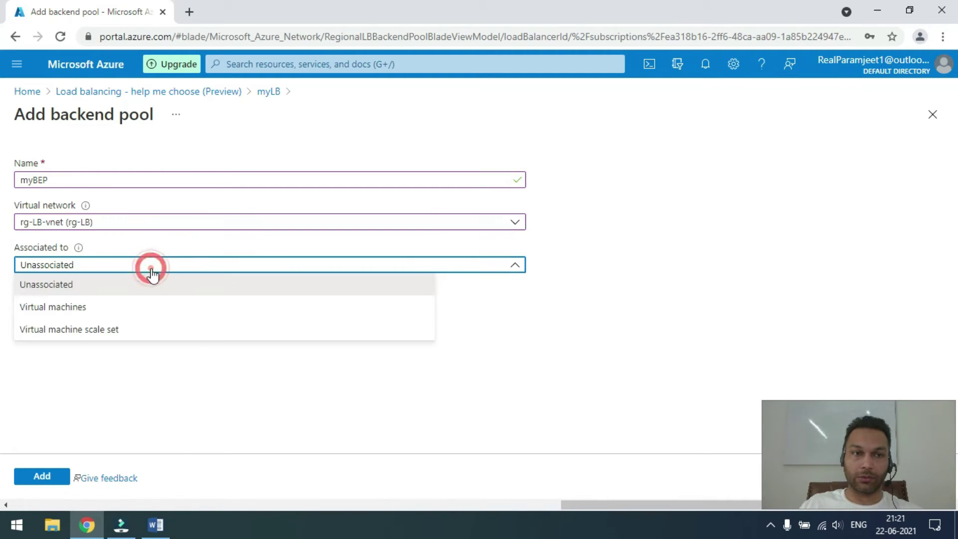
click(129, 308)
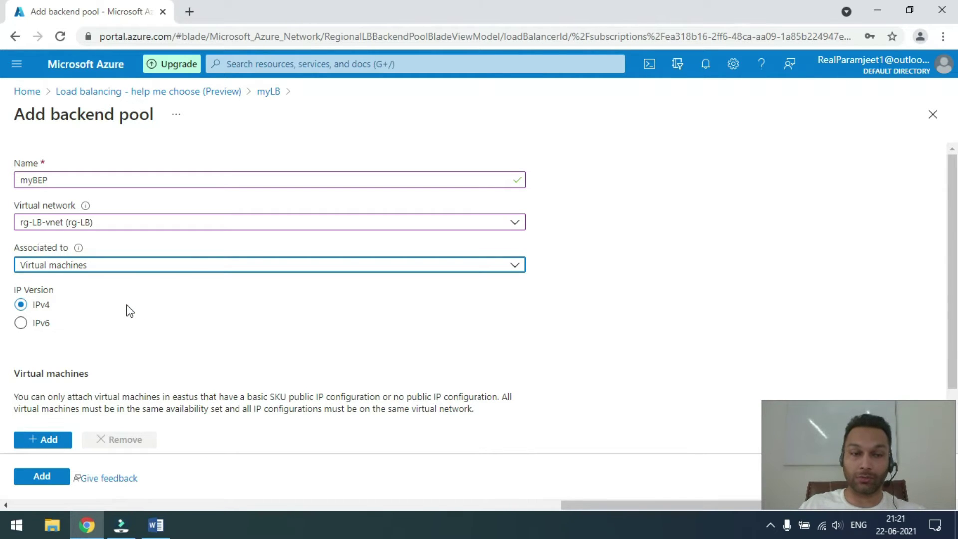
scroll(128, 310, down, 2)
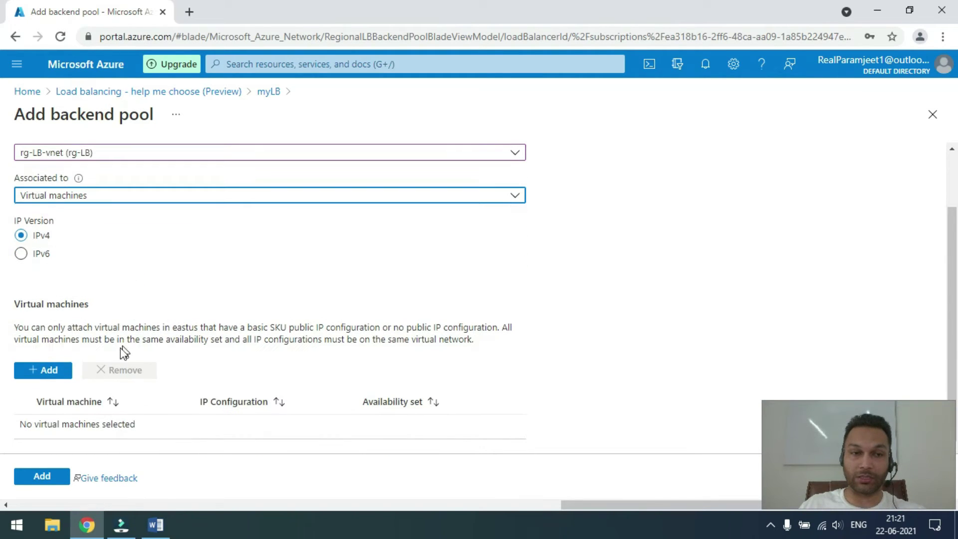
- Add webserver1 and webserver2 to myBEP and save the pool
click(56, 374)
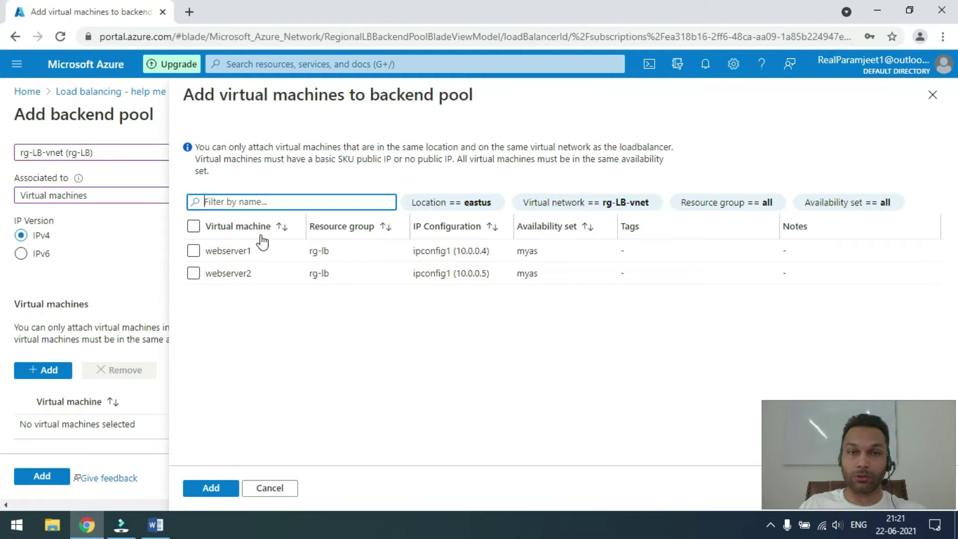
click(194, 226)
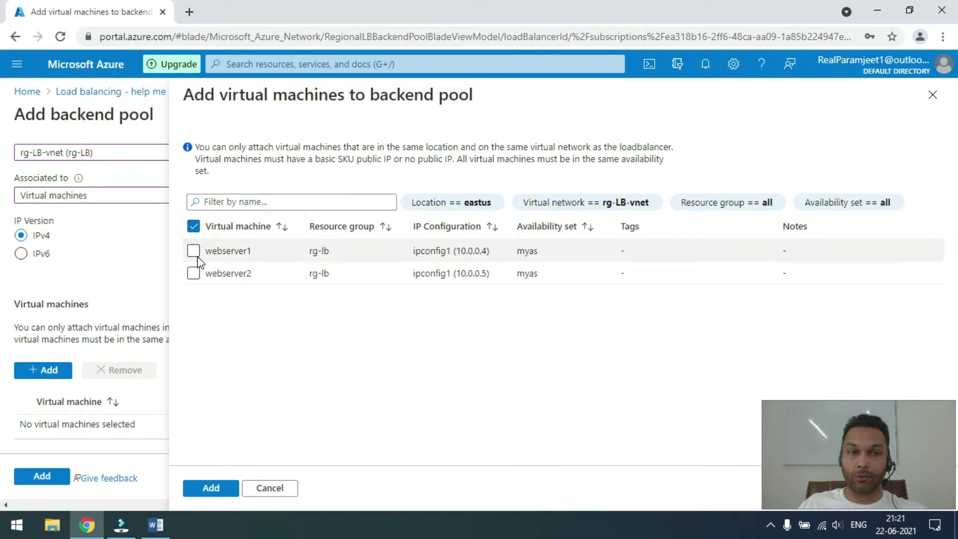
click(194, 251)
click(194, 273)
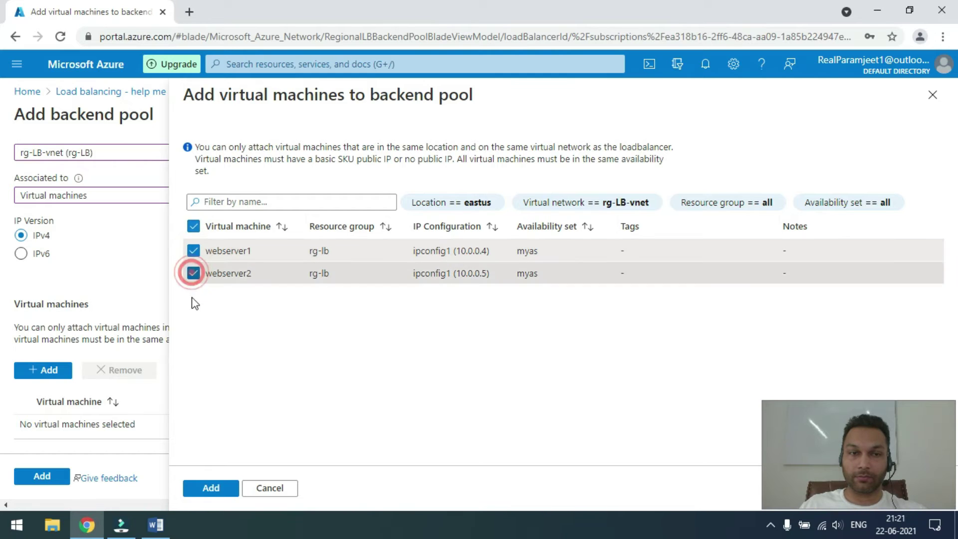
click(216, 489)
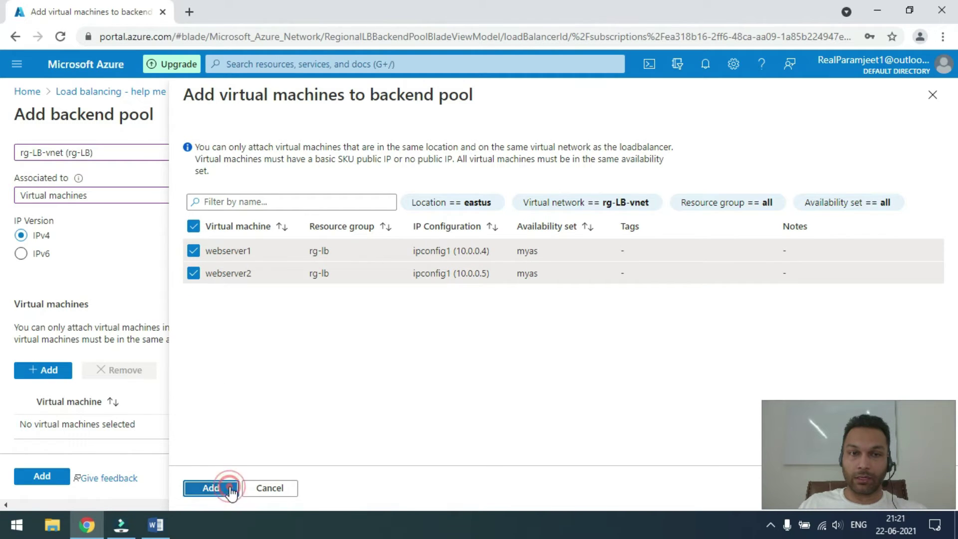
scroll(280, 248, down, 1)
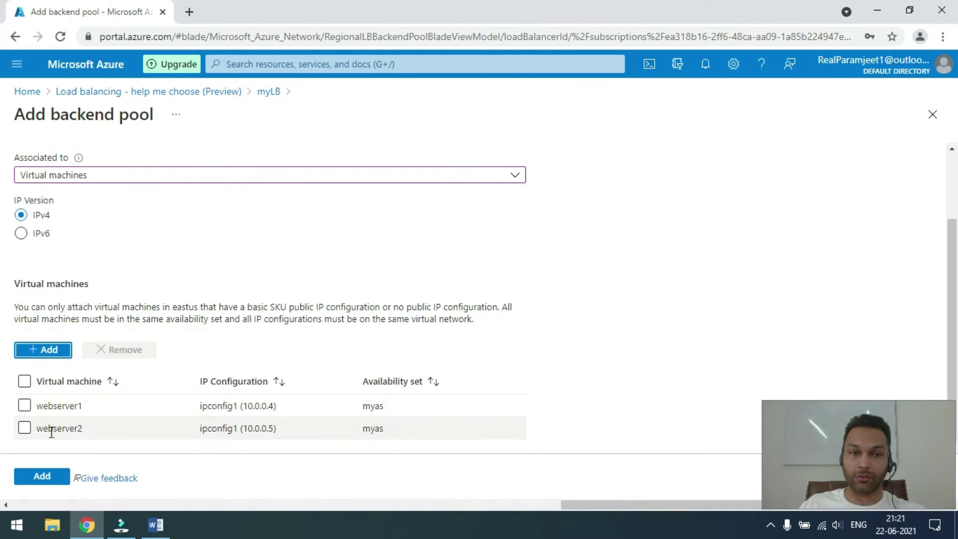
click(30, 475)
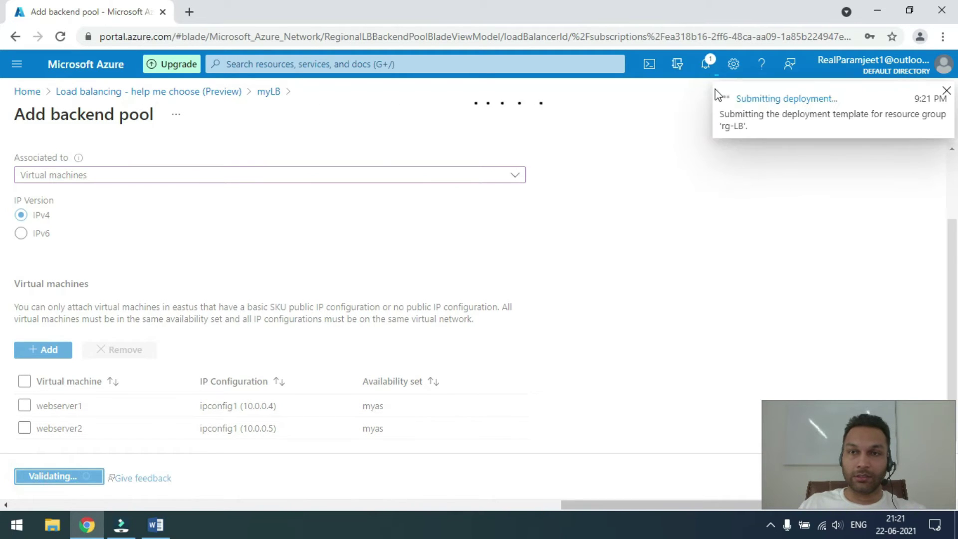
click(703, 64)
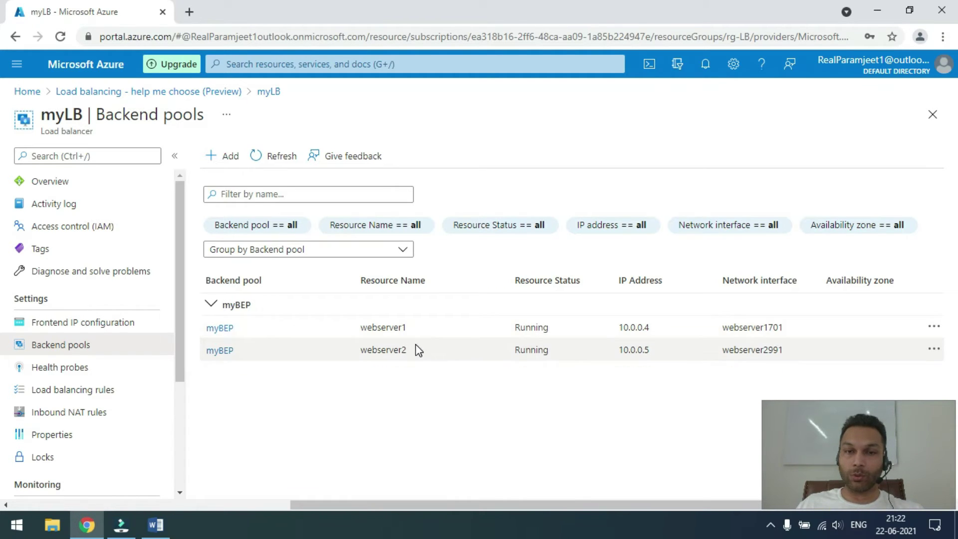
- Add health probe myHP to myLB using HTTP on port 80 at path /
click(40, 367)
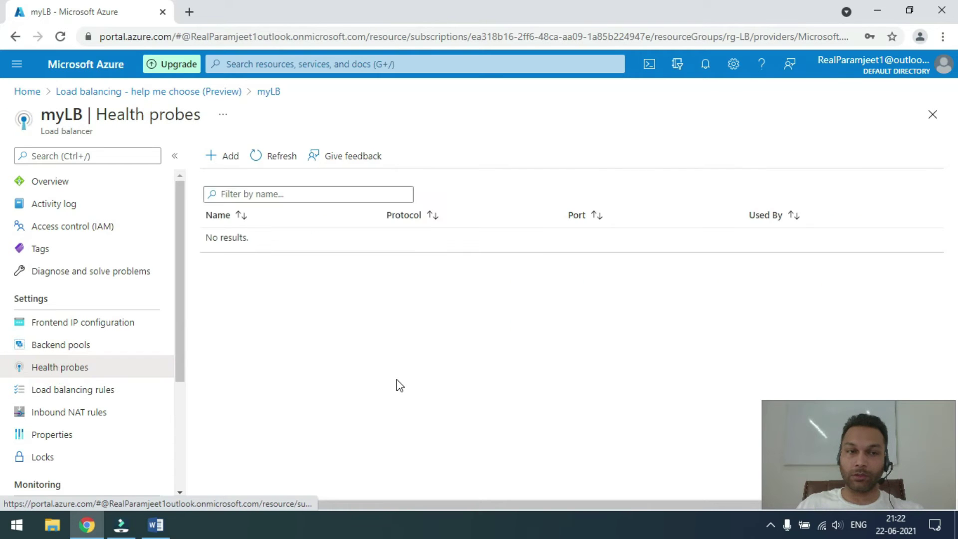
click(212, 155)
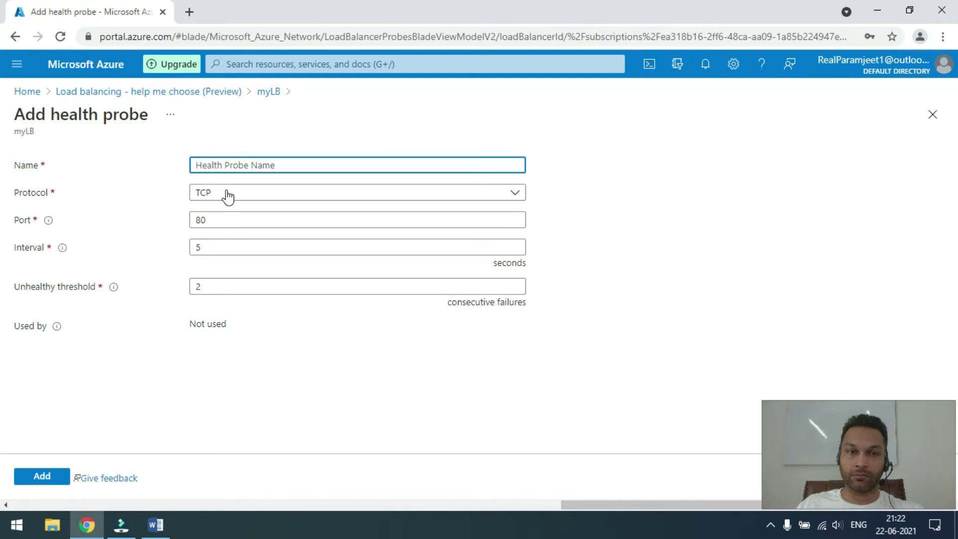
text(myHP)
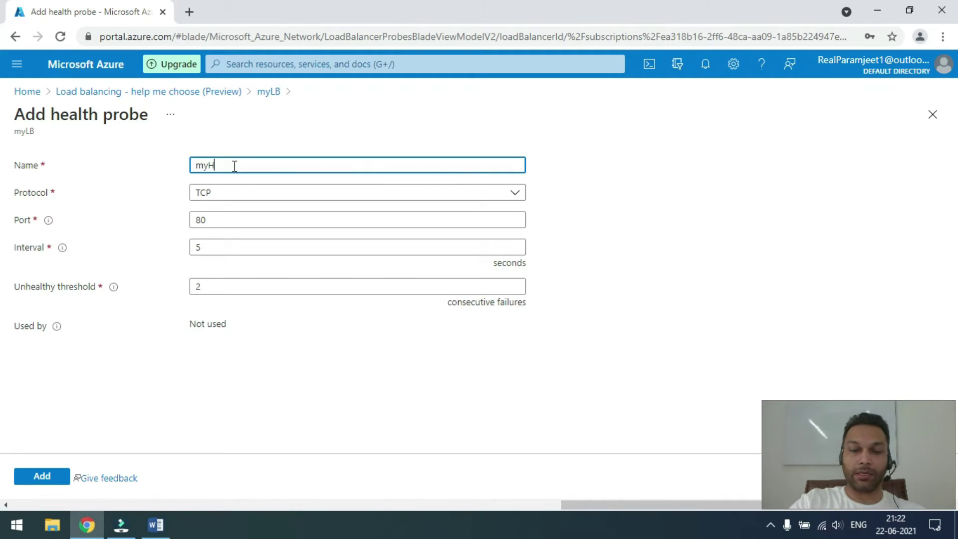
click(250, 200)
click(223, 235)
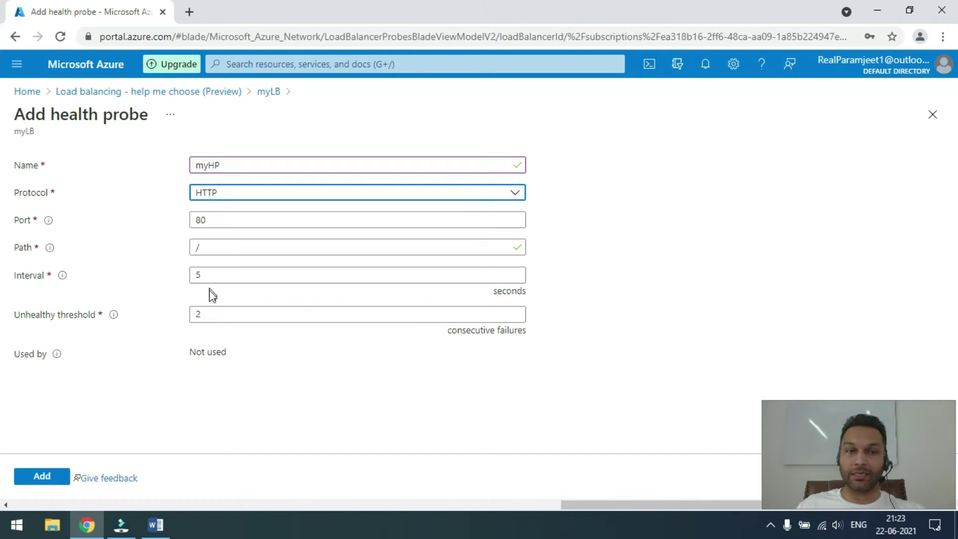
click(43, 478)
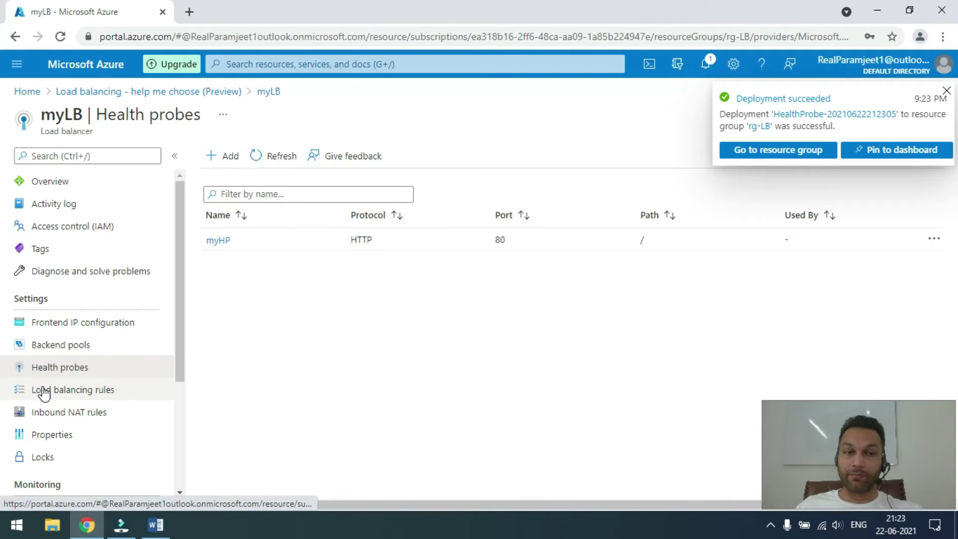
- Start a new load balancing rule named myLBR using frontend IP LoadBalancerFrontEnd
click(59, 389)
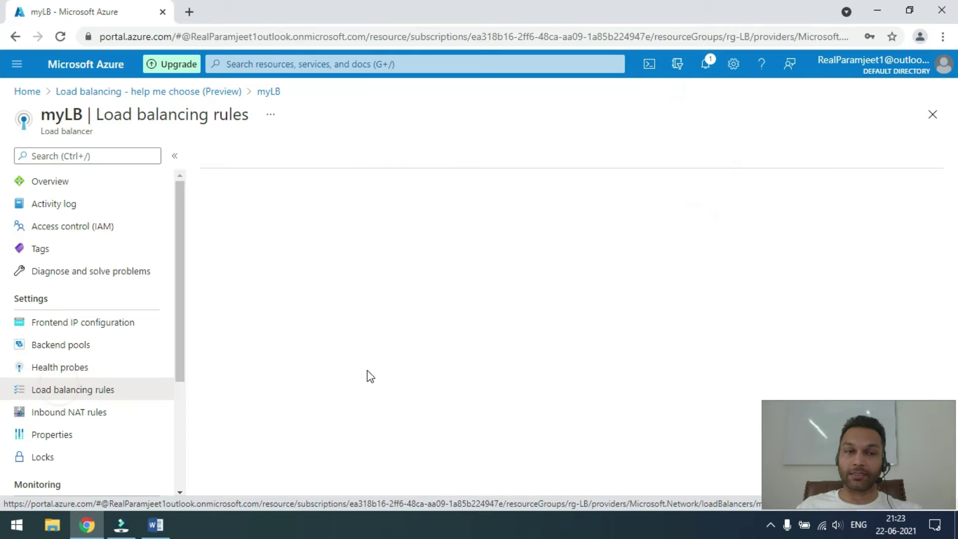
click(226, 161)
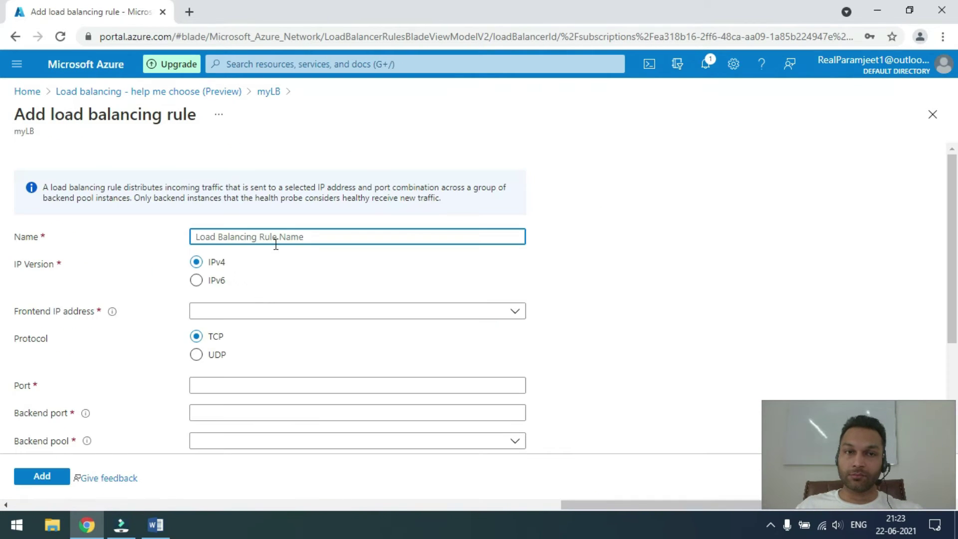
text(myLBR)
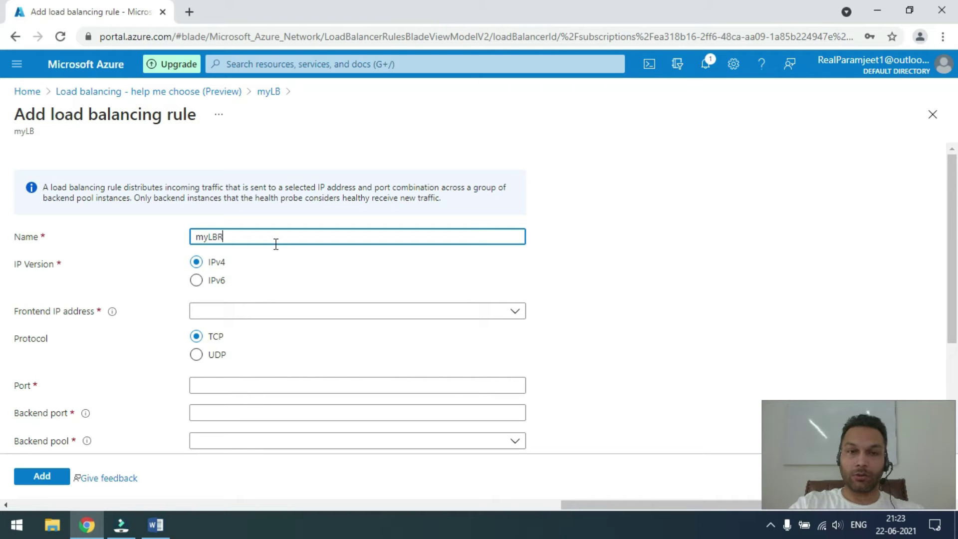
click(259, 311)
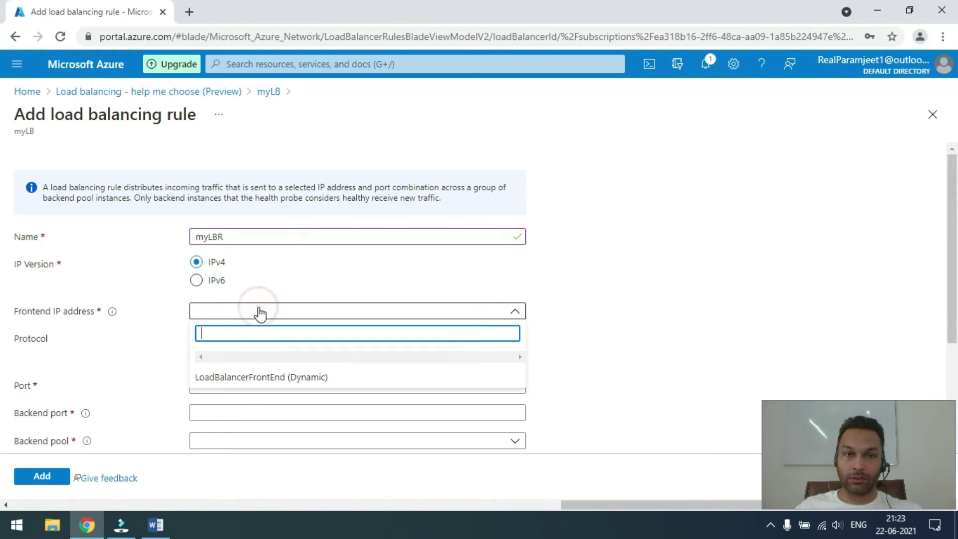
click(268, 378)
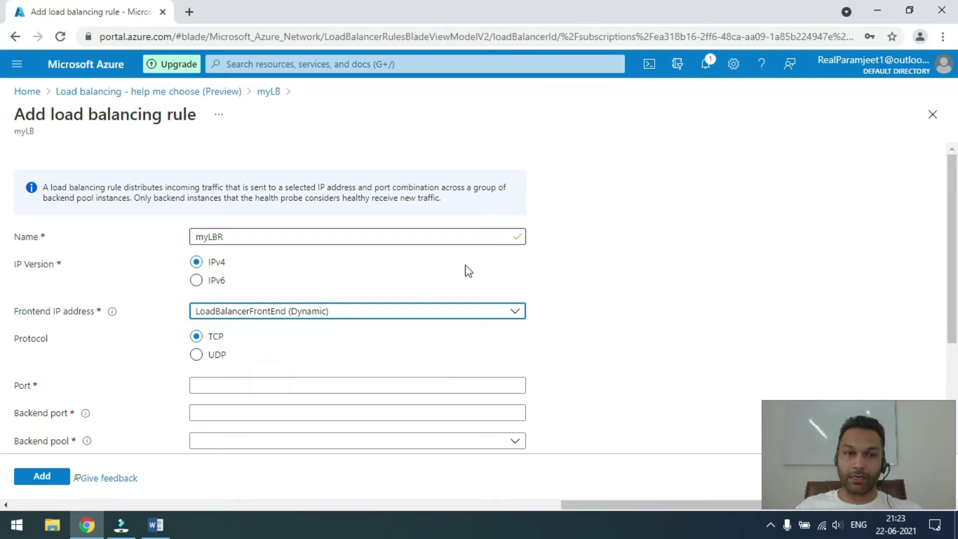
scroll(466, 269, down, 3)
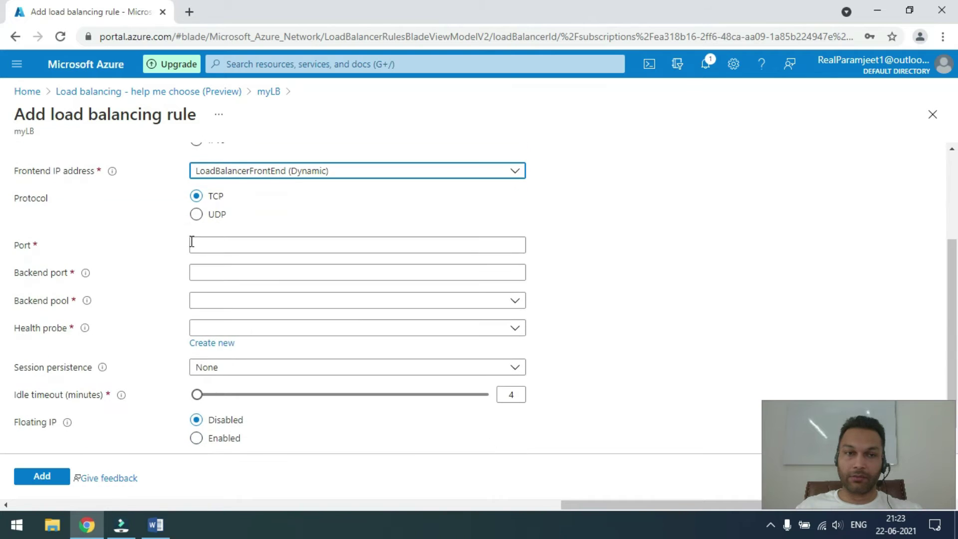
- Set frontend and backend ports to 80, pool myBEP, probe myHP, persistence None, and create the rule
click(259, 244)
text(80)
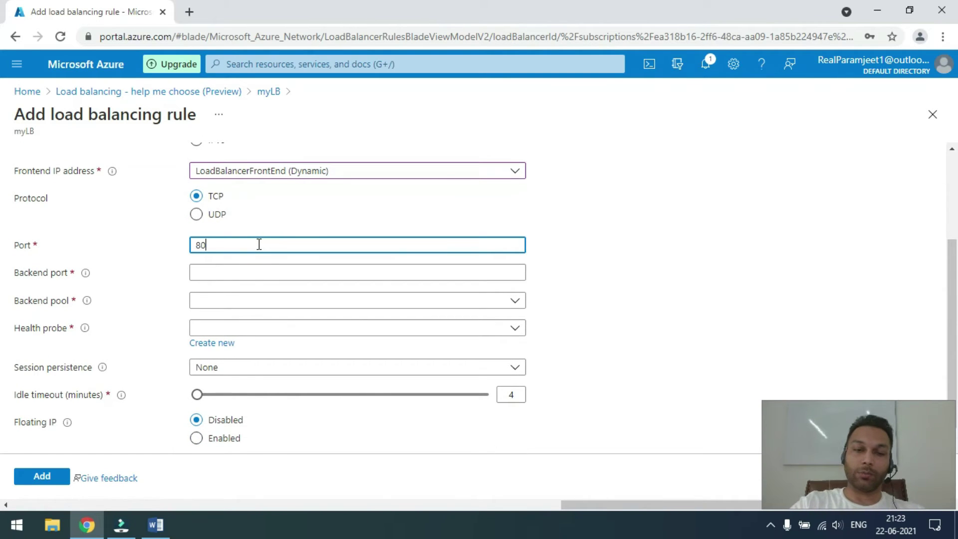
key(Tab)
text(8)
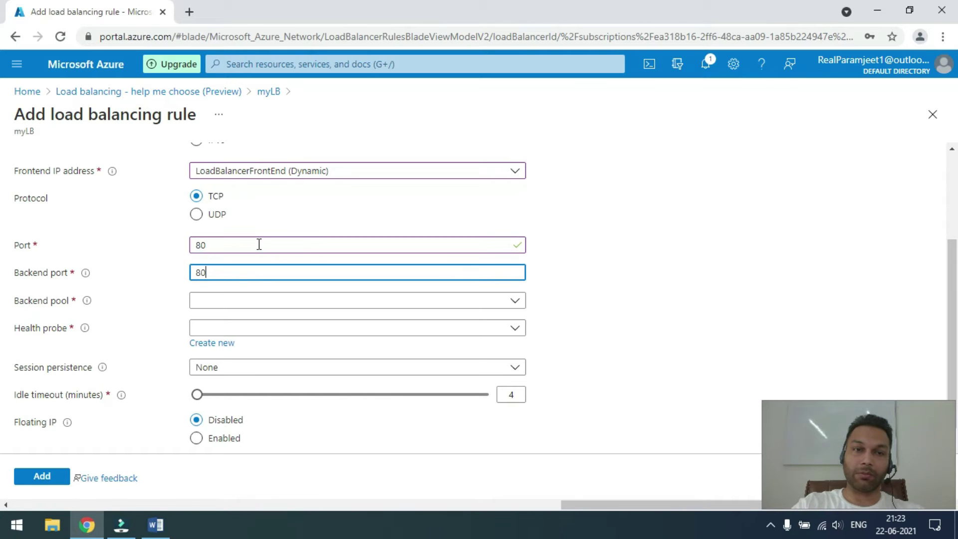
text(0)
click(231, 301)
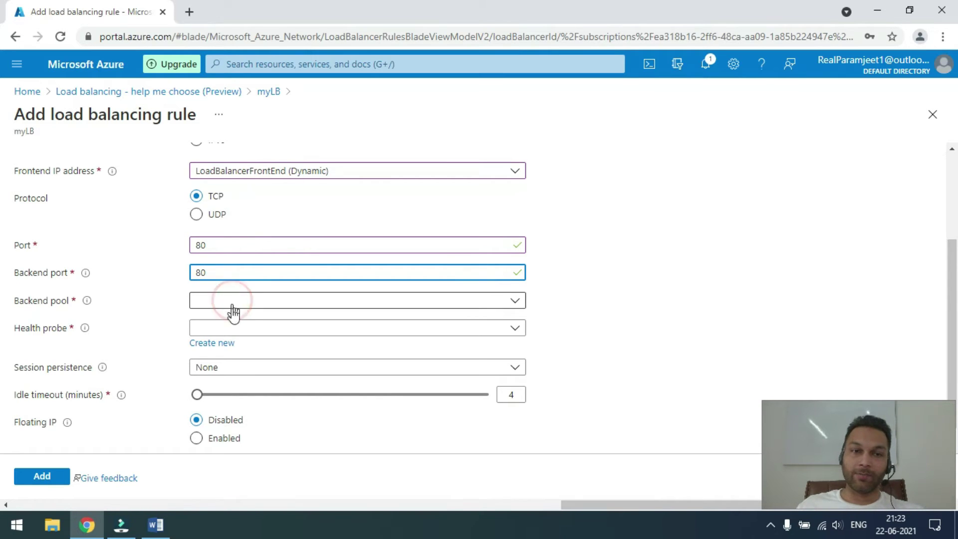
click(235, 352)
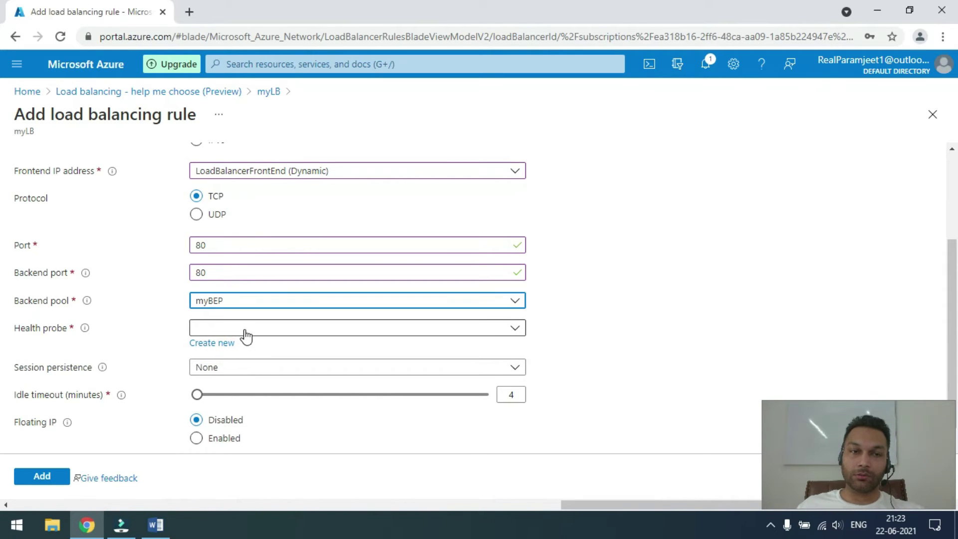
click(242, 328)
click(230, 380)
scroll(312, 359, down, 1)
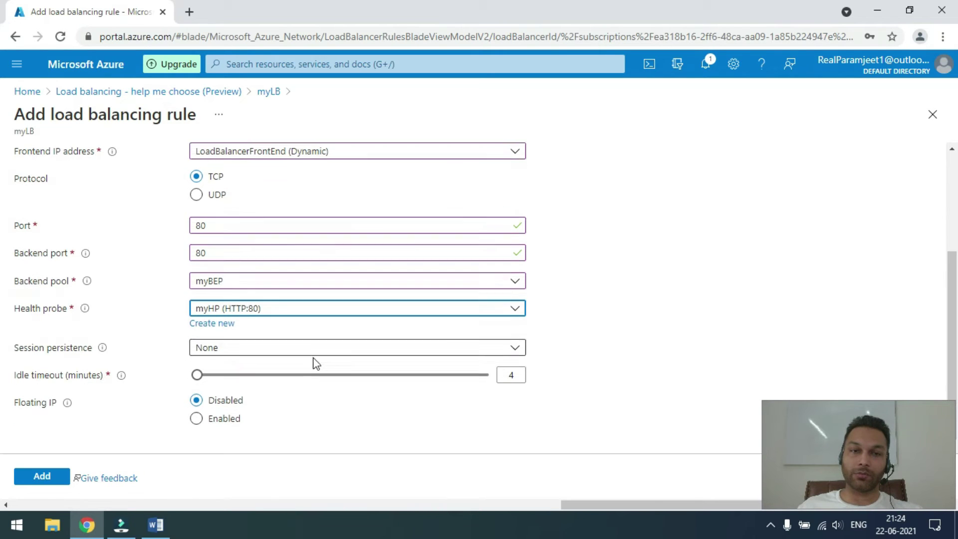
click(232, 349)
click(233, 349)
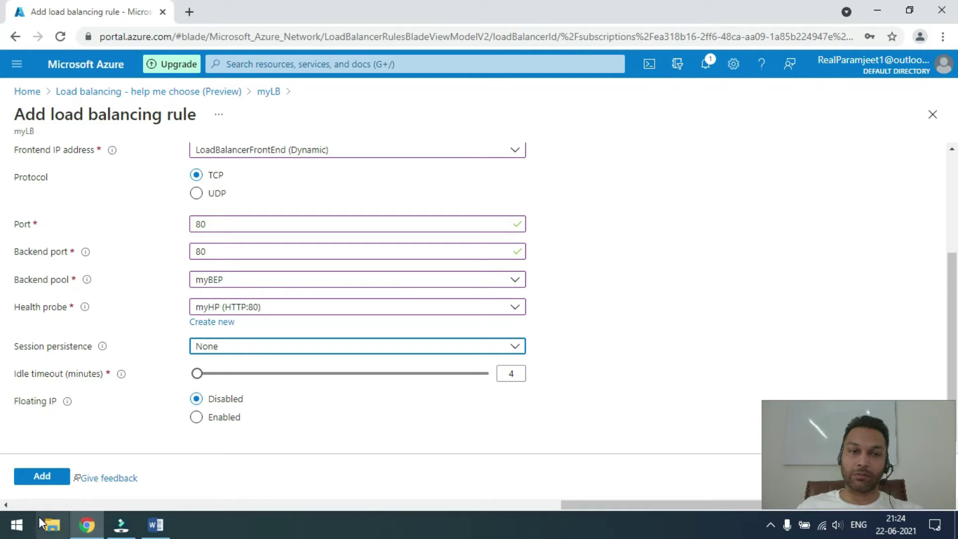
click(42, 477)
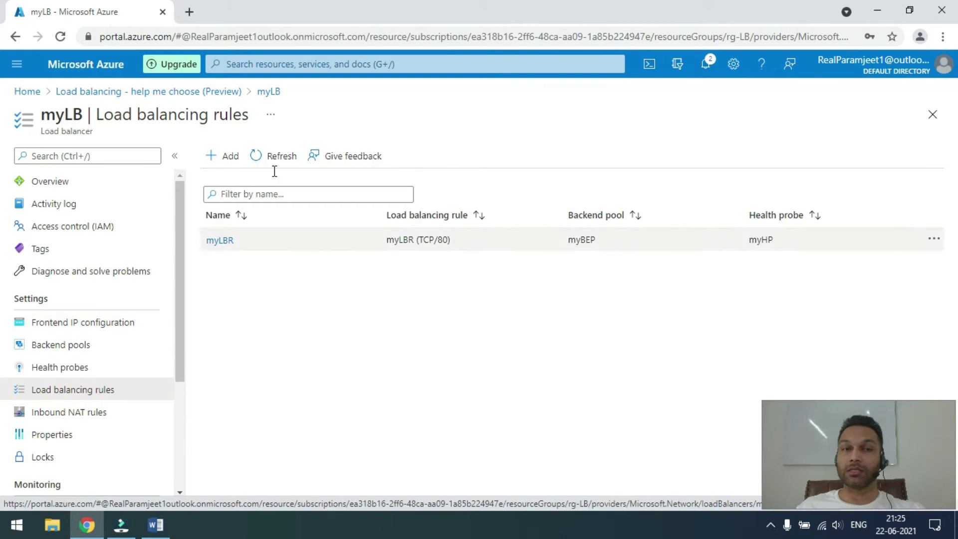
- Download webserver1's RDP connection file from its Connect page
click(306, 64)
click(332, 253)
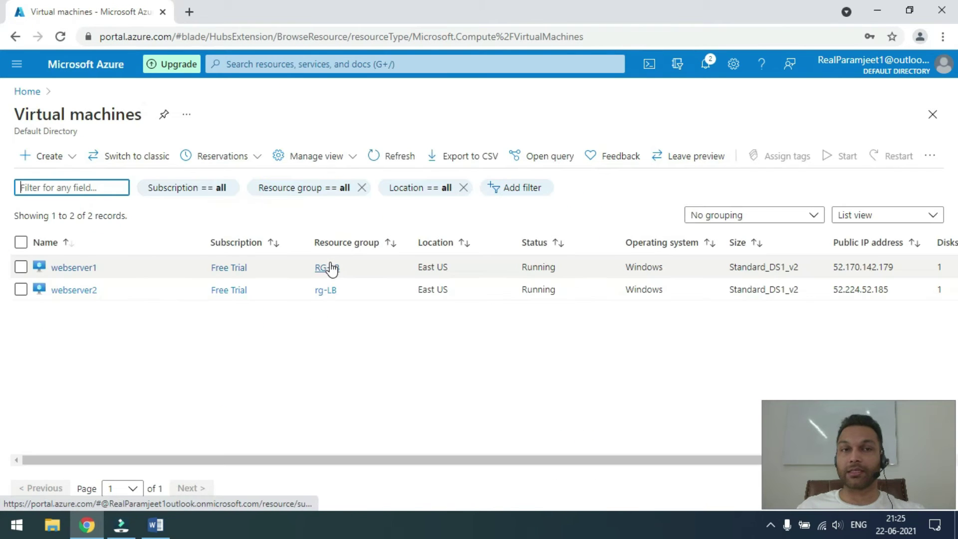
click(85, 271)
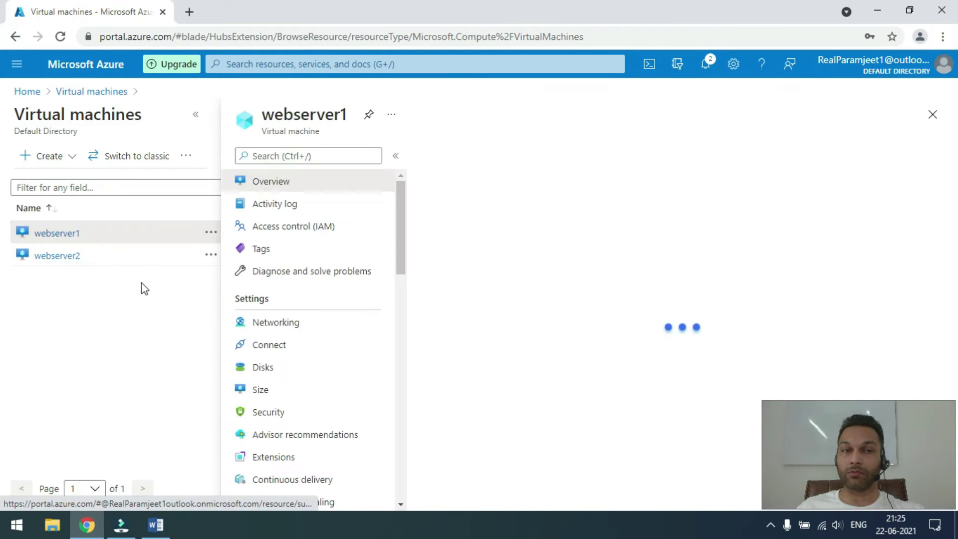
click(230, 155)
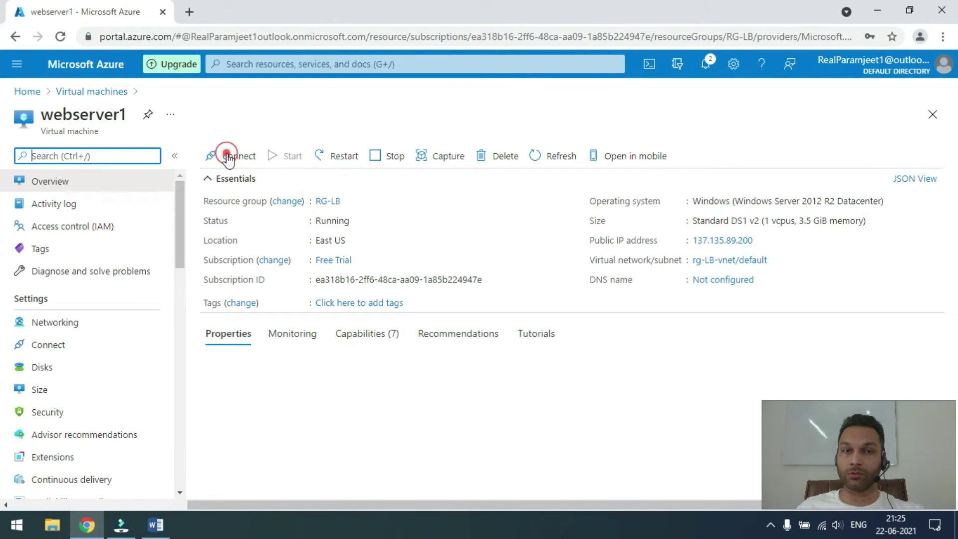
click(241, 158)
click(244, 182)
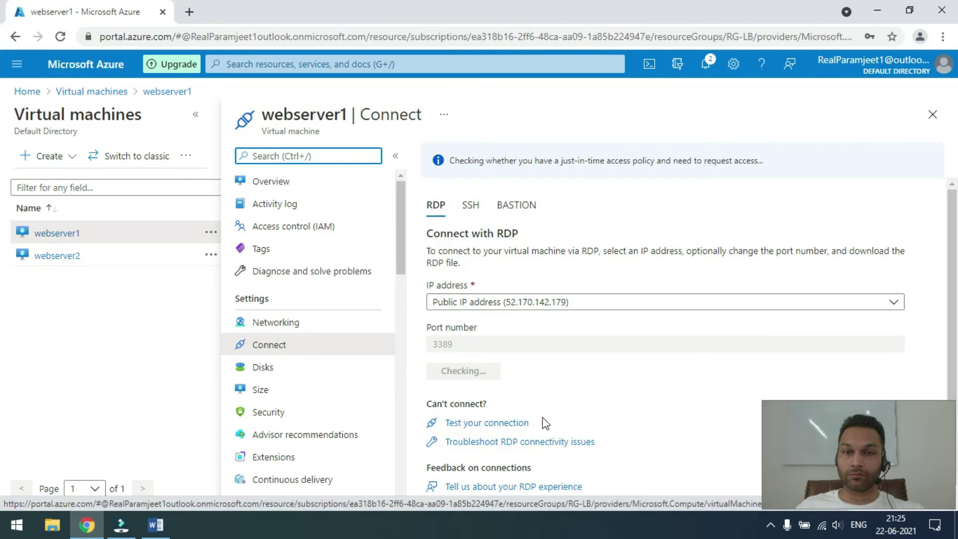
click(488, 378)
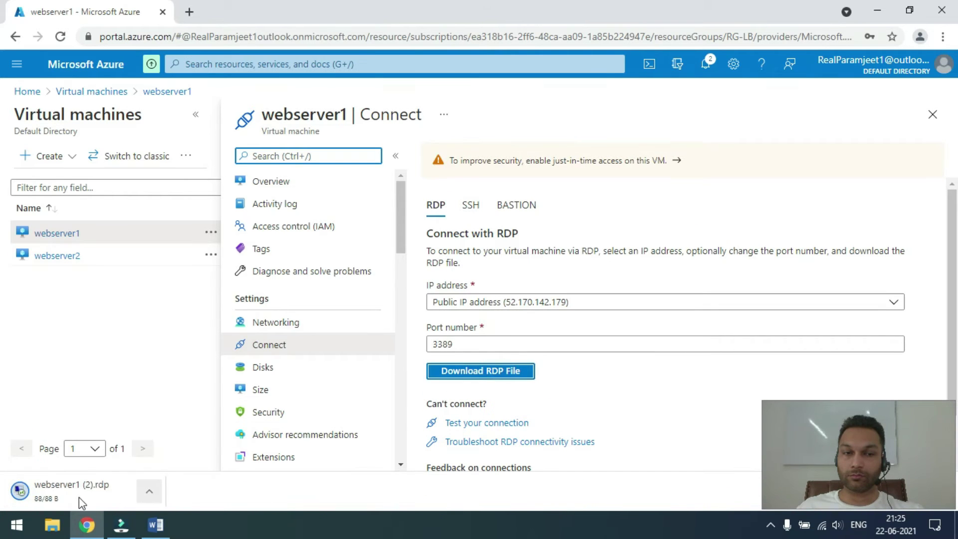
- Sign in to webserver1 over RDP with the admin credentials, trust the certificate, then minimize the session
click(75, 495)
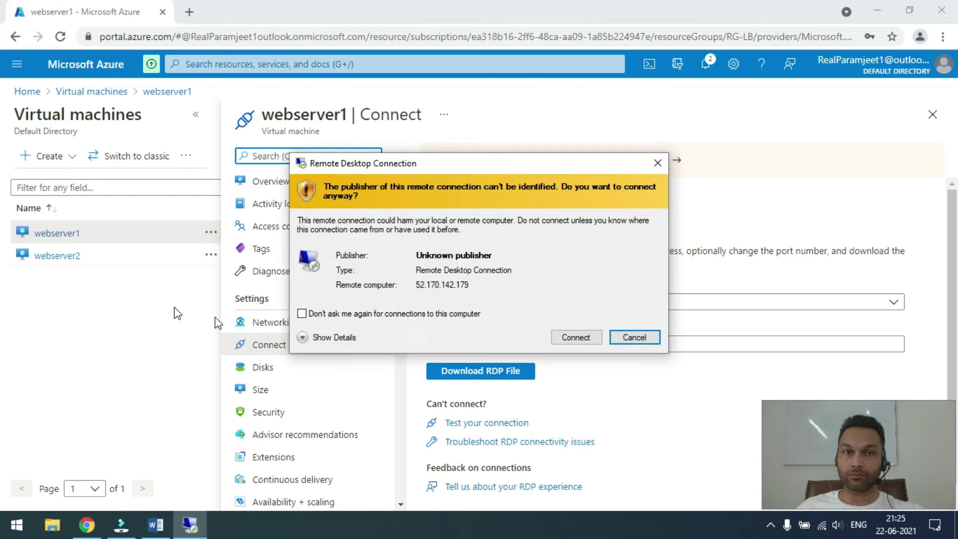
click(583, 335)
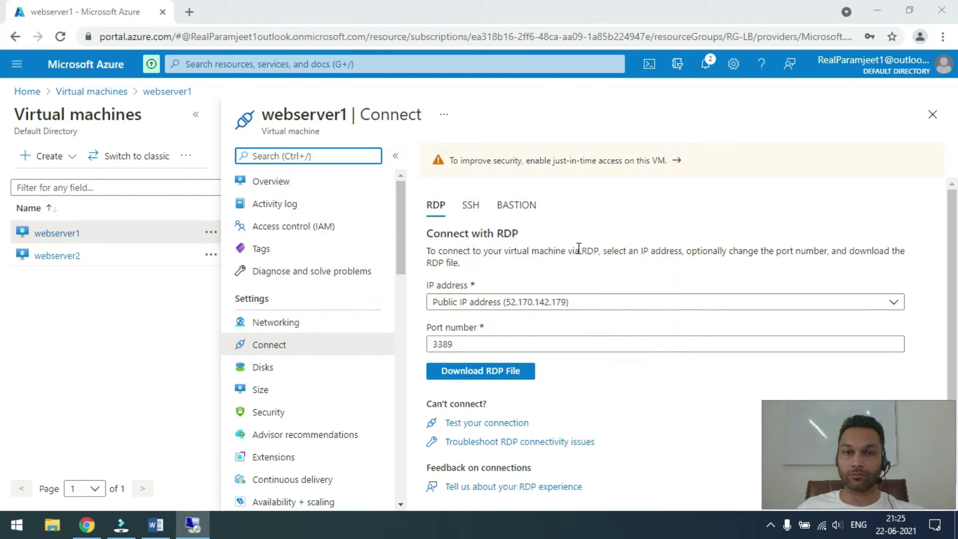
text(a)
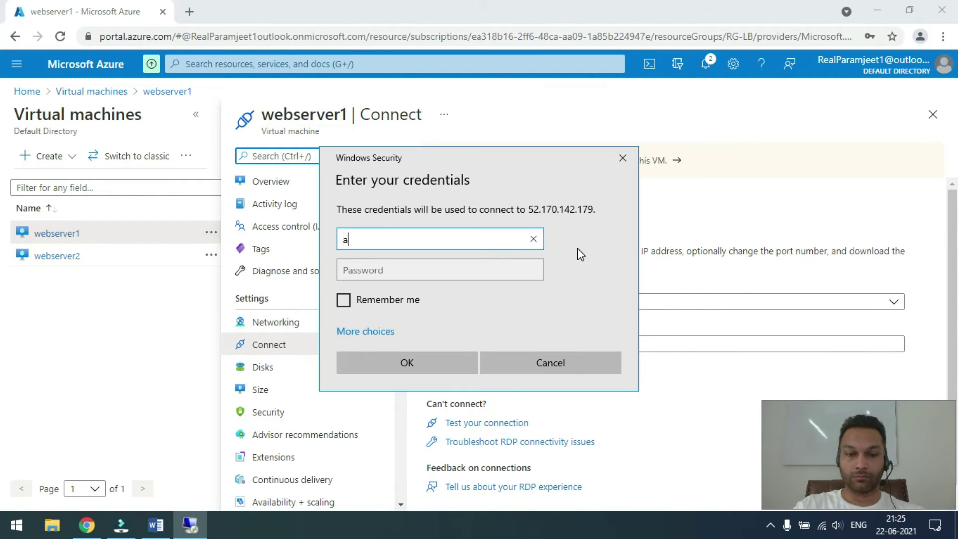
text(dministrator)
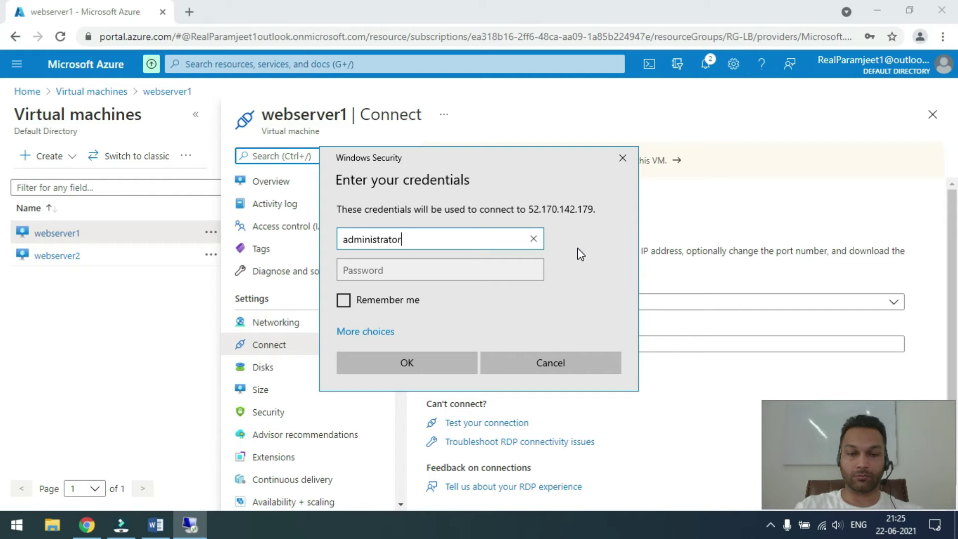
text(1)
key(Tab)
text(P)
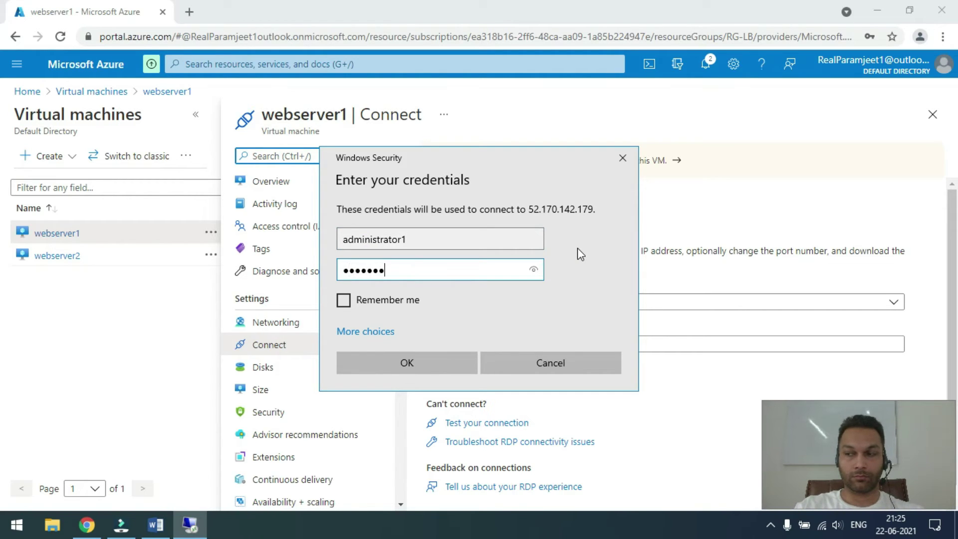
key(Return)
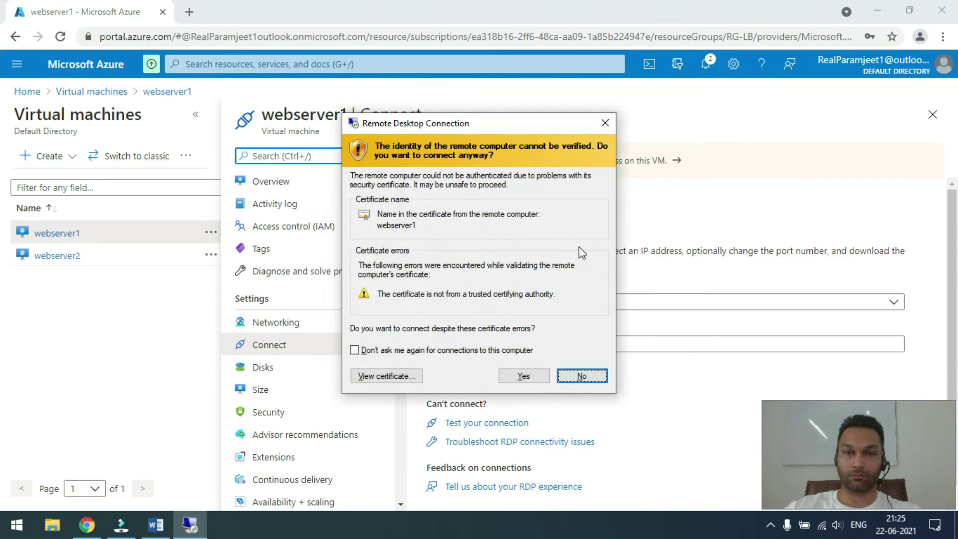
click(524, 377)
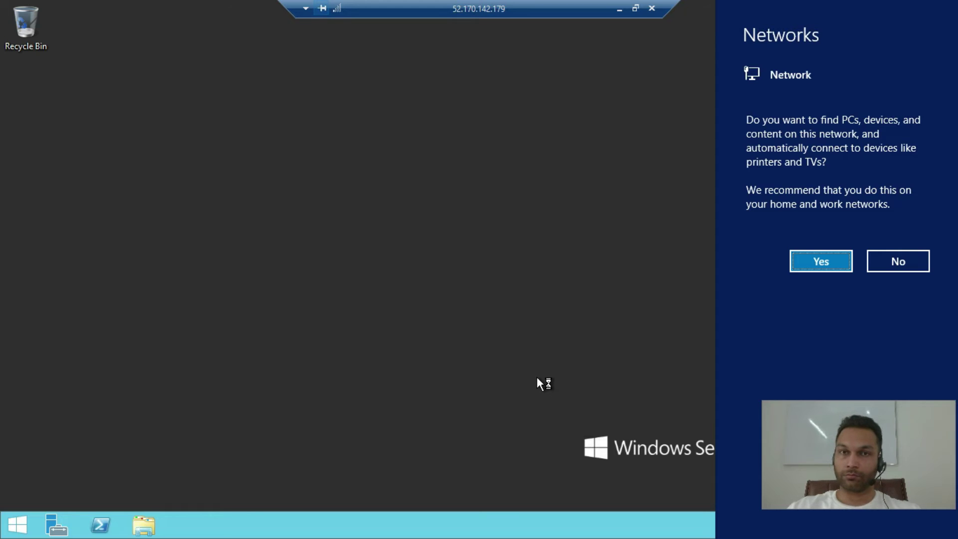
click(904, 265)
click(620, 8)
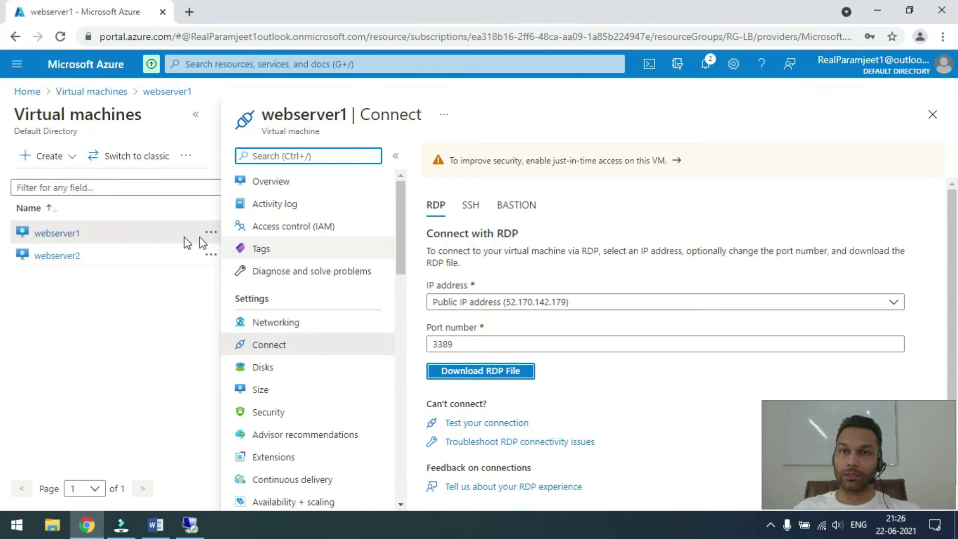
- Download and launch webserver2's RDP file, accepting the publisher warning
click(59, 257)
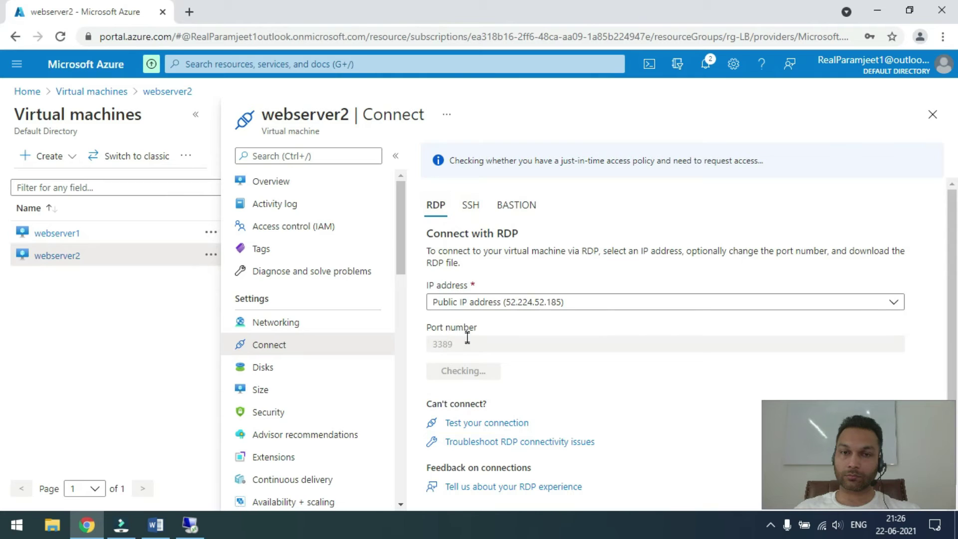
click(459, 378)
click(50, 492)
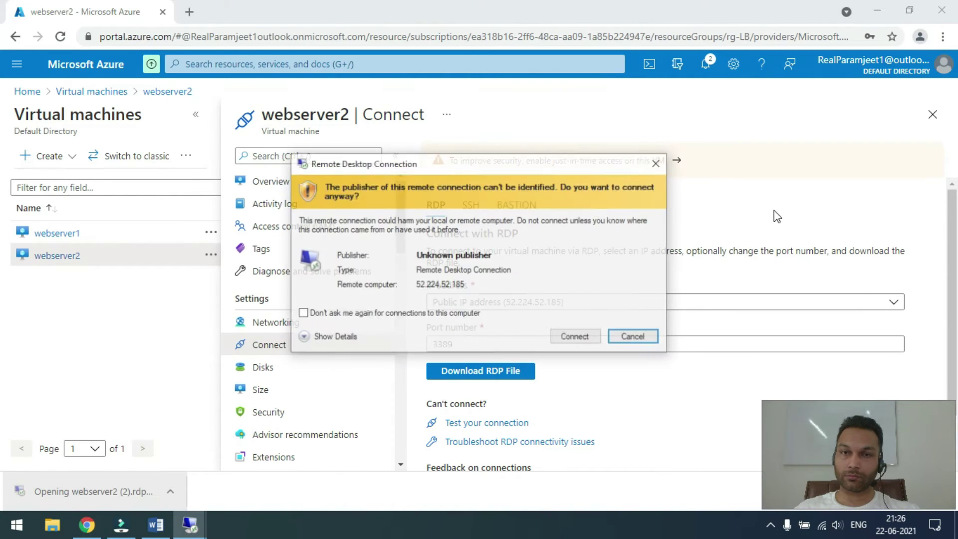
click(575, 336)
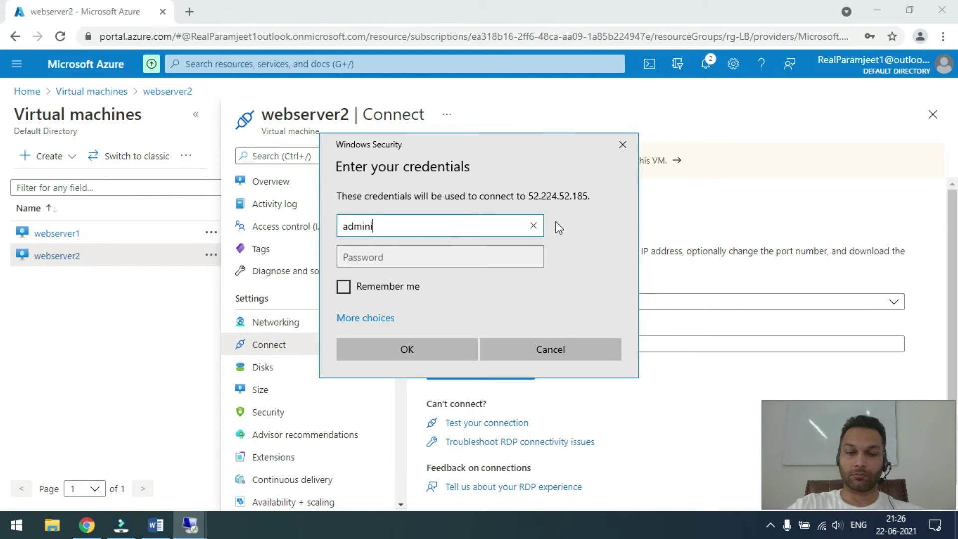
- Sign in to webserver2 with the admin credentials, trust the certificate, then bring webserver1's session forward
text(strator2)
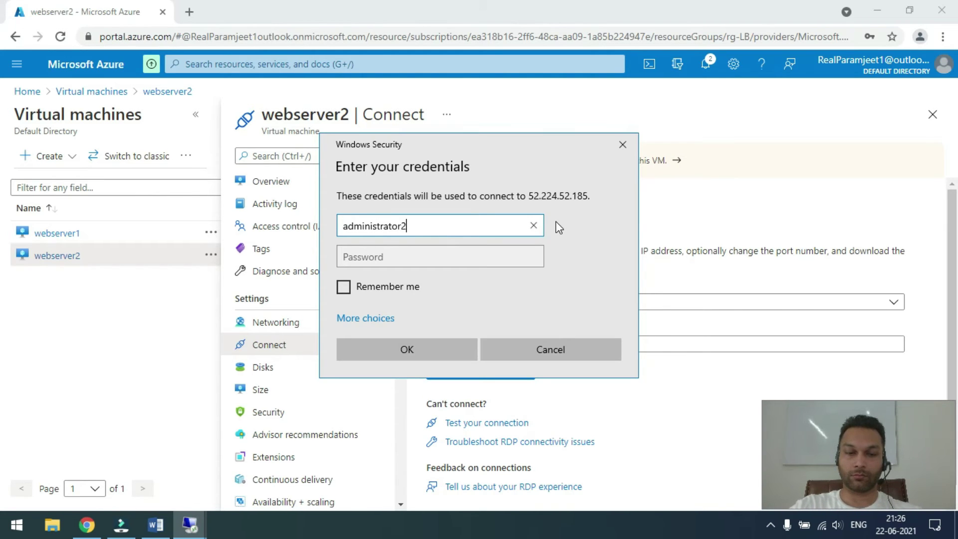
key(Tab)
text(P)
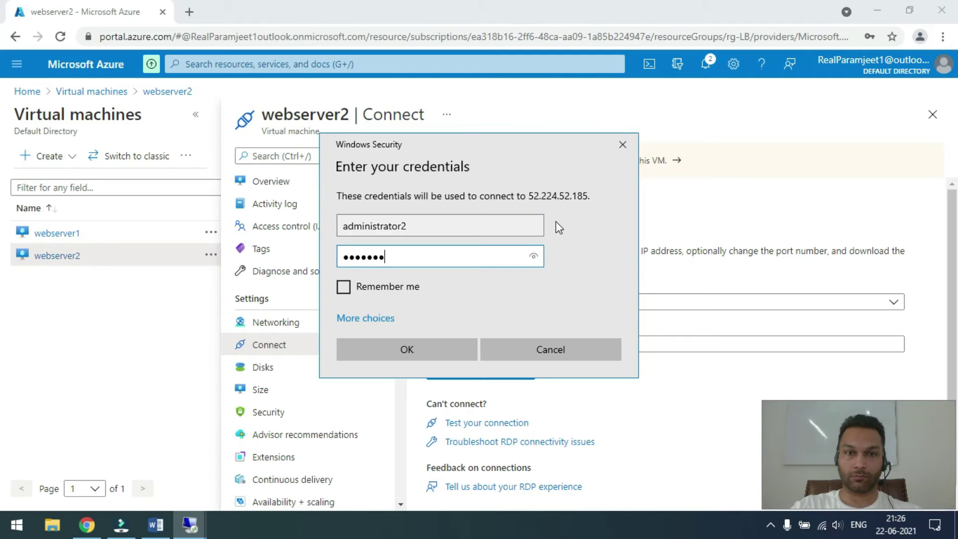
key(Return)
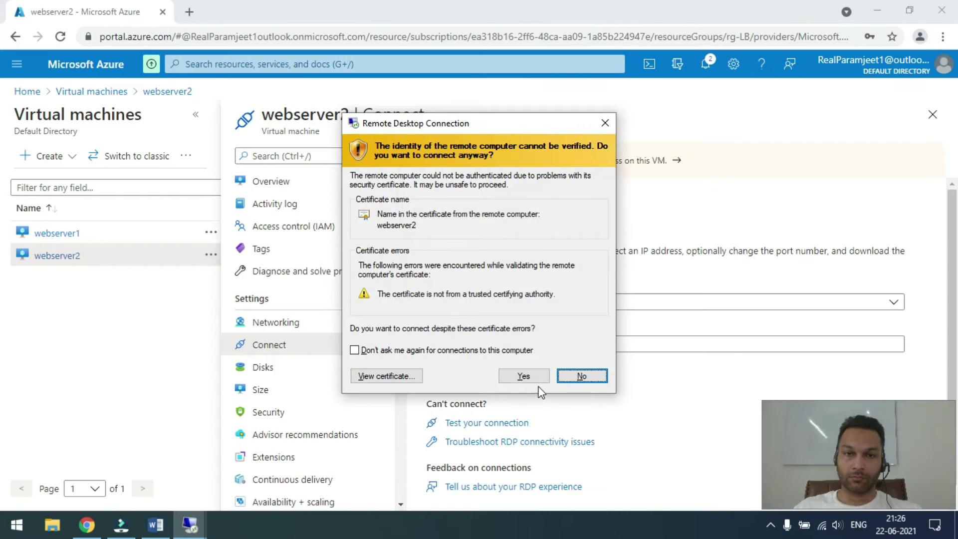
click(534, 379)
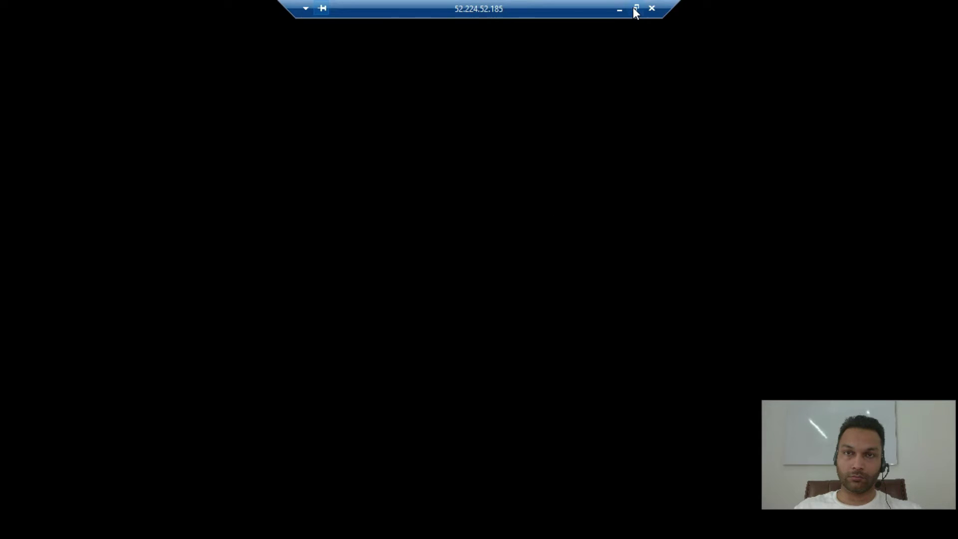
click(626, 8)
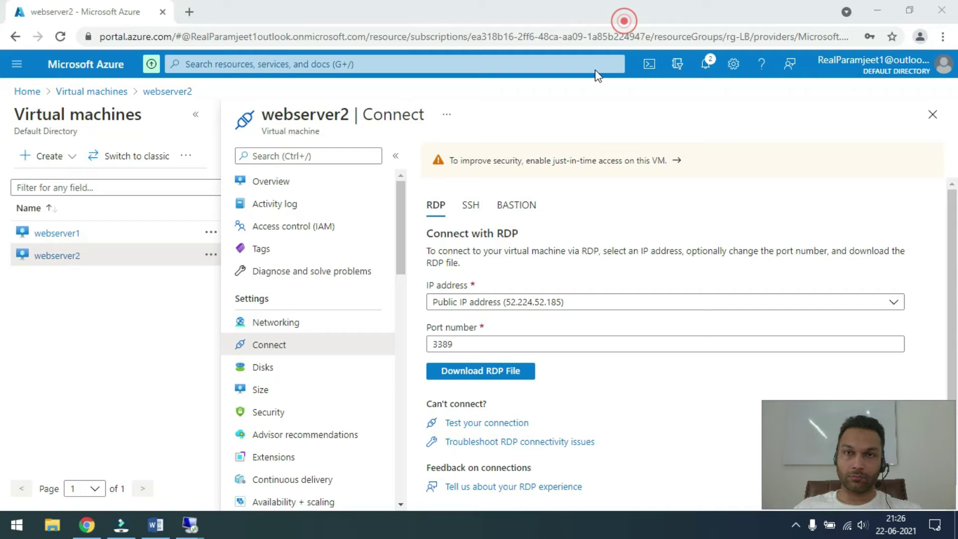
mouse_move(189, 525)
click(140, 459)
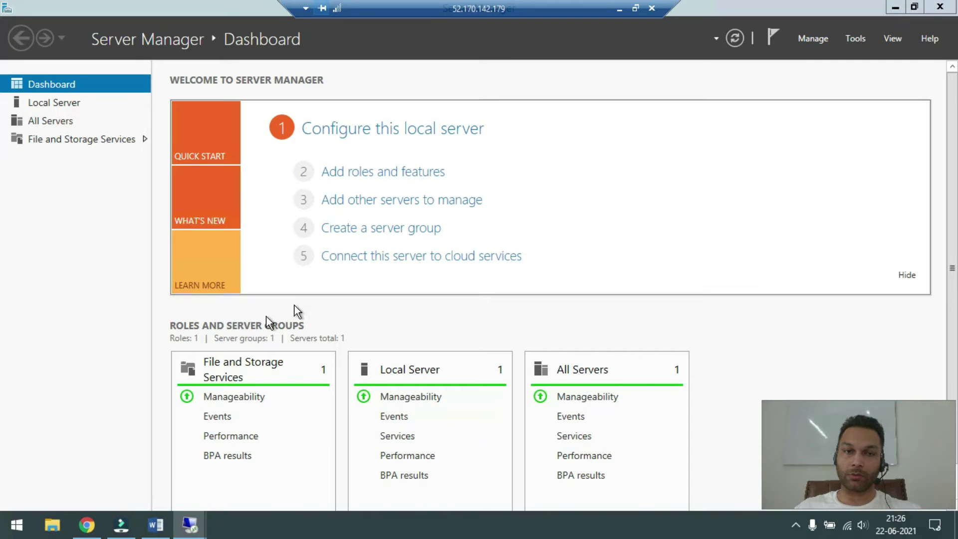
- In the Add Roles and Features wizard on webserver1, select Web Server (IIS) with its management tools
click(389, 171)
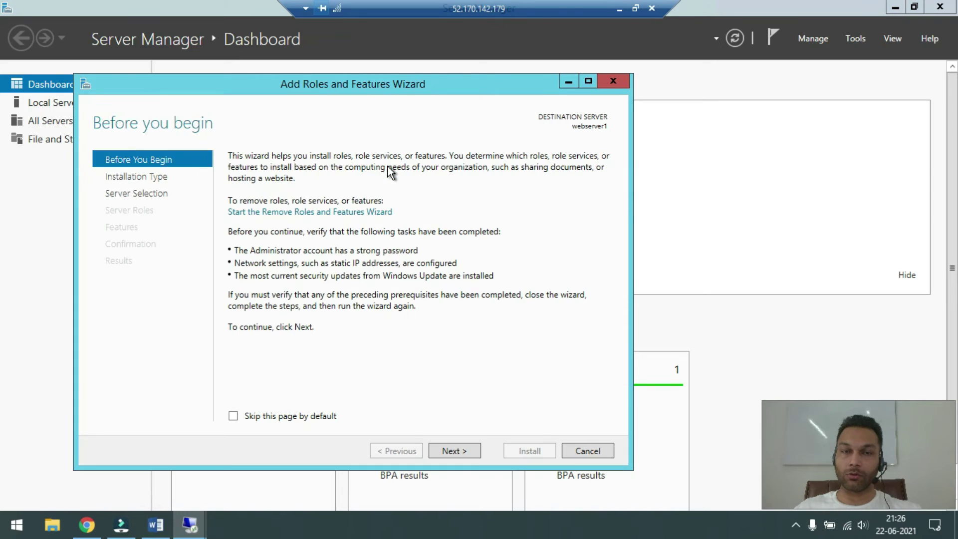
click(449, 451)
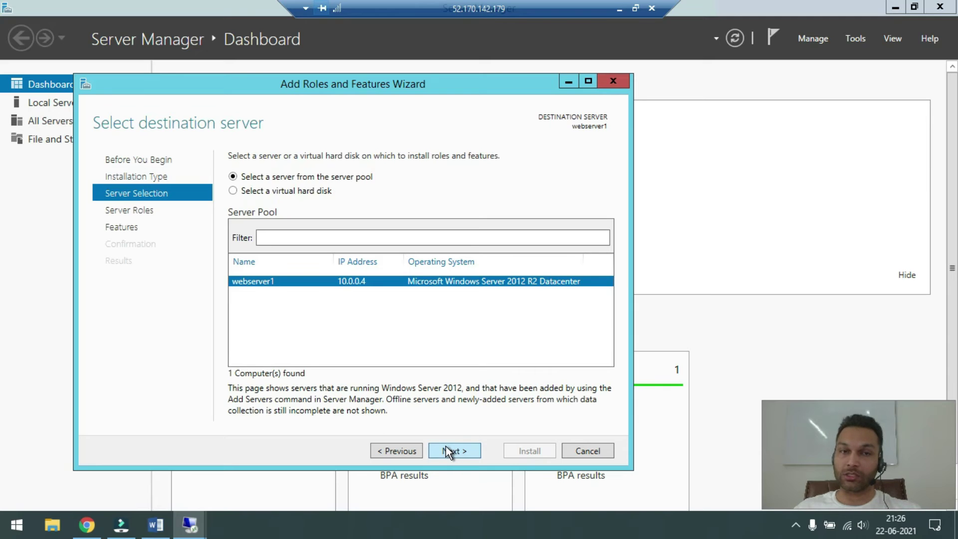
click(448, 452)
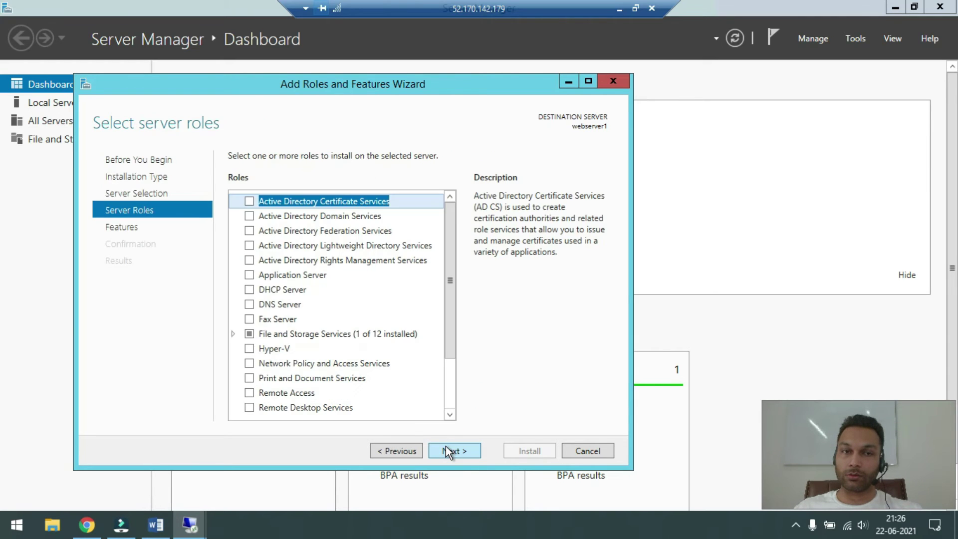
drag(449, 352, 447, 412)
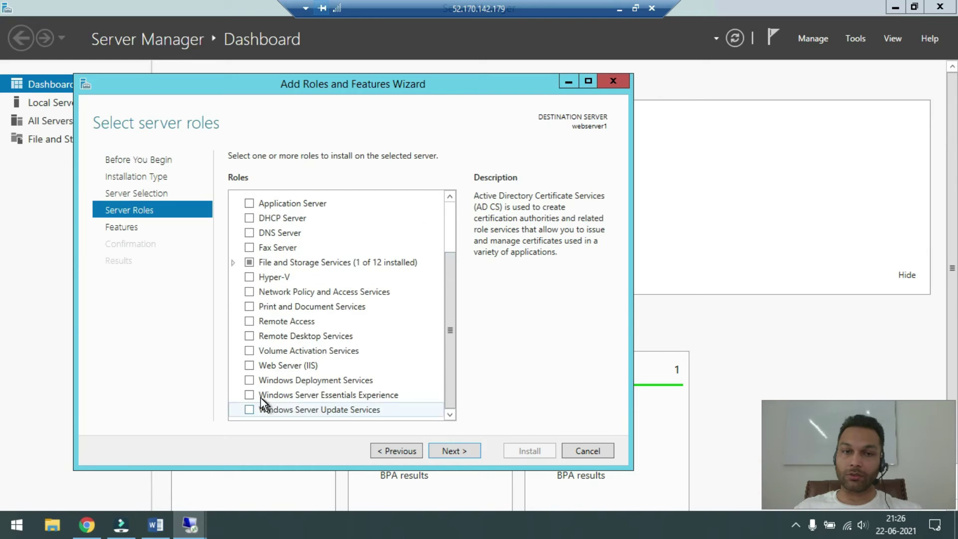
click(250, 366)
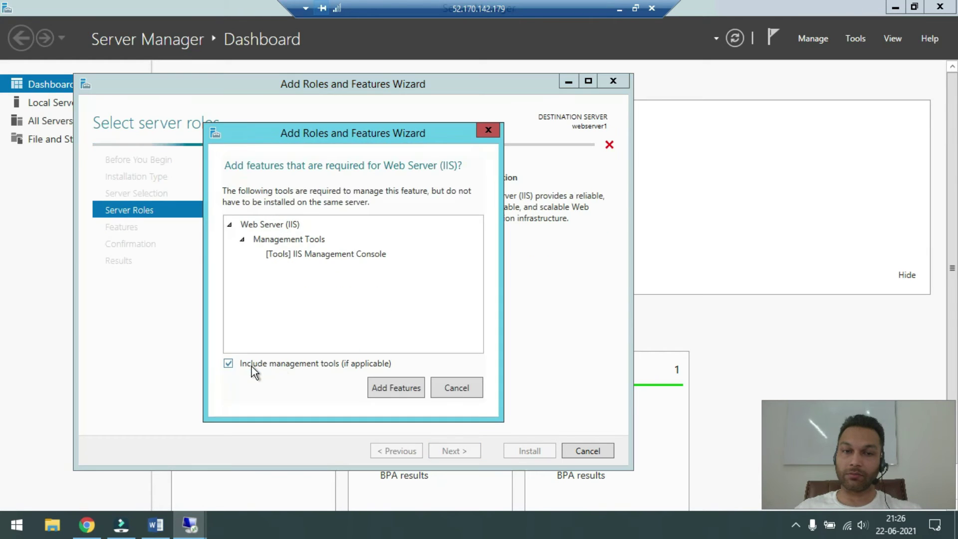
click(394, 393)
- Accept the default features and role services, start the IIS install, and minimize the session
click(454, 445)
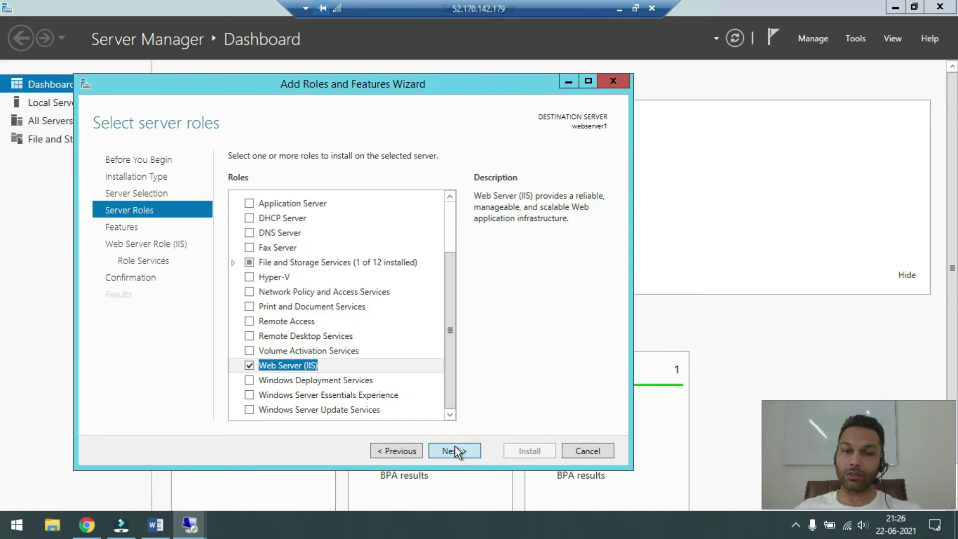
click(454, 448)
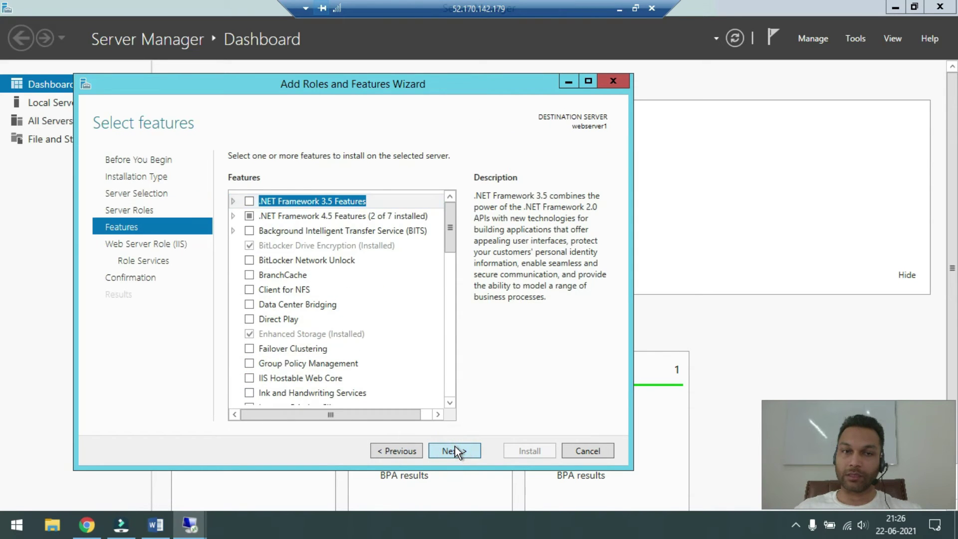
click(454, 449)
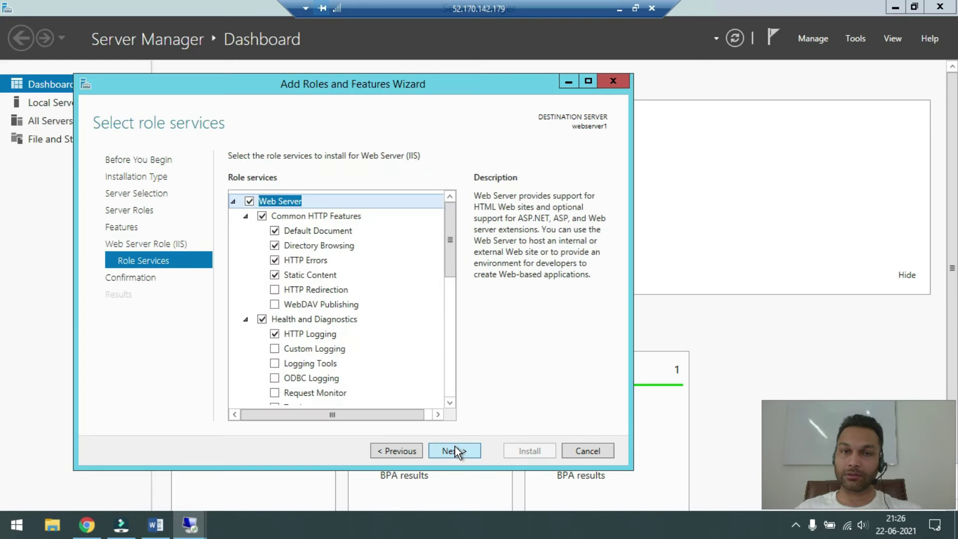
click(455, 450)
click(527, 451)
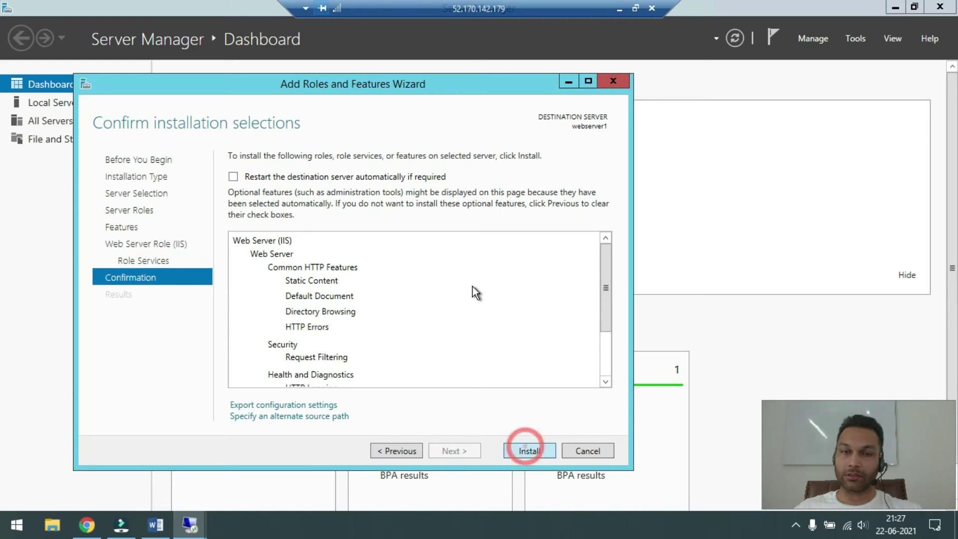
click(618, 8)
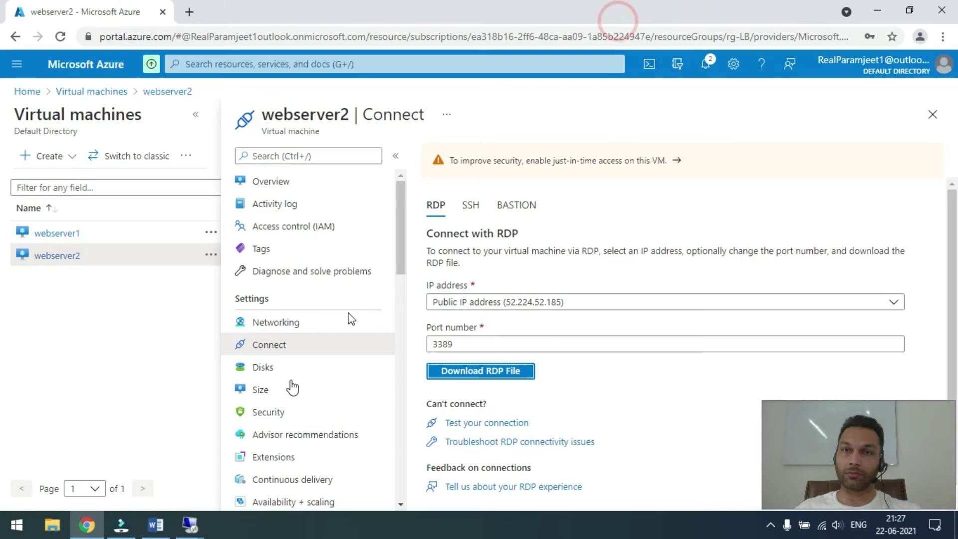
- On webserver2, run Add Roles and Features and select Web Server (IIS) with its required features
mouse_move(190, 524)
click(284, 492)
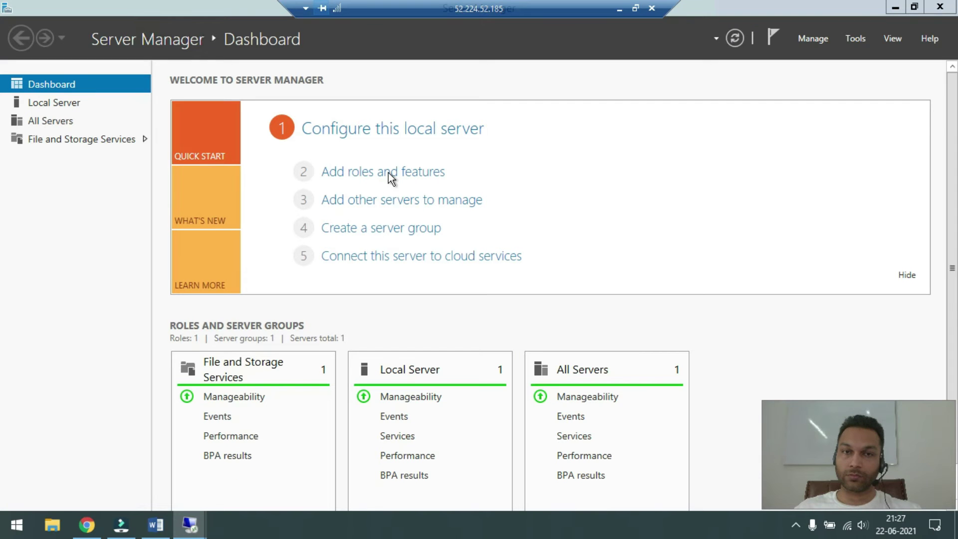
click(388, 172)
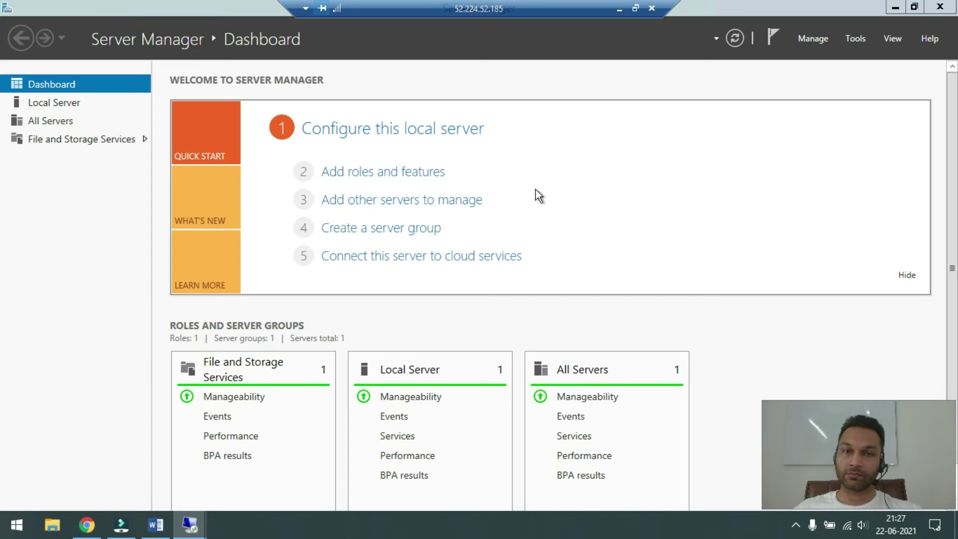
click(433, 174)
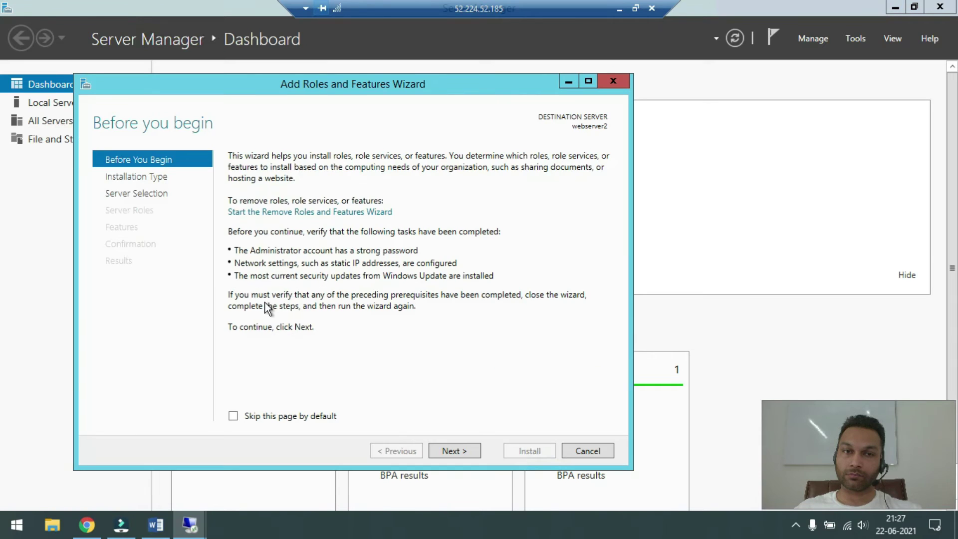
click(468, 452)
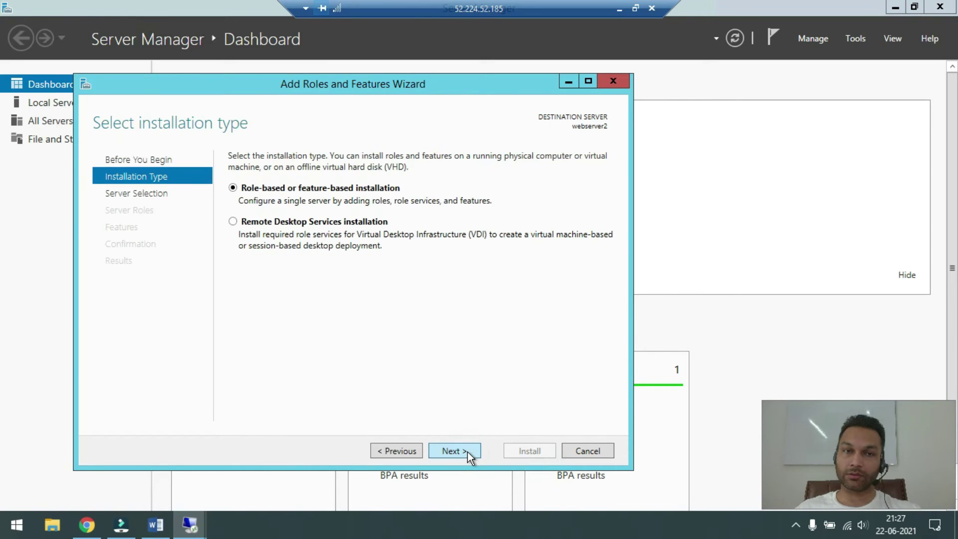
click(468, 452)
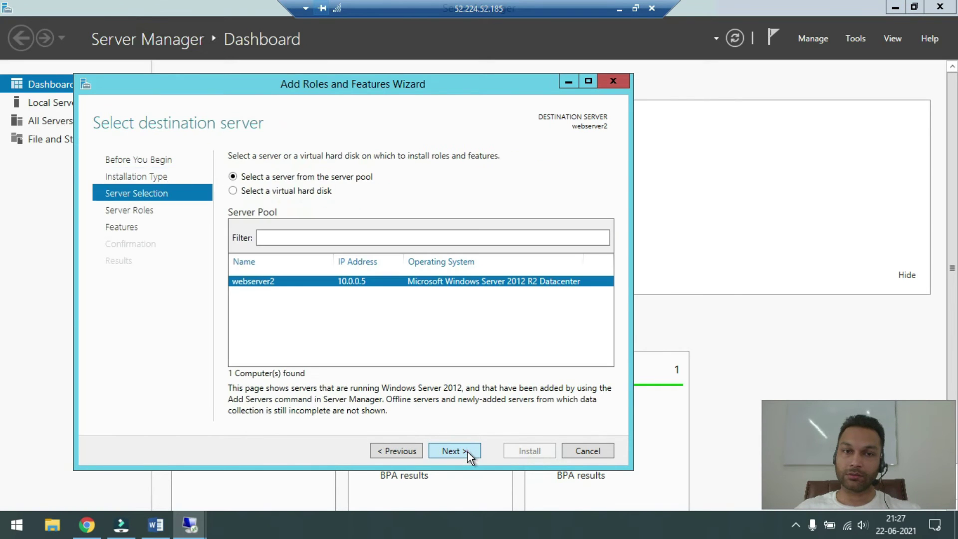
click(468, 452)
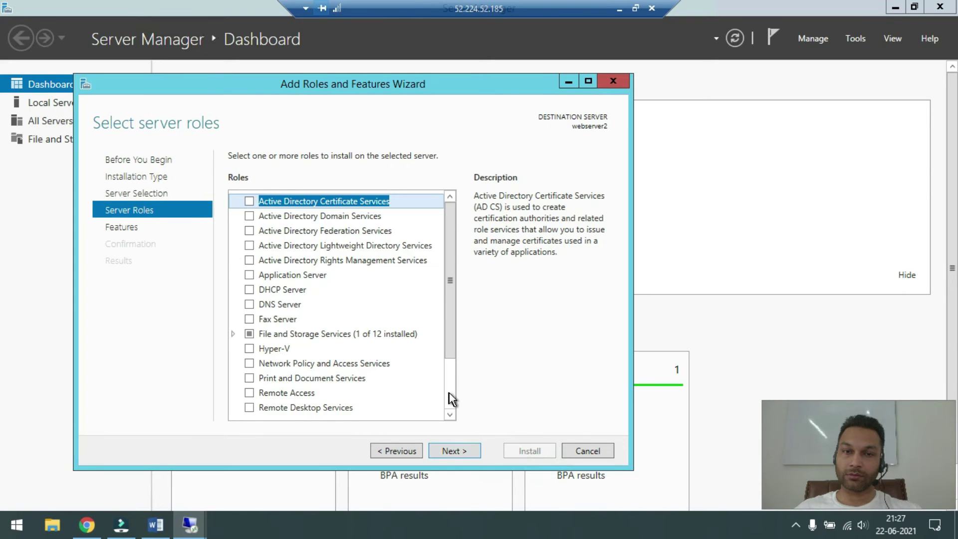
click(449, 393)
click(248, 364)
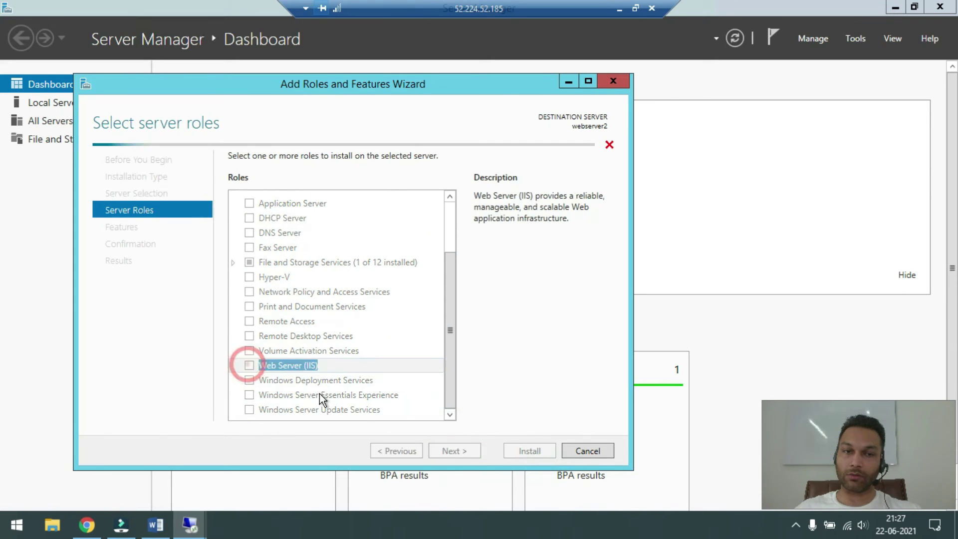
click(417, 394)
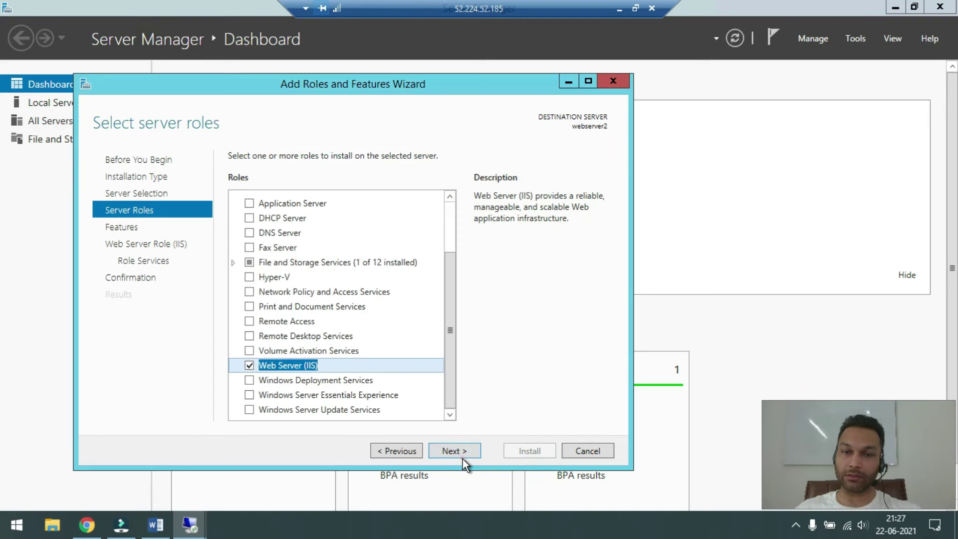
- Keep default features and role services, start the IIS install, and minimize the session
click(463, 457)
click(465, 454)
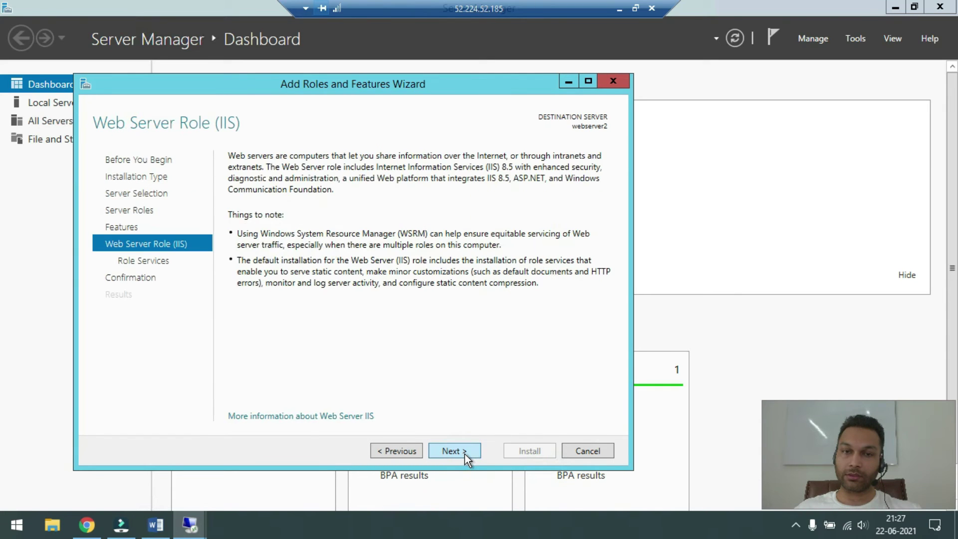
click(465, 453)
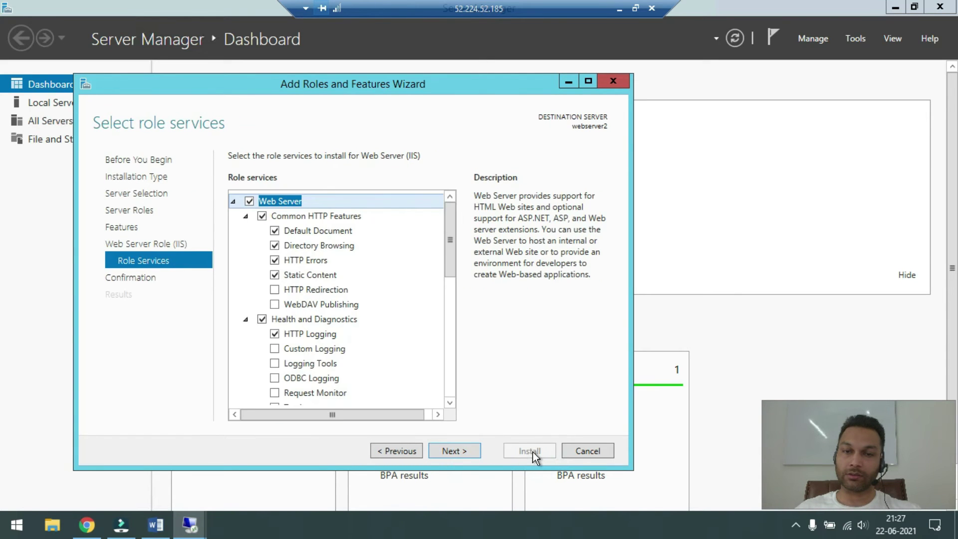
click(466, 452)
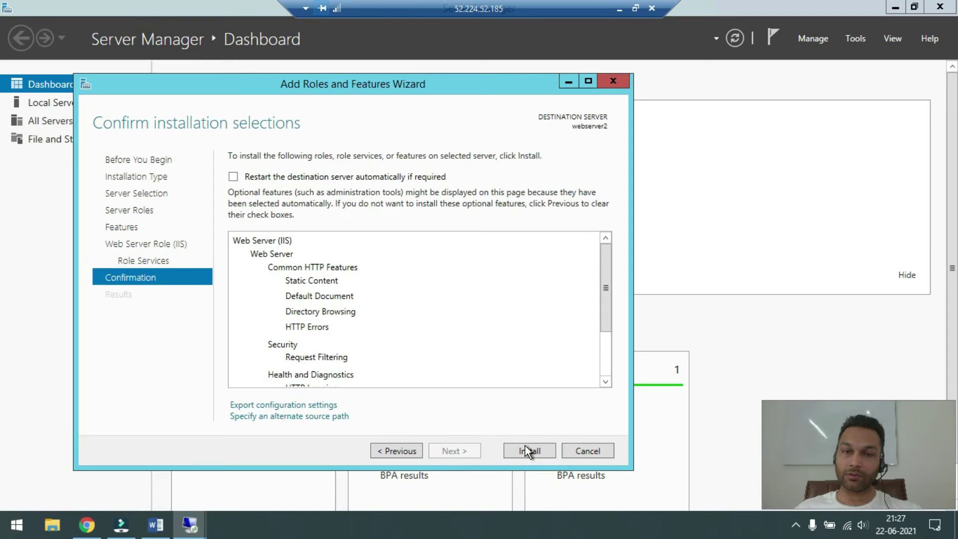
click(529, 450)
click(619, 9)
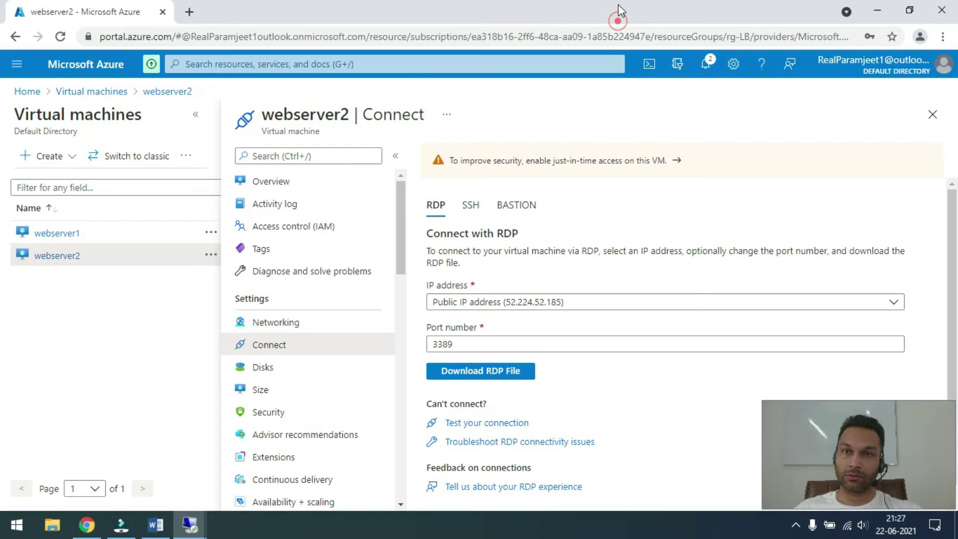
- Close webserver1's completed IIS installation wizard and restore the session from full screen to a window
mouse_move(190, 525)
click(154, 462)
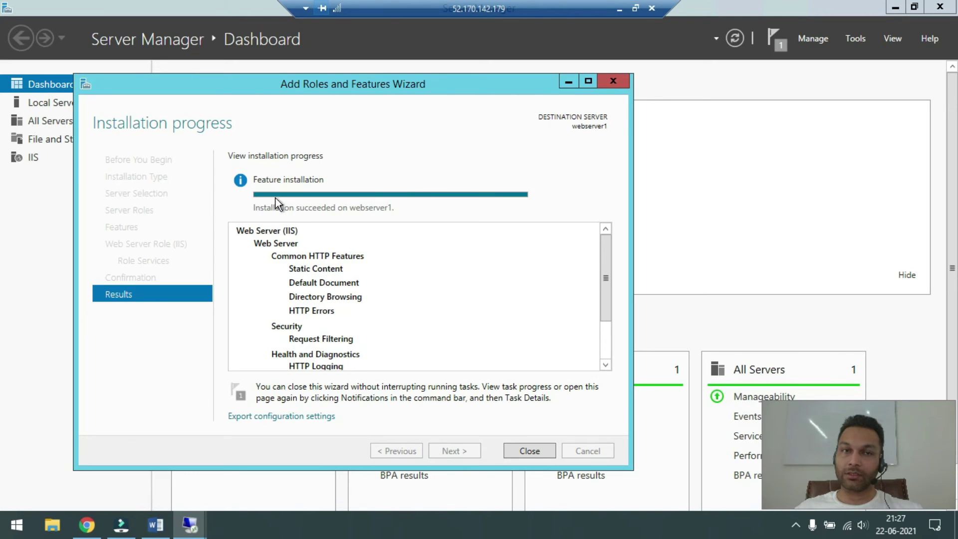
click(526, 453)
click(639, 42)
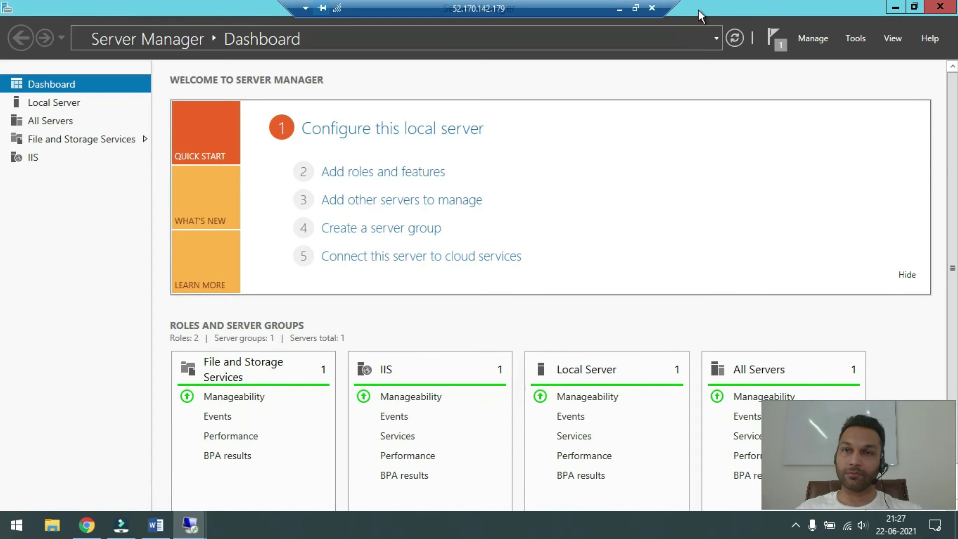
scroll(943, 229, down, 1)
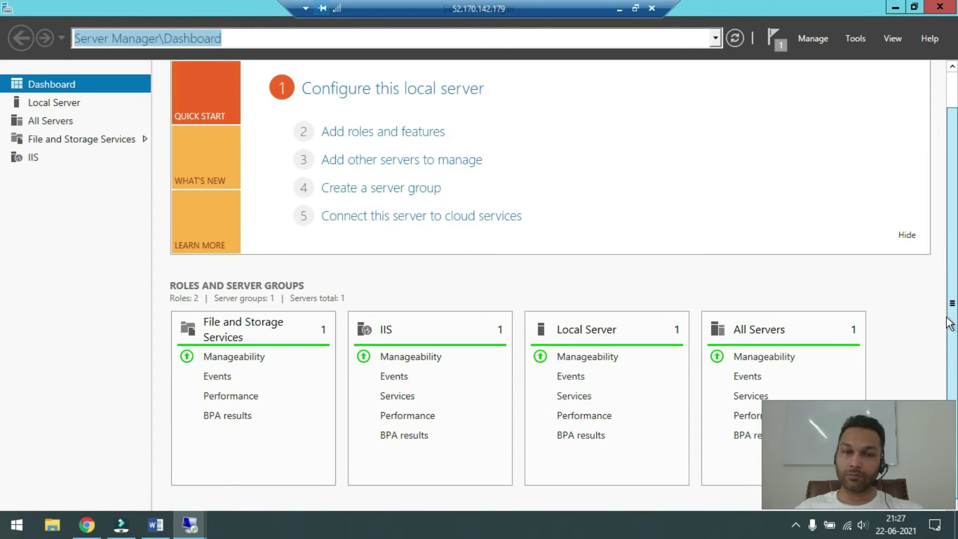
scroll(951, 115, up, 1)
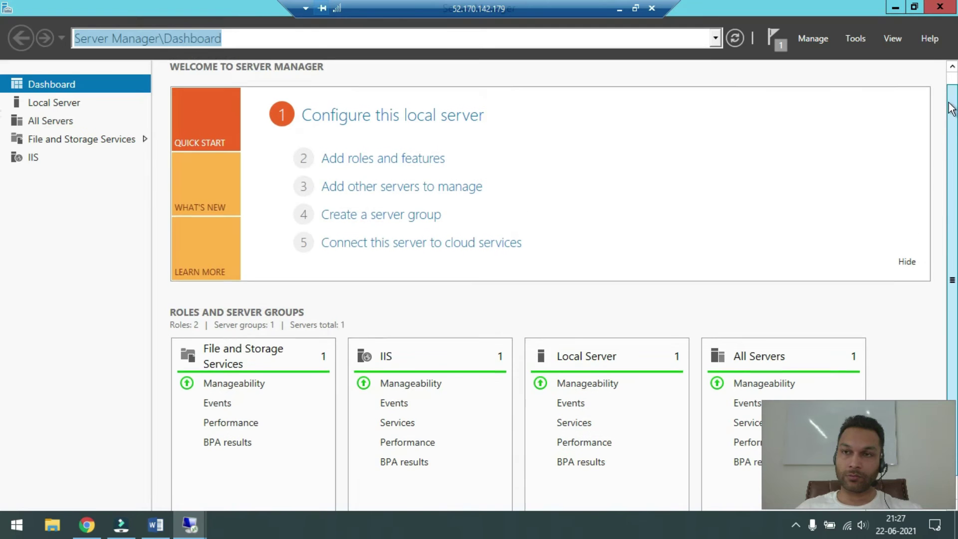
click(636, 9)
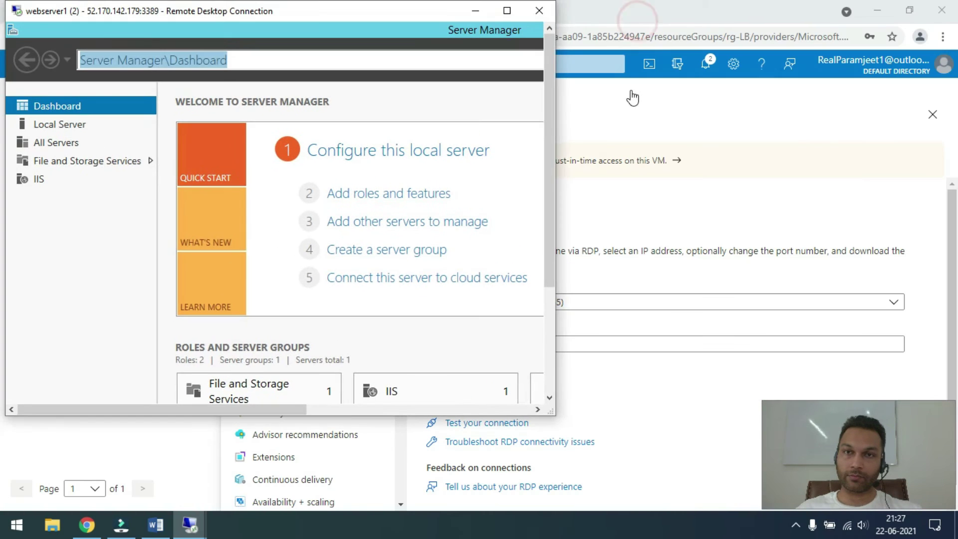
- Enlarge the webserver1 window and browse File Explorer to C:\inetpub\wwwroot
drag(554, 413, 947, 495)
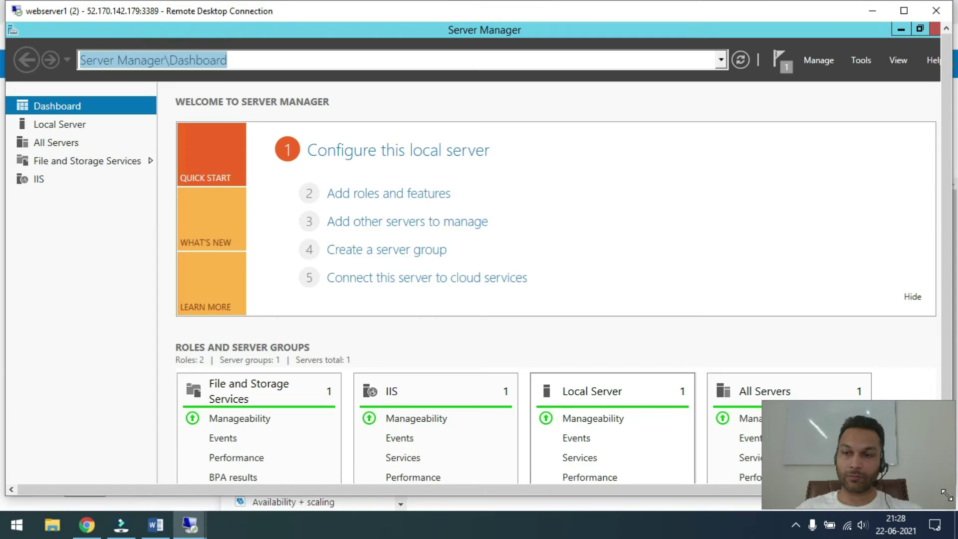
click(945, 343)
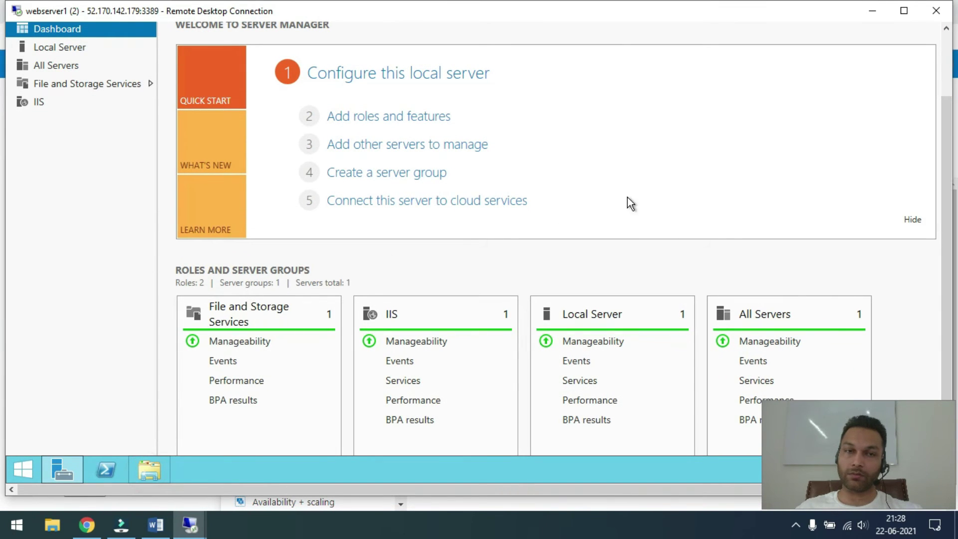
click(946, 64)
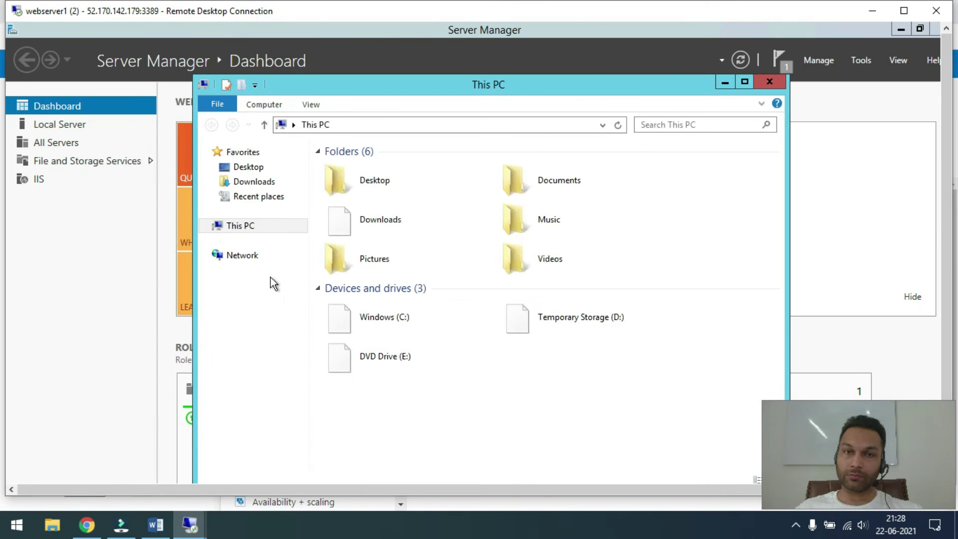
double_click(361, 325)
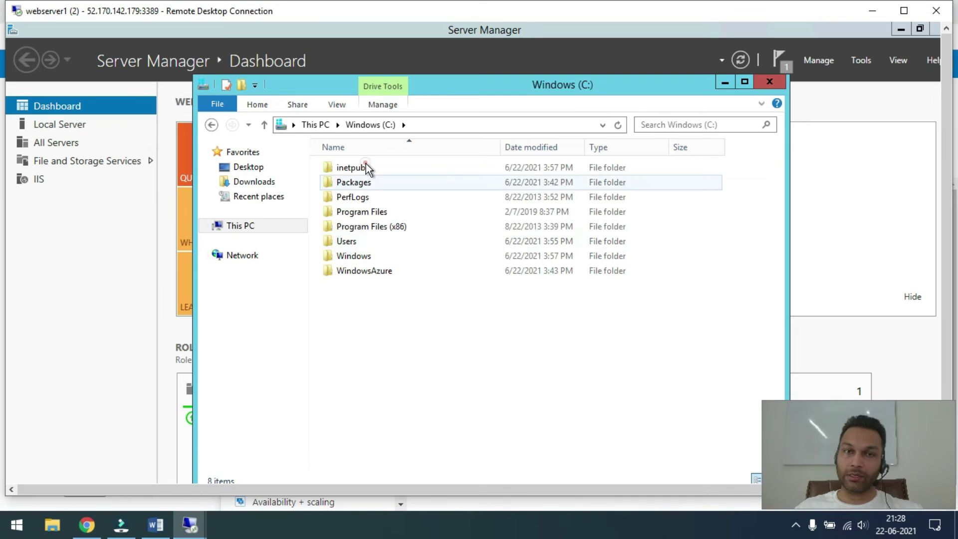
double_click(366, 165)
double_click(364, 228)
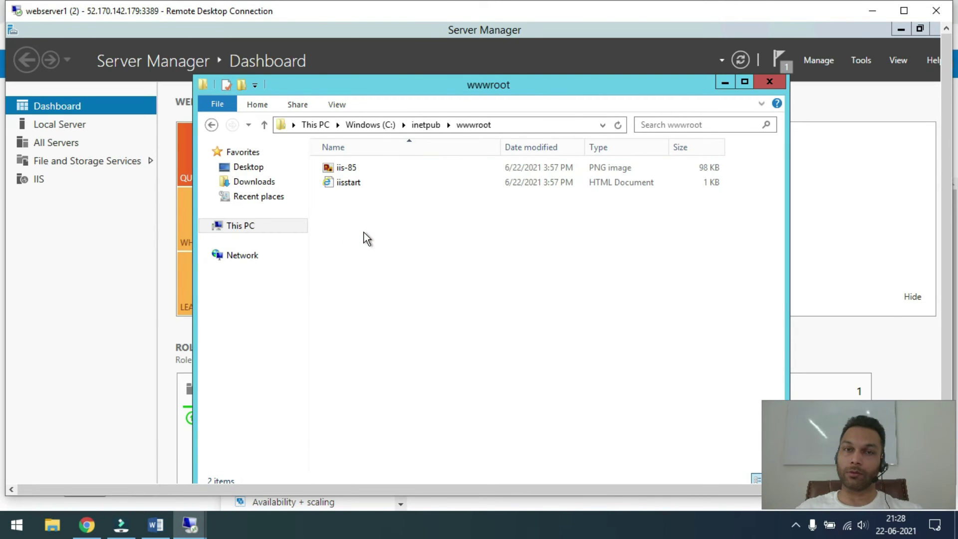
- Permanently delete the two default IIS files from wwwroot
click(245, 228)
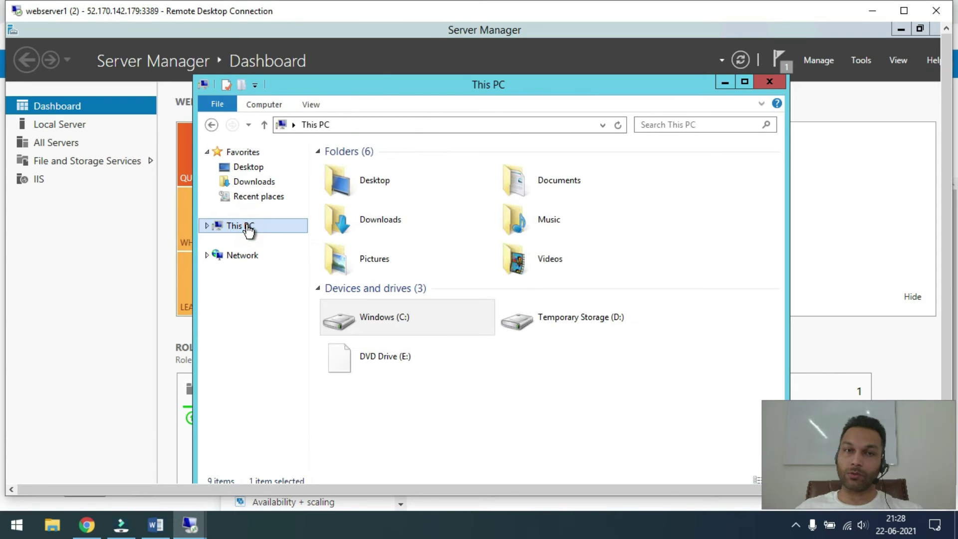
double_click(414, 324)
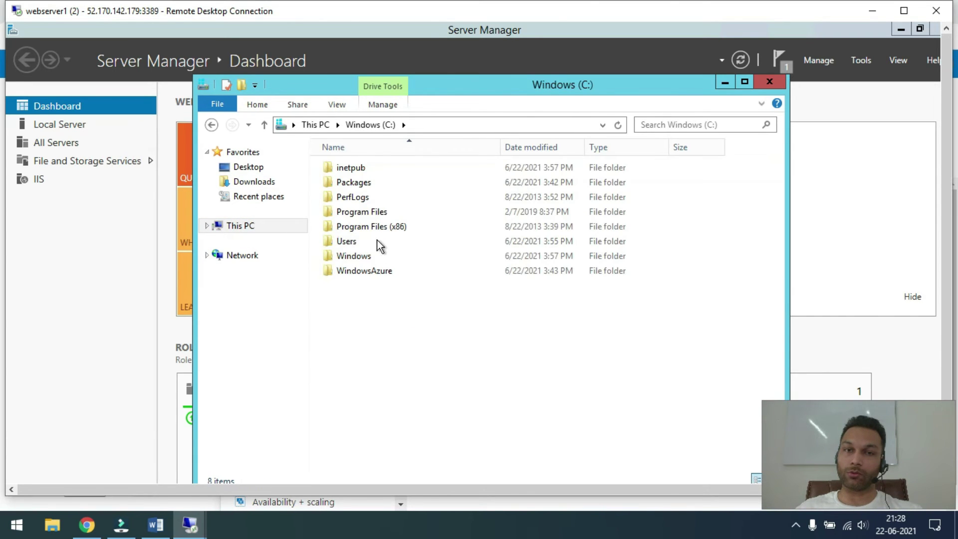
double_click(359, 170)
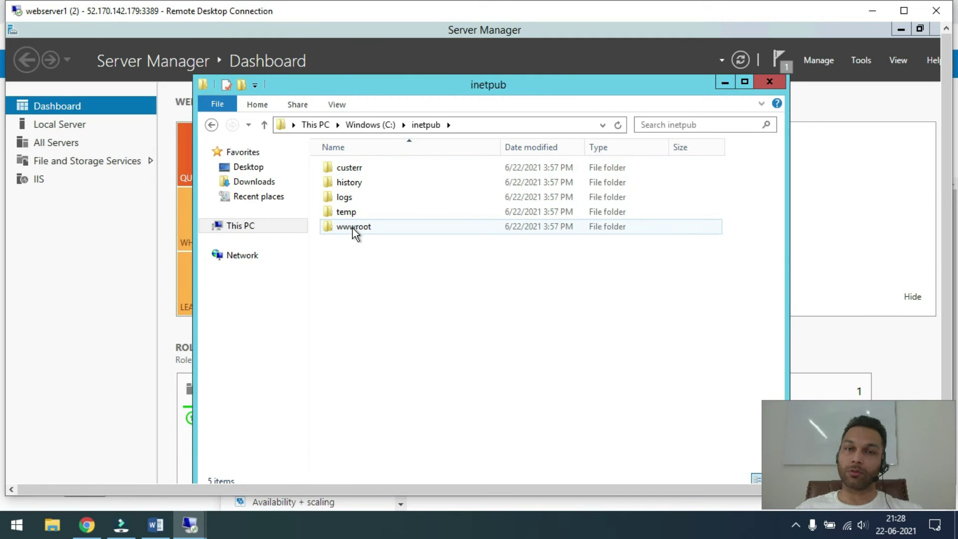
double_click(352, 227)
drag(366, 212, 323, 154)
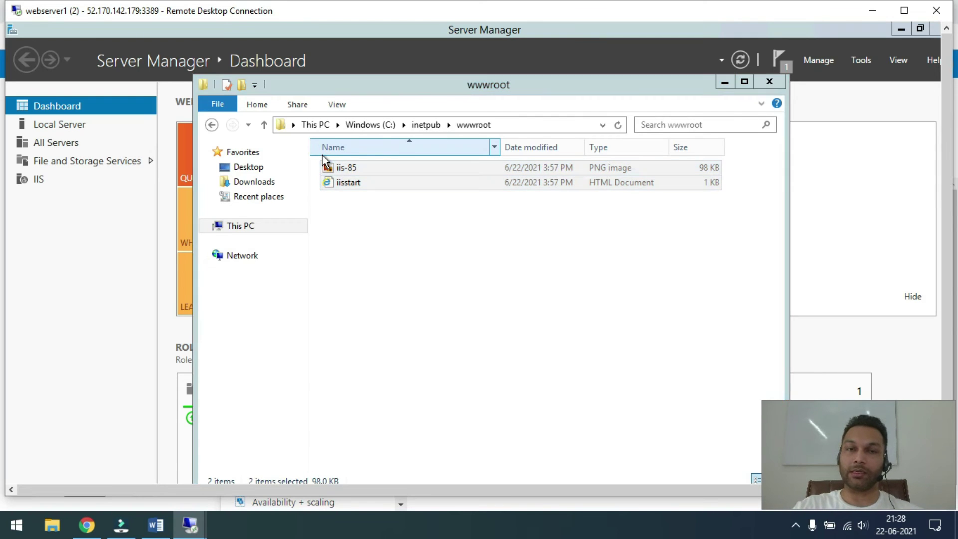
key(shift+Delete)
key(Return)
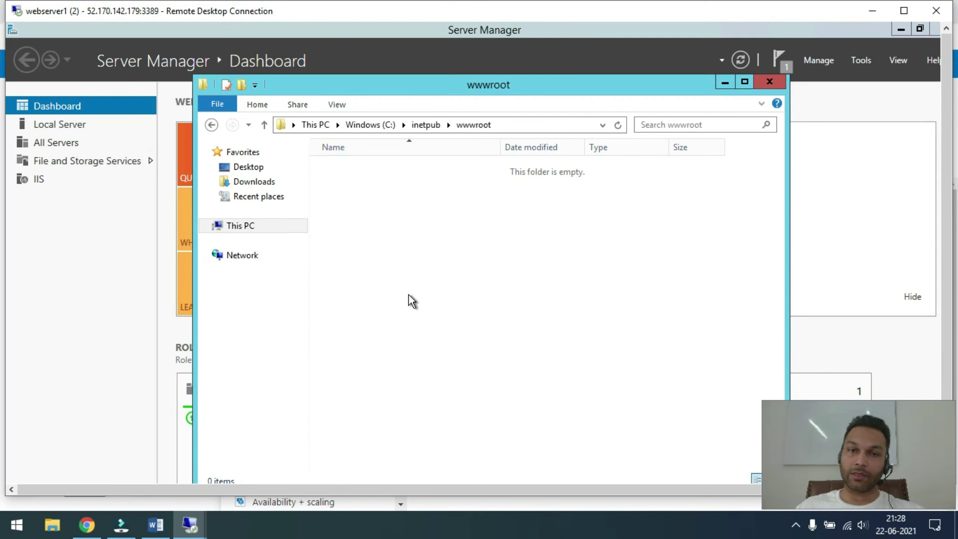
- Create a New Text Document in wwwroot and open it
right_click(409, 294)
mouse_move(526, 435)
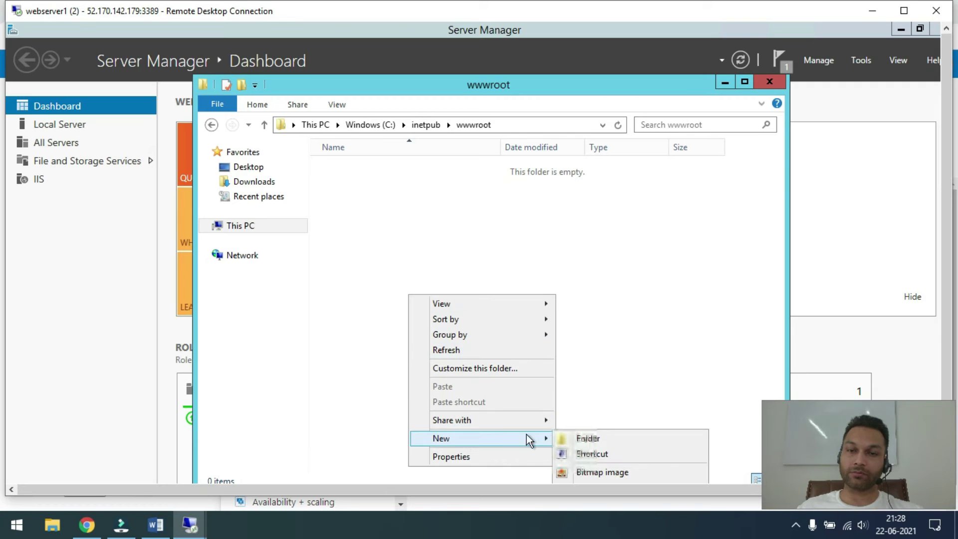
click(562, 231)
right_click(364, 199)
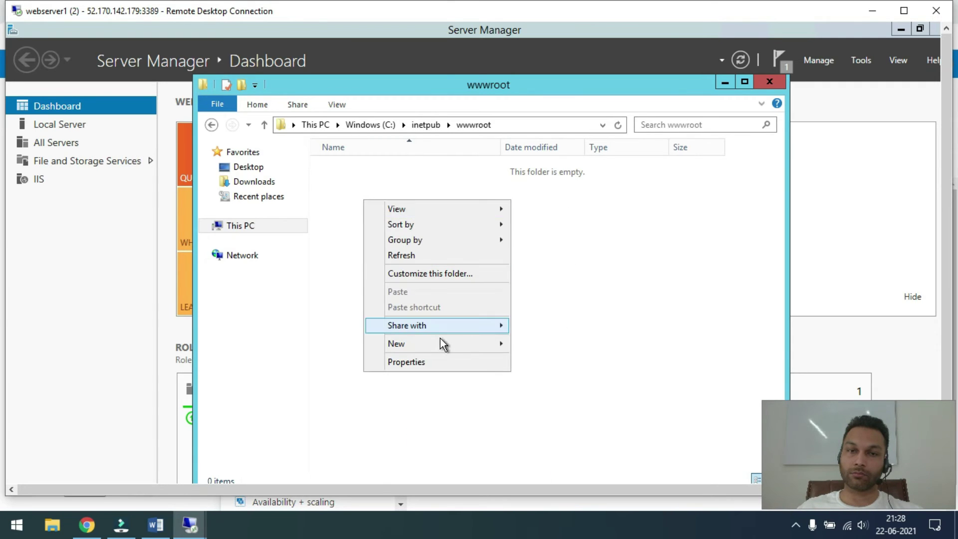
mouse_move(443, 344)
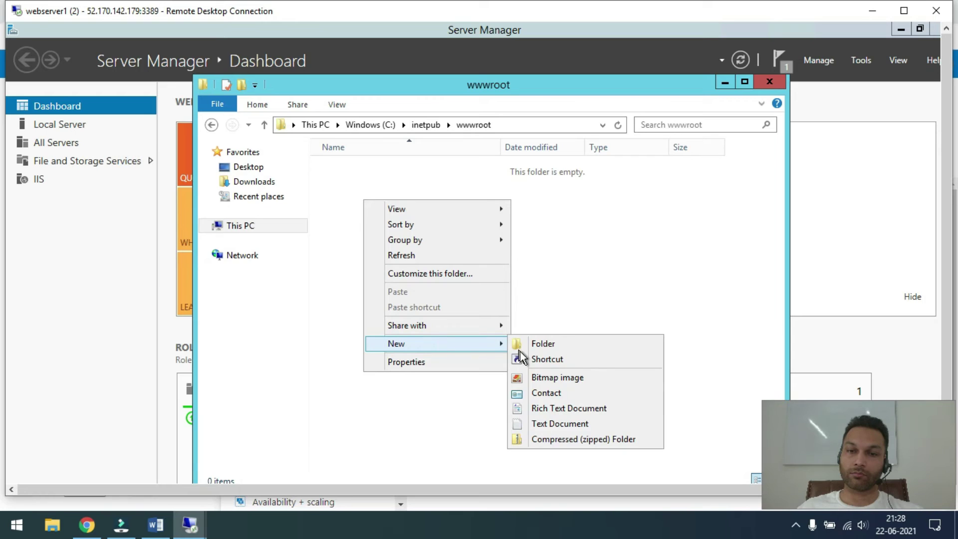
click(535, 424)
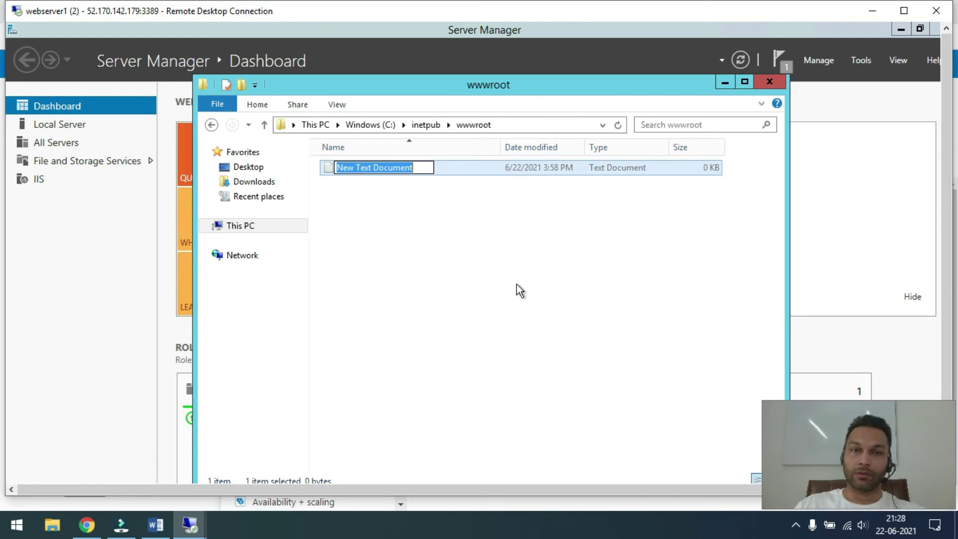
key(Return)
key(Return)
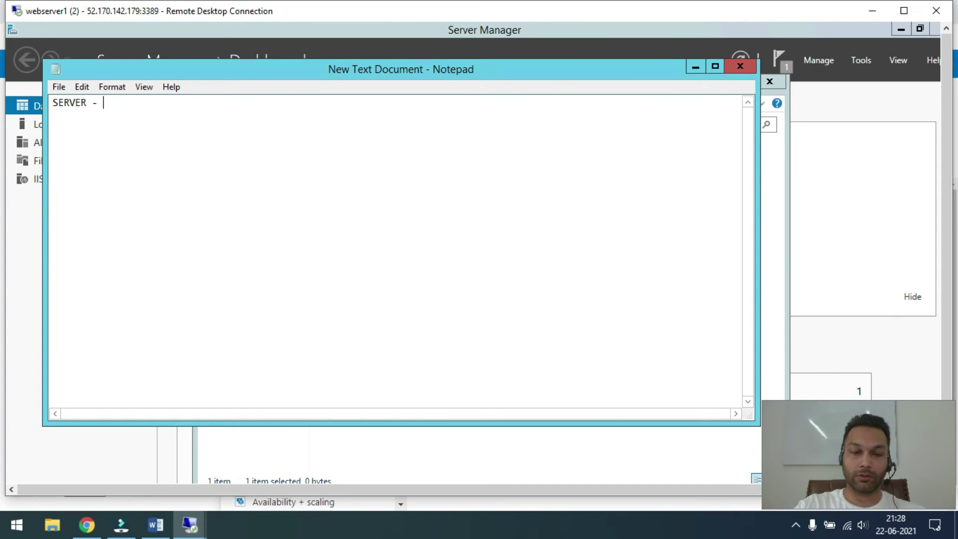
- Save the Notepad text as index.html in wwwroot and close Notepad
click(58, 86)
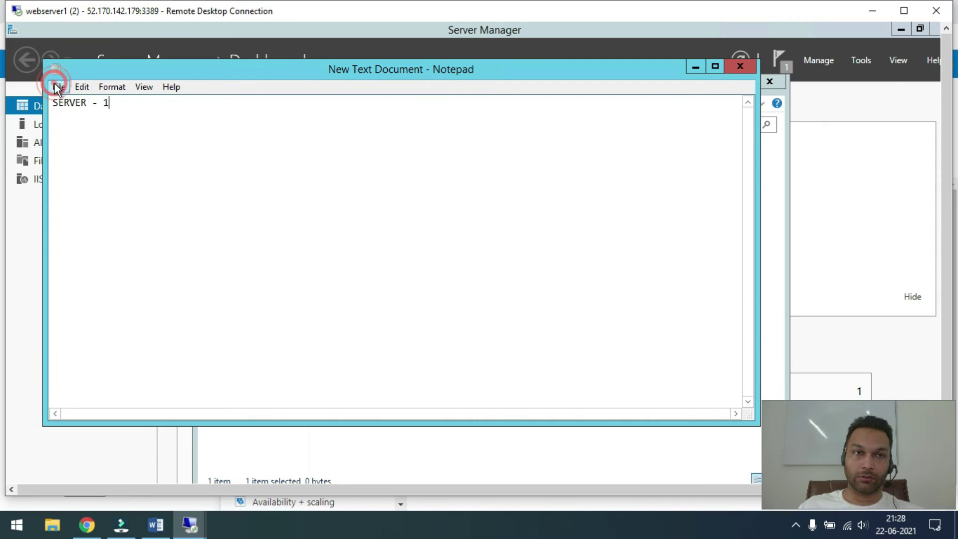
click(86, 149)
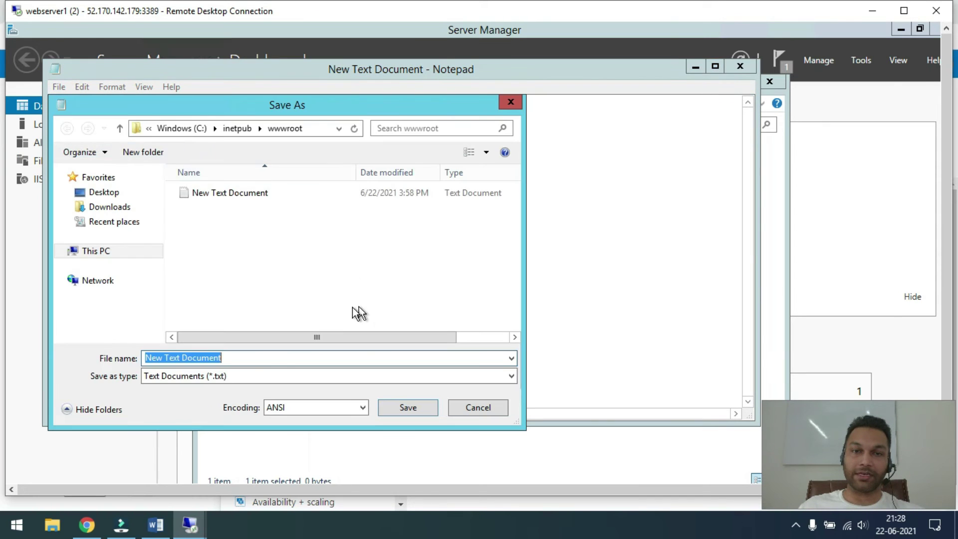
text(NI)
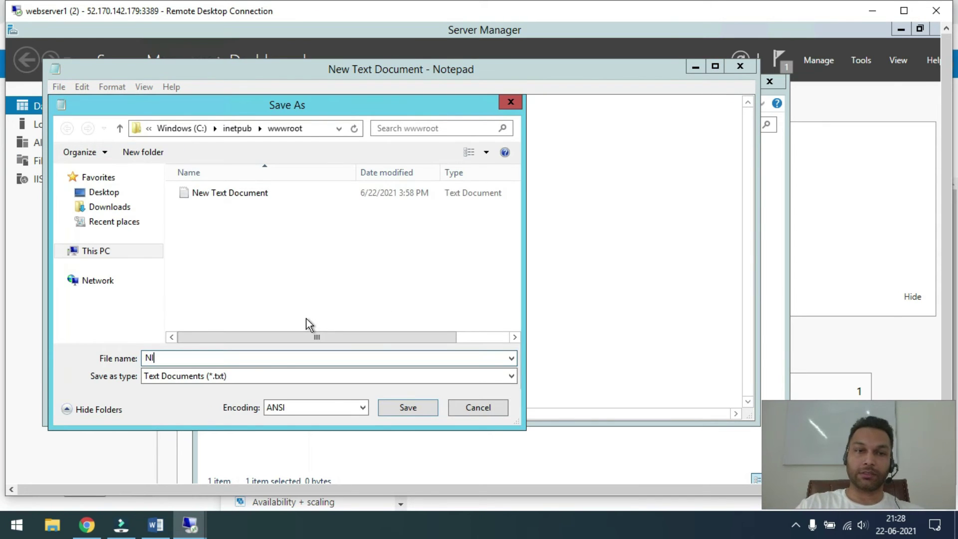
key(BackSpace)
key(BackSpace)
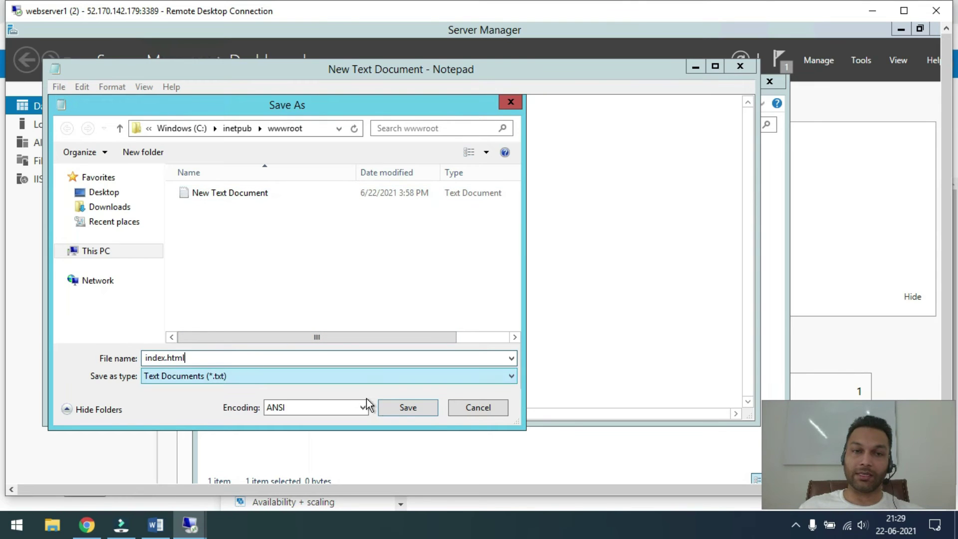
click(399, 406)
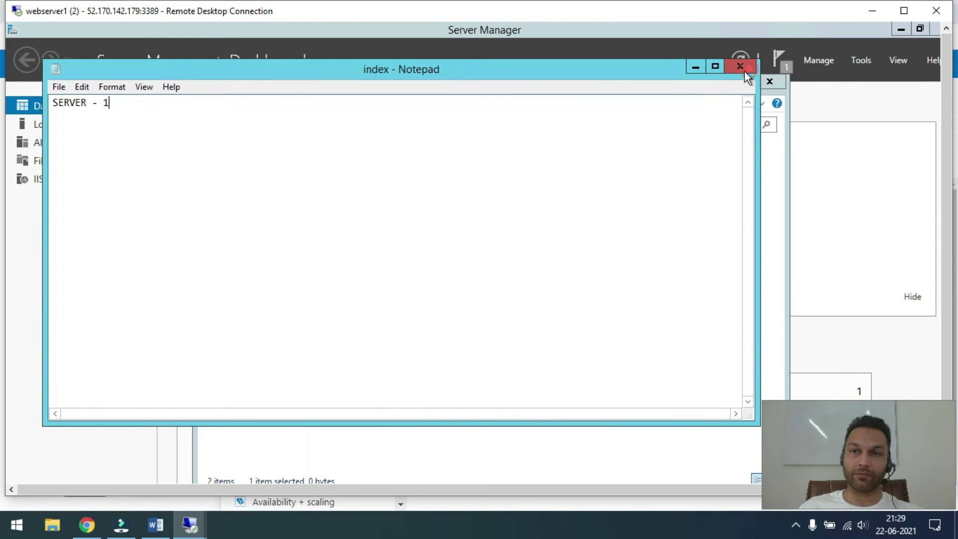
click(741, 67)
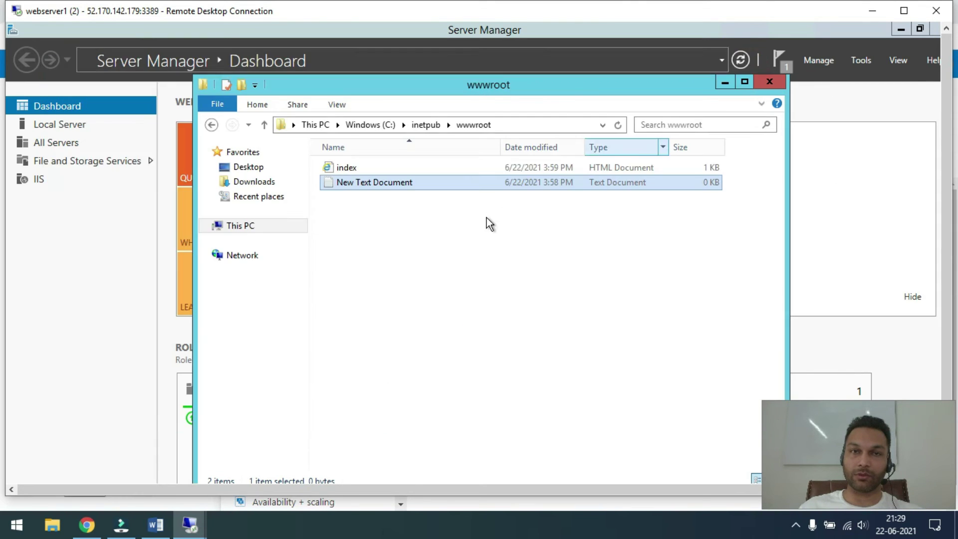
- Permanently delete the leftover blank text file, then bring up webserver2's session
click(355, 170)
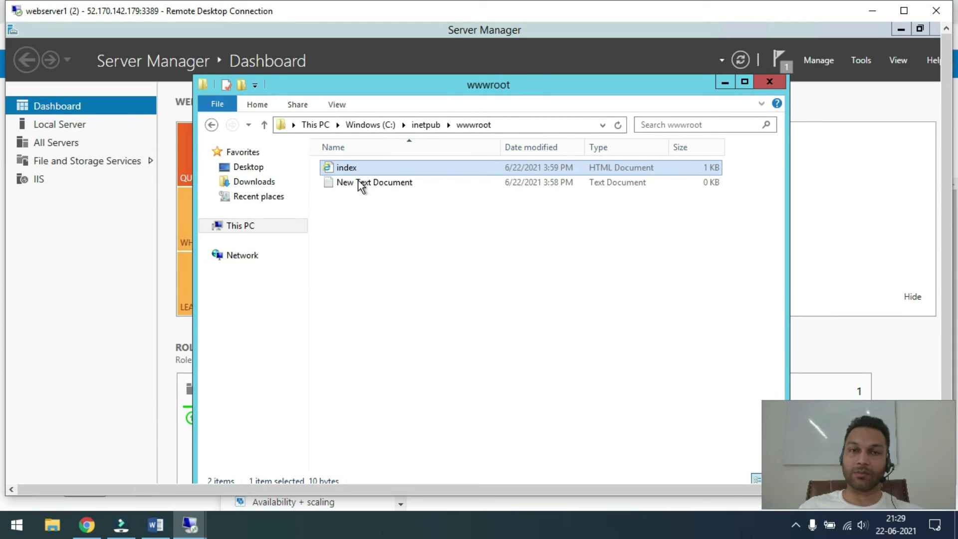
click(363, 184)
key(shift+Delete)
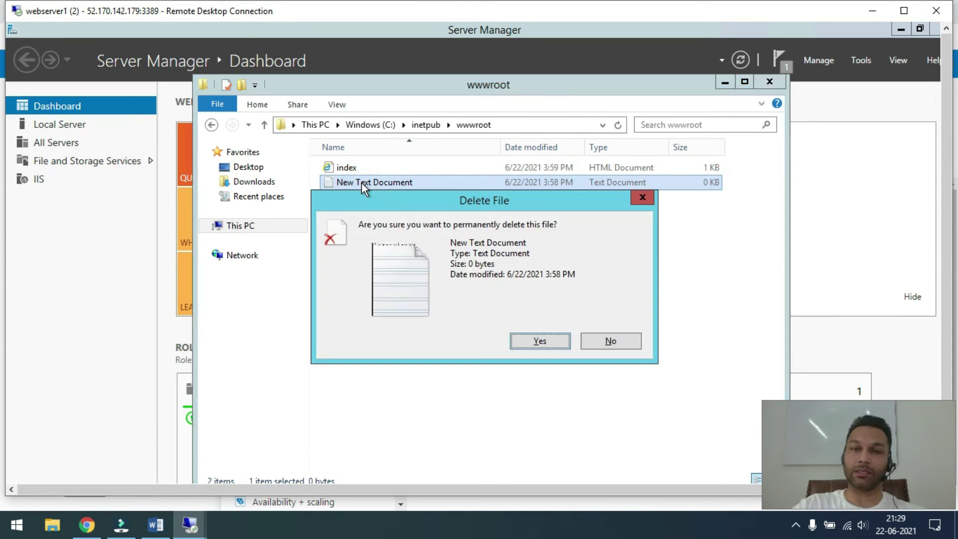
key(Return)
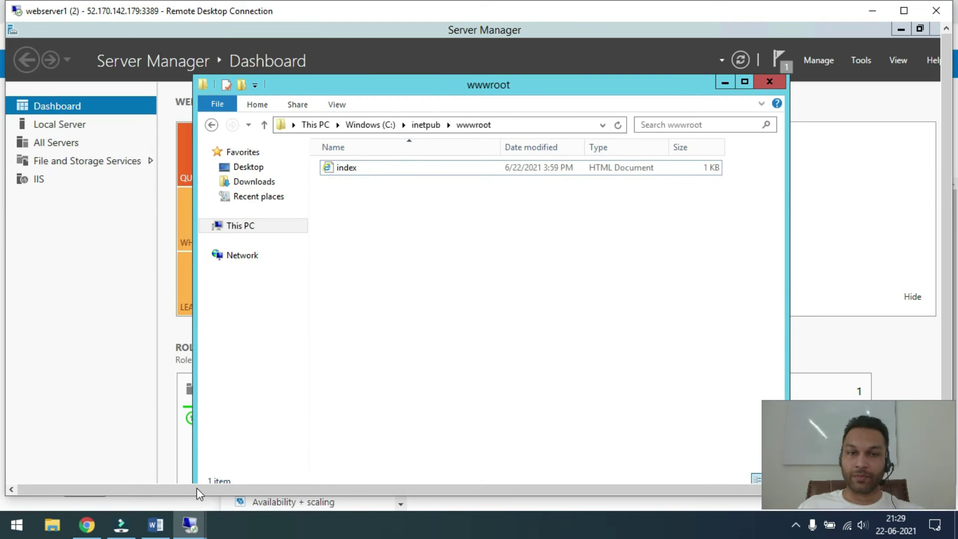
mouse_move(190, 524)
click(275, 485)
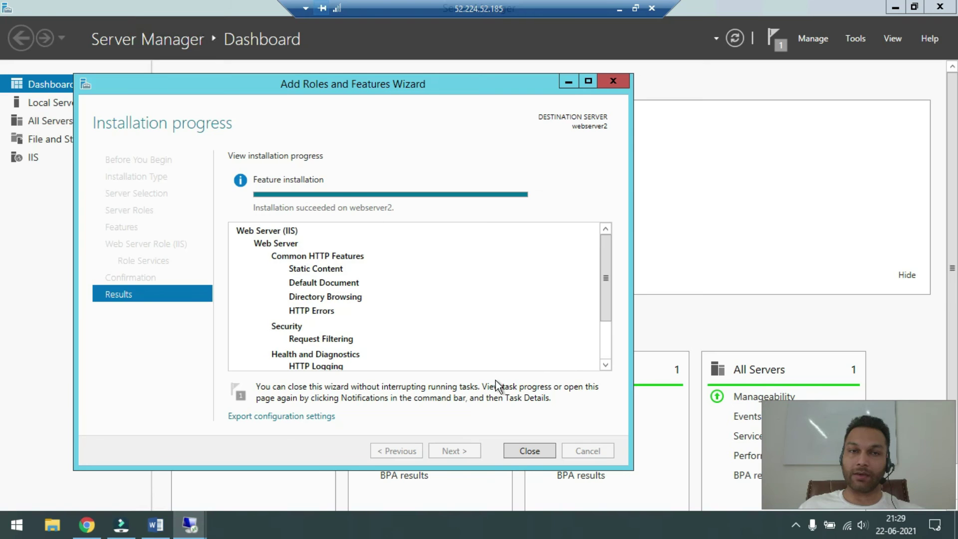
- Close webserver2's finished roles wizard and resize its session into a large window
click(530, 453)
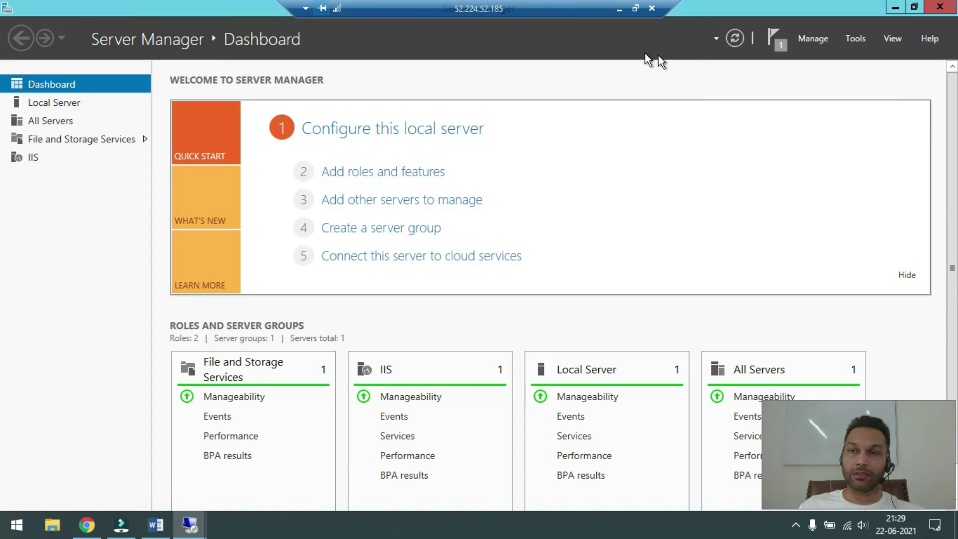
click(637, 8)
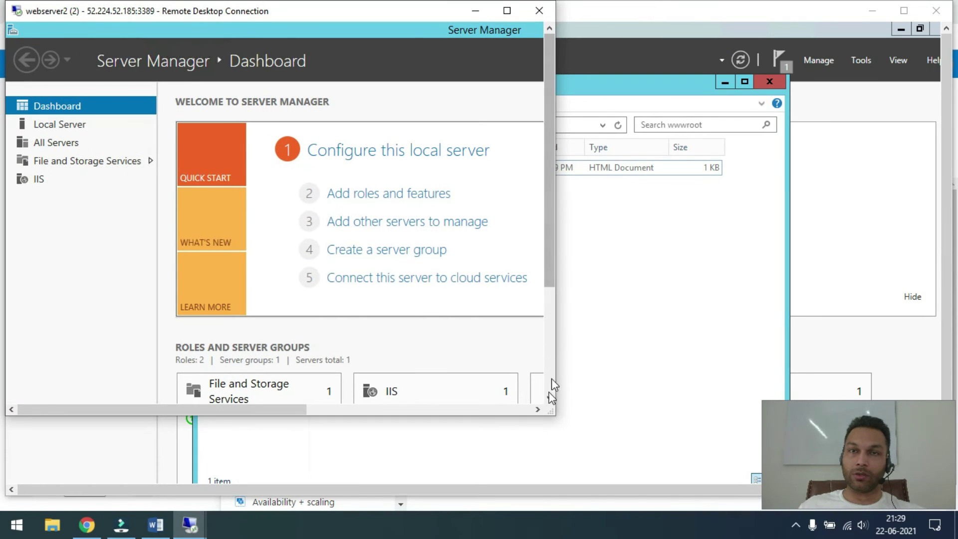
drag(548, 405, 952, 488)
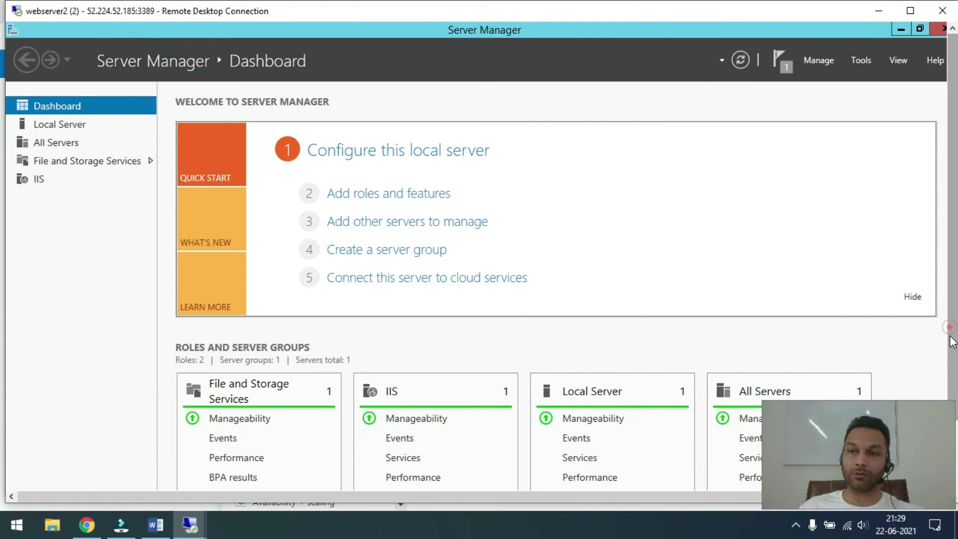
drag(952, 331, 938, 396)
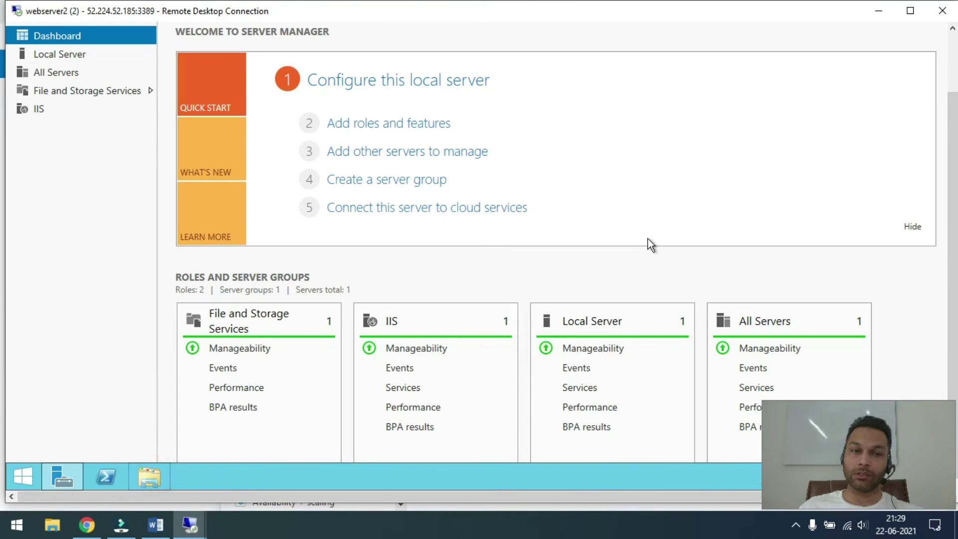
- Browse to C:\inetpub\wwwroot on webserver2 and delete iis-85 and iisstart
click(149, 477)
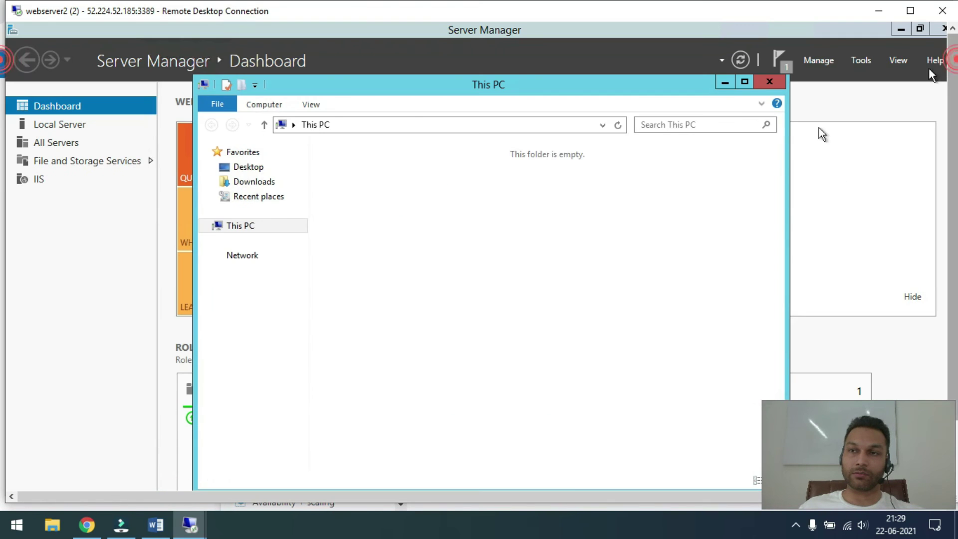
double_click(398, 311)
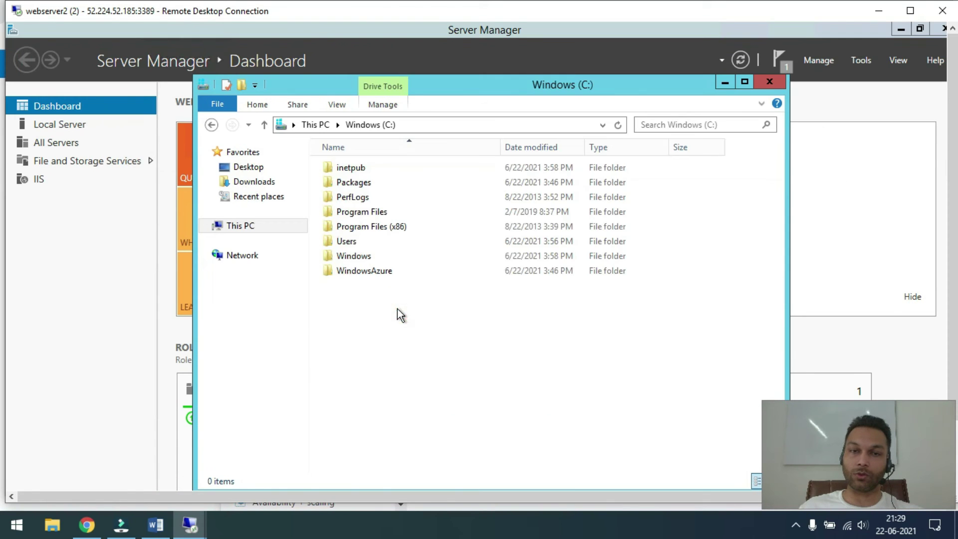
double_click(357, 169)
double_click(356, 227)
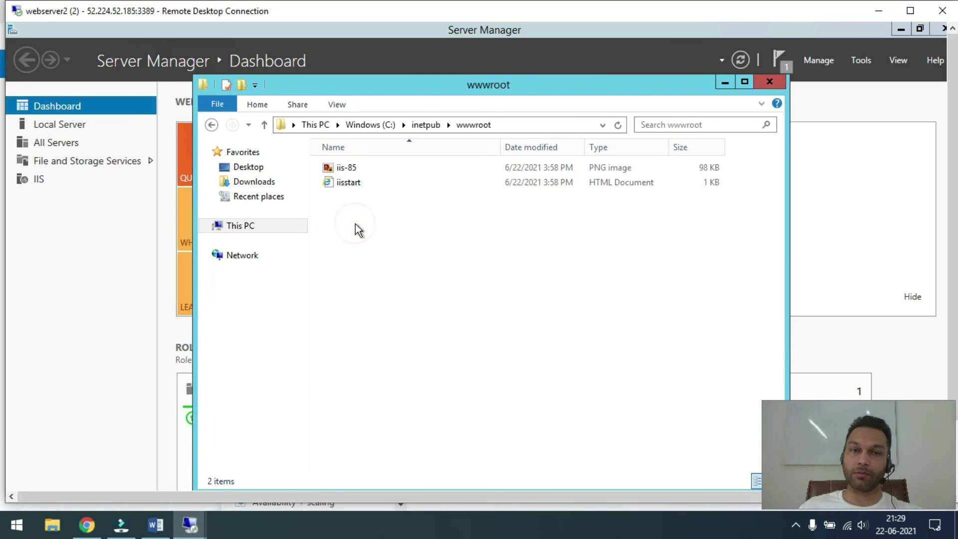
drag(349, 215, 343, 161)
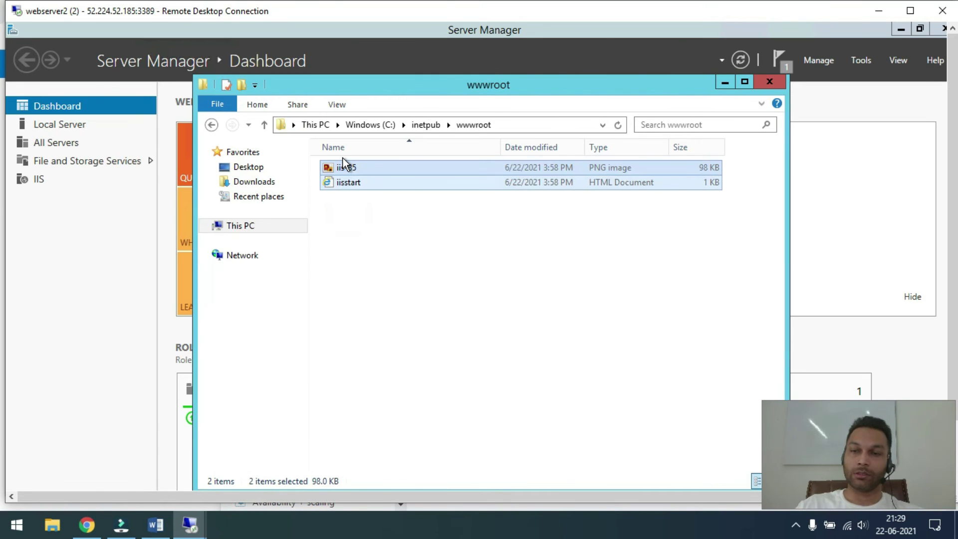
key(Delete)
right_click(355, 232)
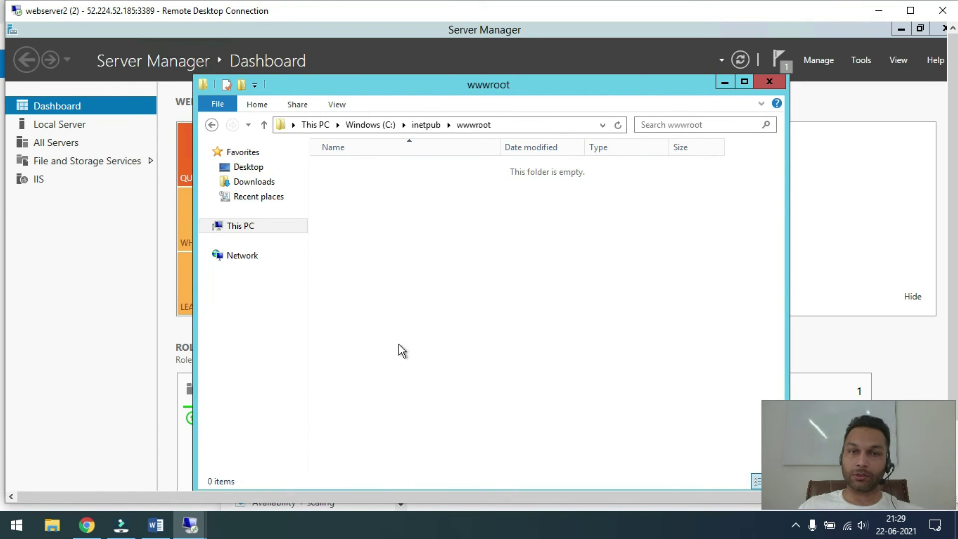
- Create a new text document in wwwroot and type 'SERVER - 2' into it
mouse_move(417, 376)
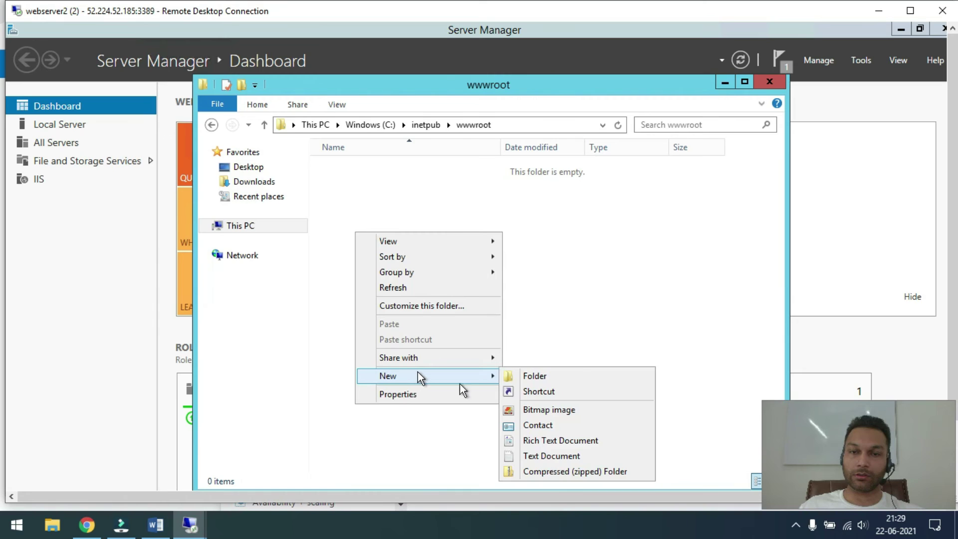
click(549, 458)
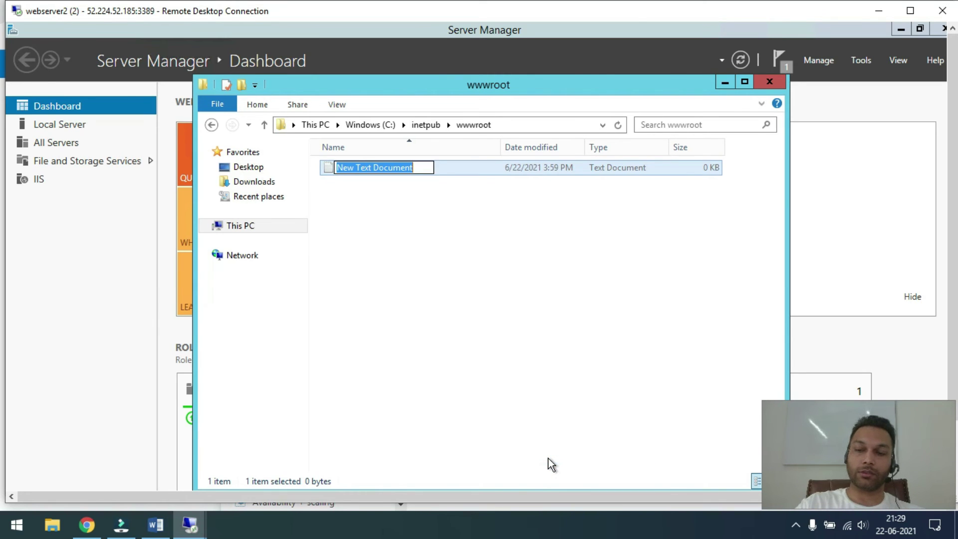
key(Return)
key(Return)
text(SE)
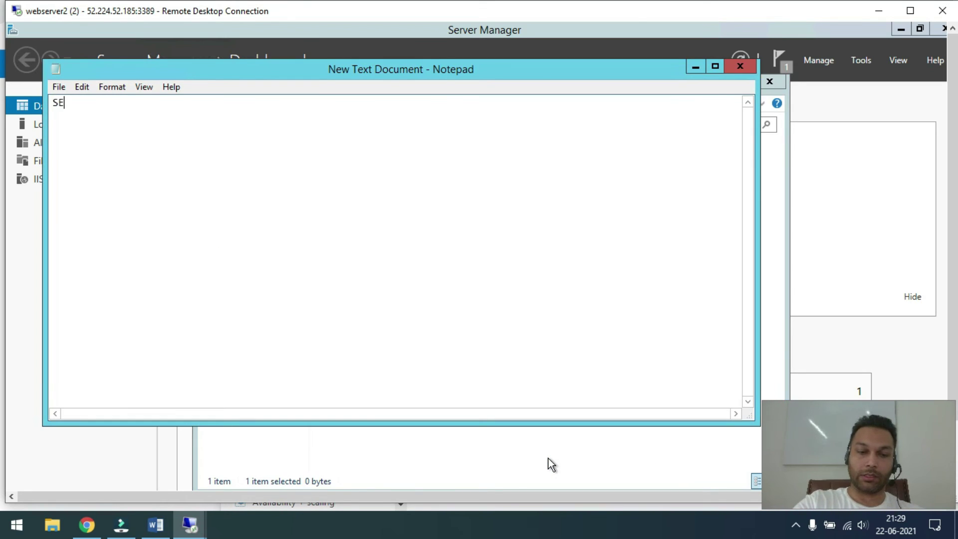
text(RVER )
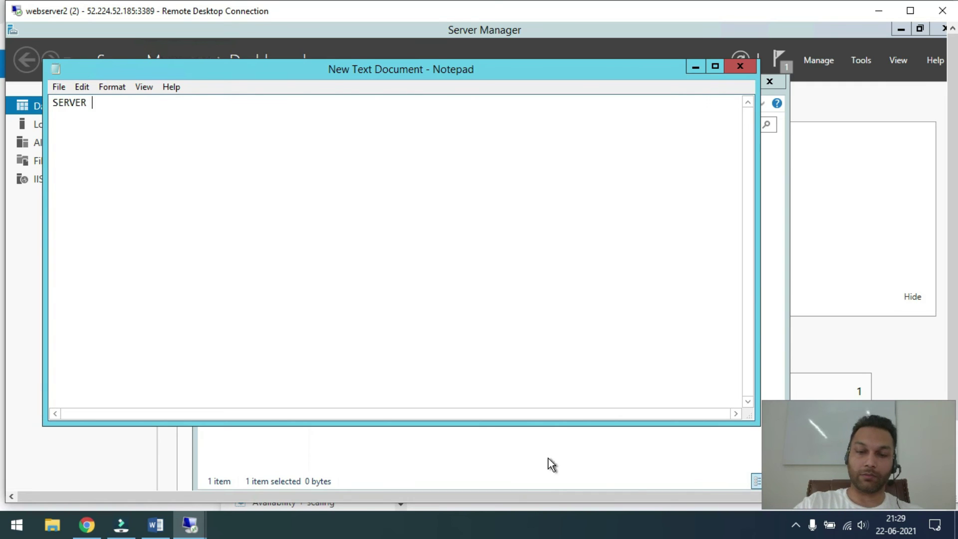
text(- 2)
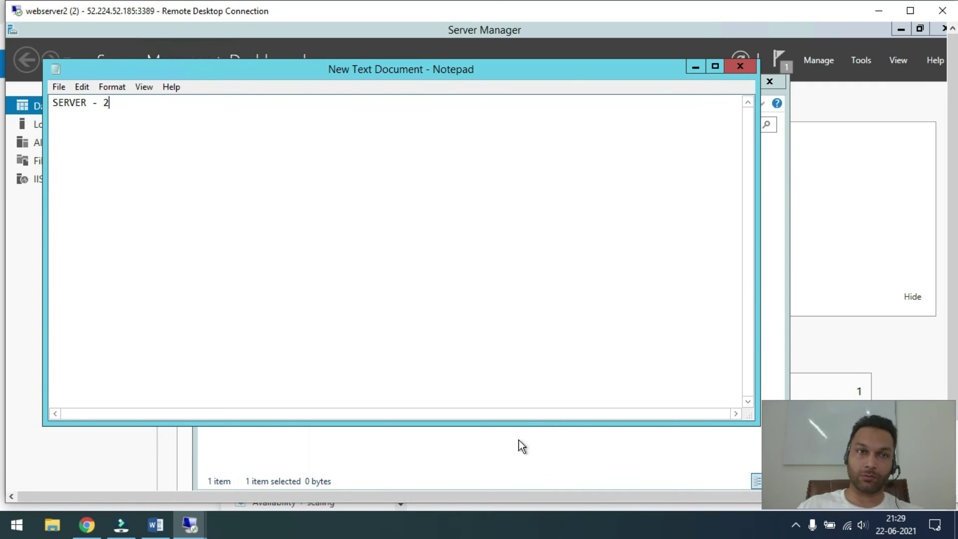
- Save the text as index.html in wwwroot, correcting the mistyped file name
click(60, 87)
click(77, 150)
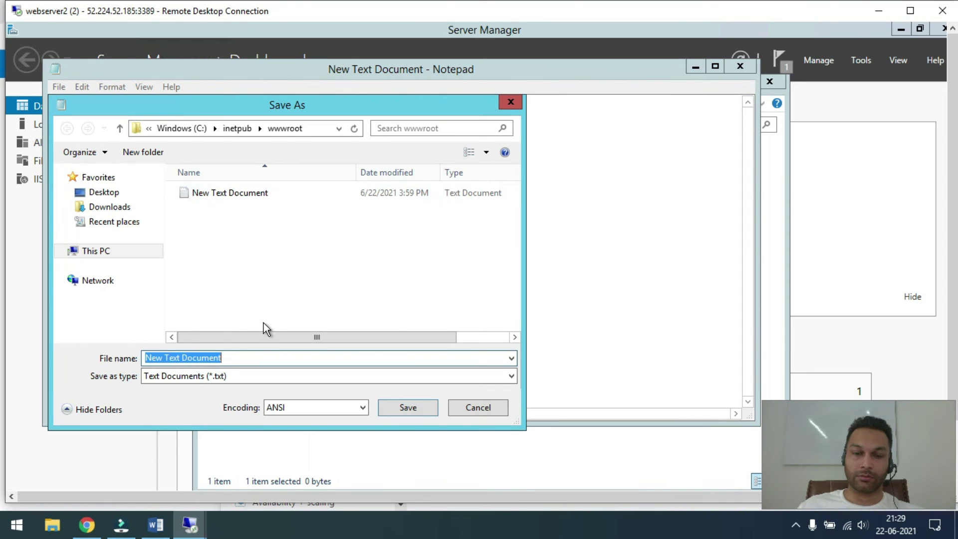
text(index.htrml)
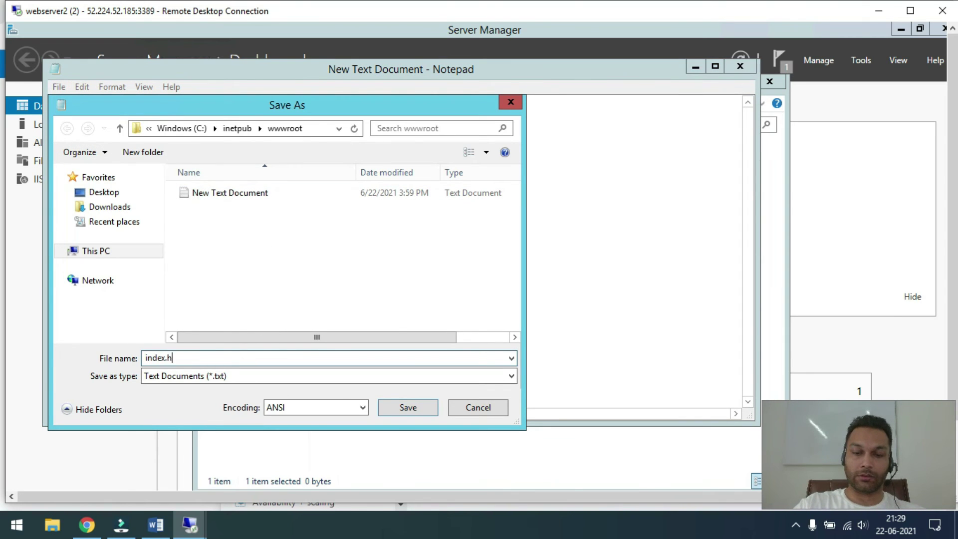
key(BackSpace)
key(BackSpace)
key(BackSpace)
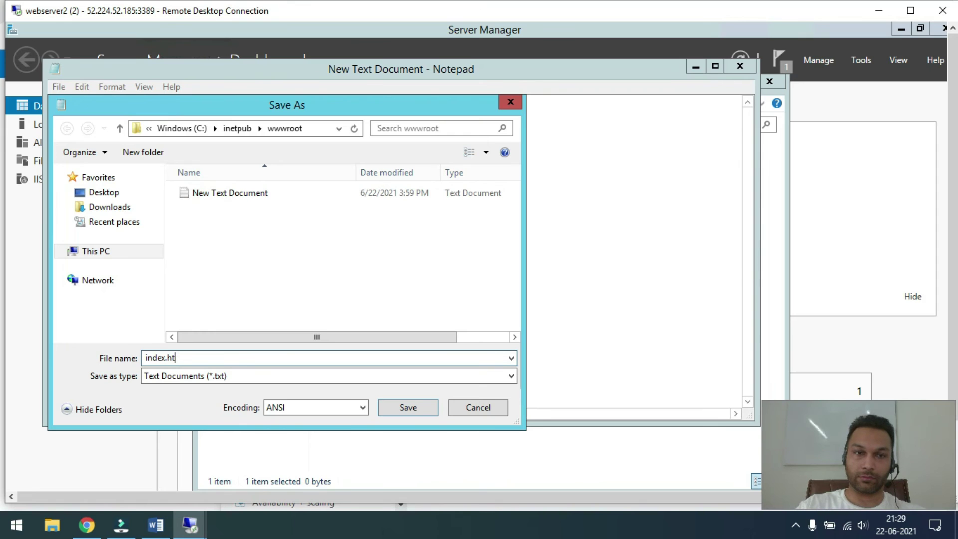
text(ml)
key(Return)
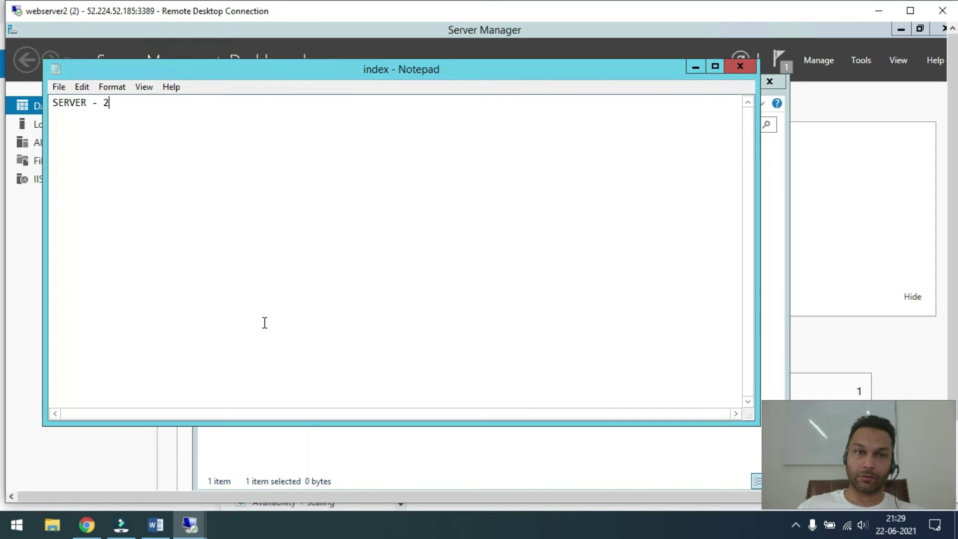
- Close Notepad, delete the leftover New Text Document, and close the webserver2 session
click(740, 67)
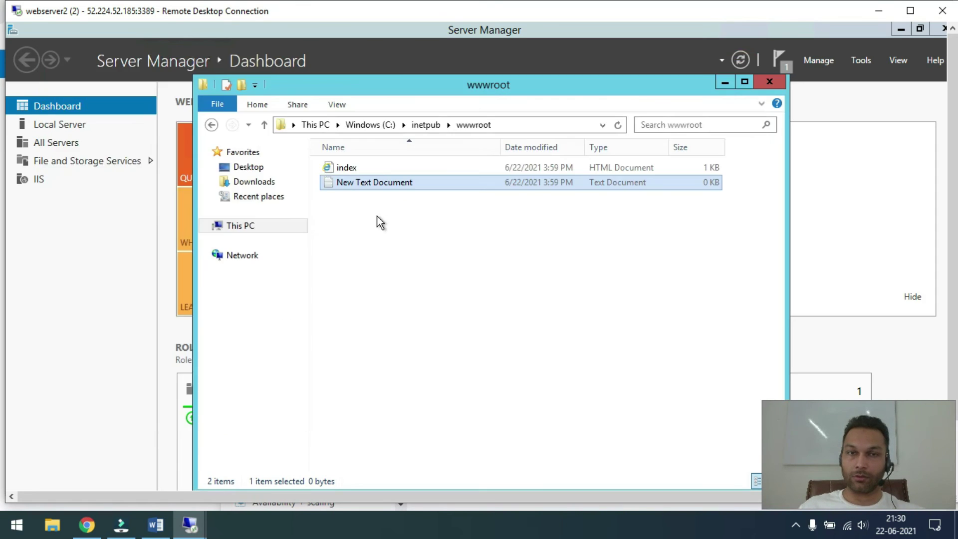
key(Delete)
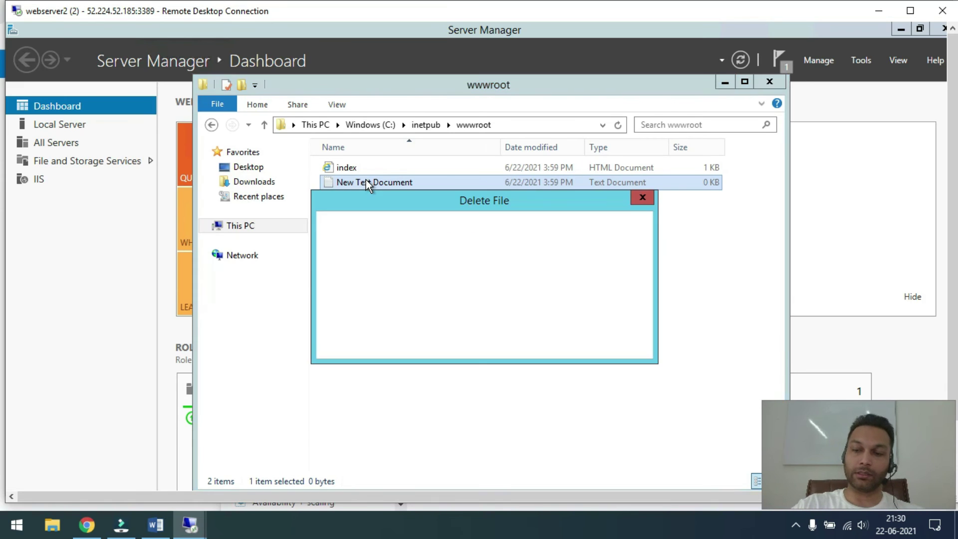
key(Return)
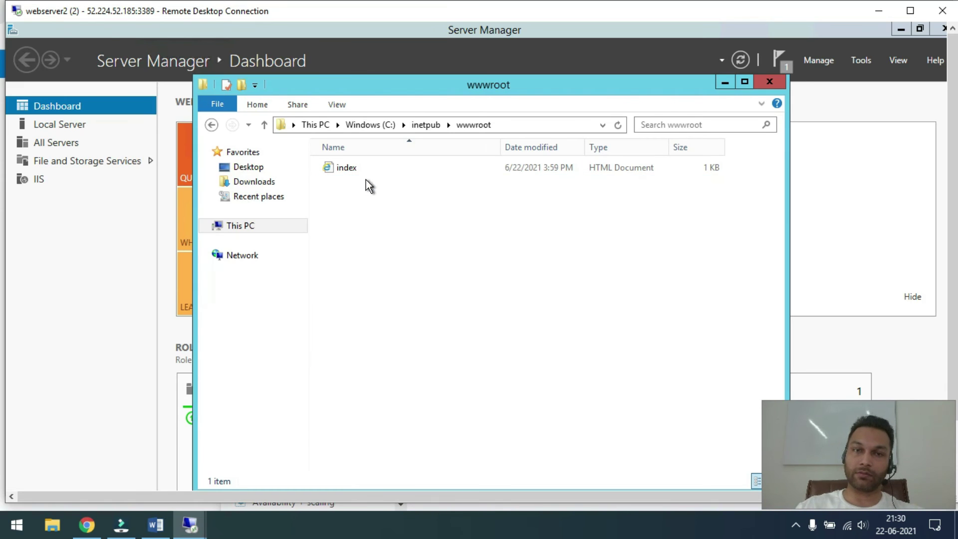
click(945, 10)
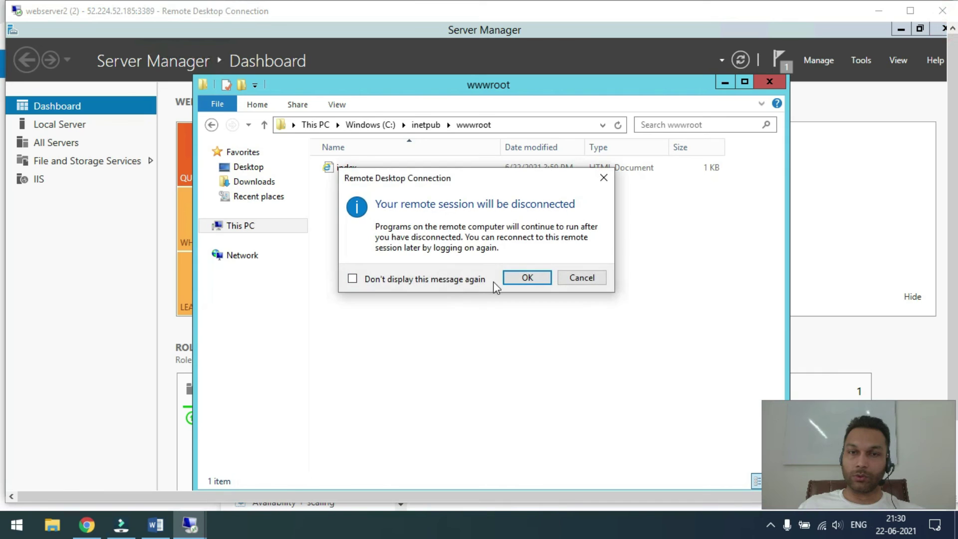
- Confirm disconnecting webserver2, then close and disconnect the webserver1 remote session
click(519, 280)
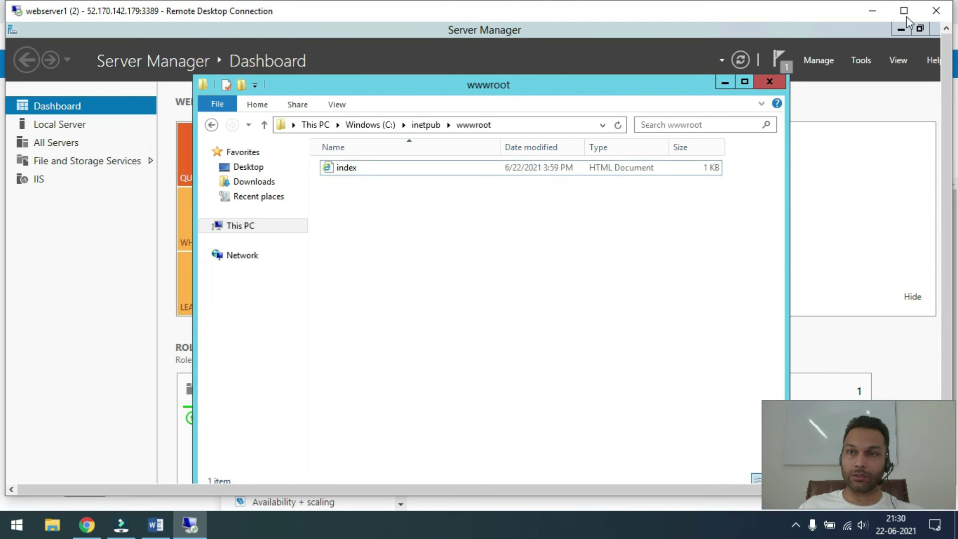
click(936, 15)
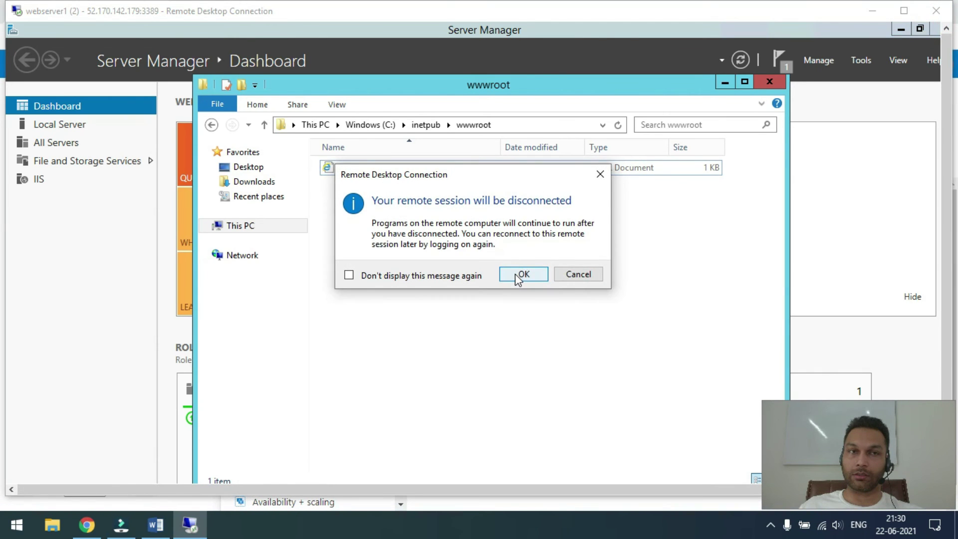
click(519, 276)
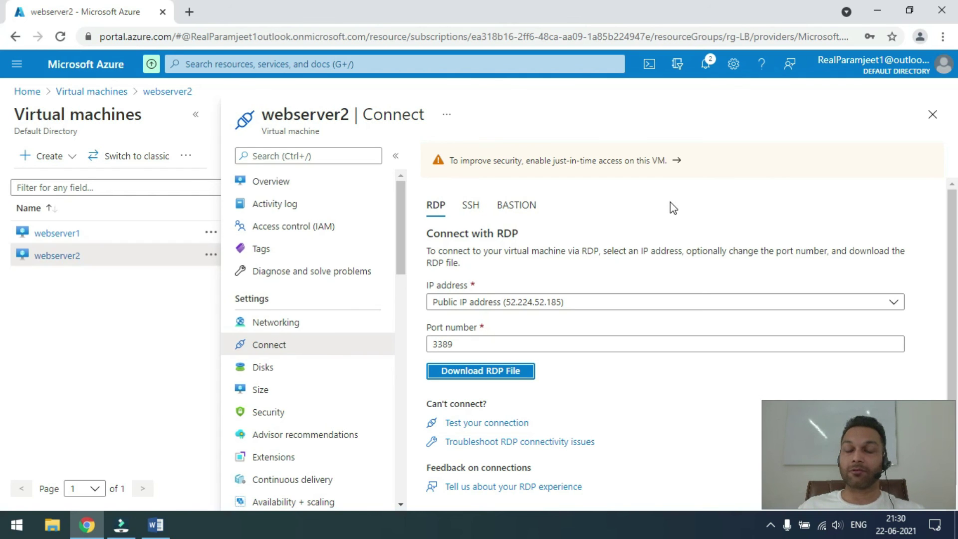
- Open the myLB load balancer from Load balancers and copy its public IP 137.135.89.200
click(416, 64)
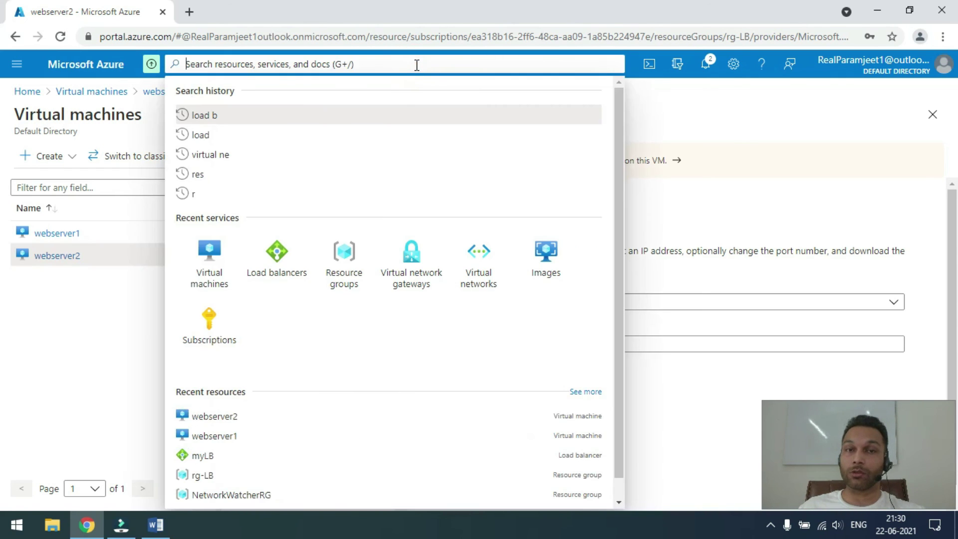
click(277, 254)
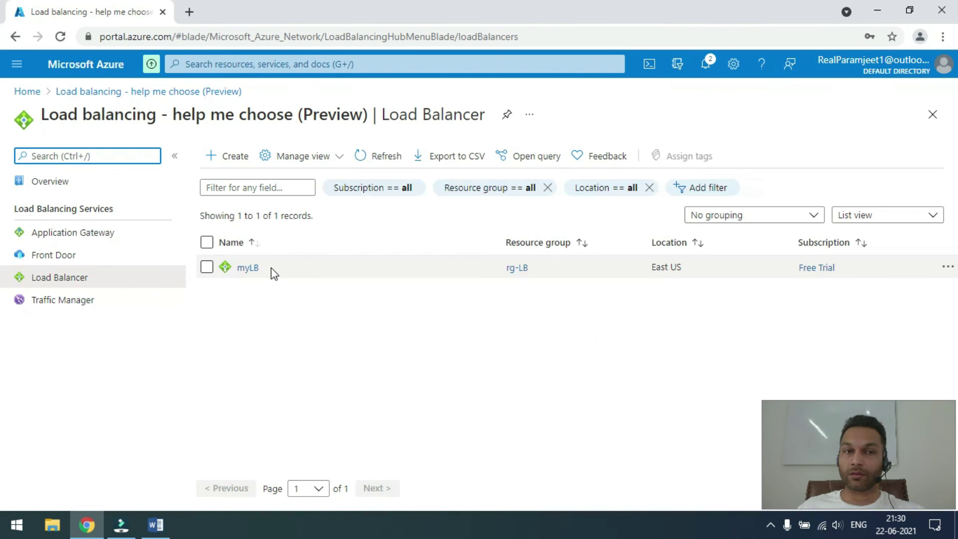
click(249, 268)
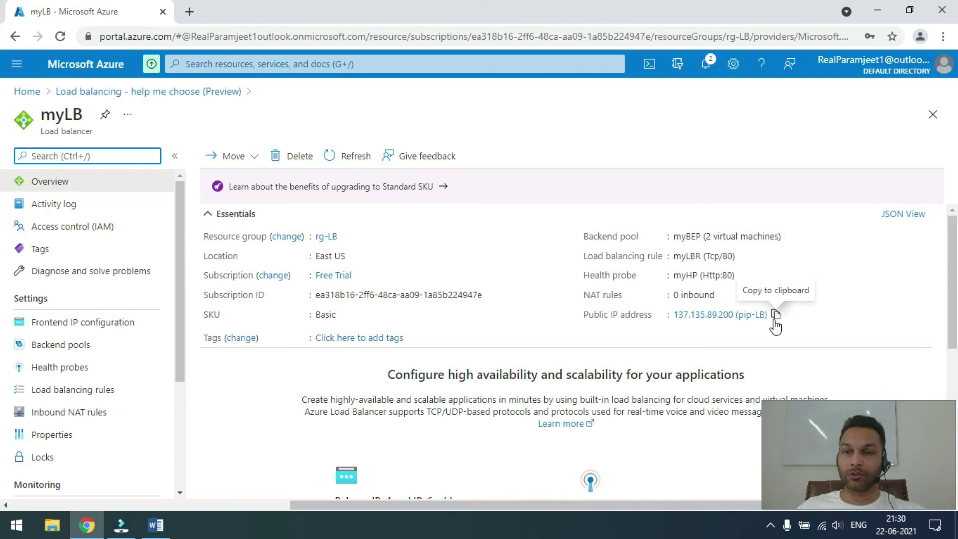
click(777, 316)
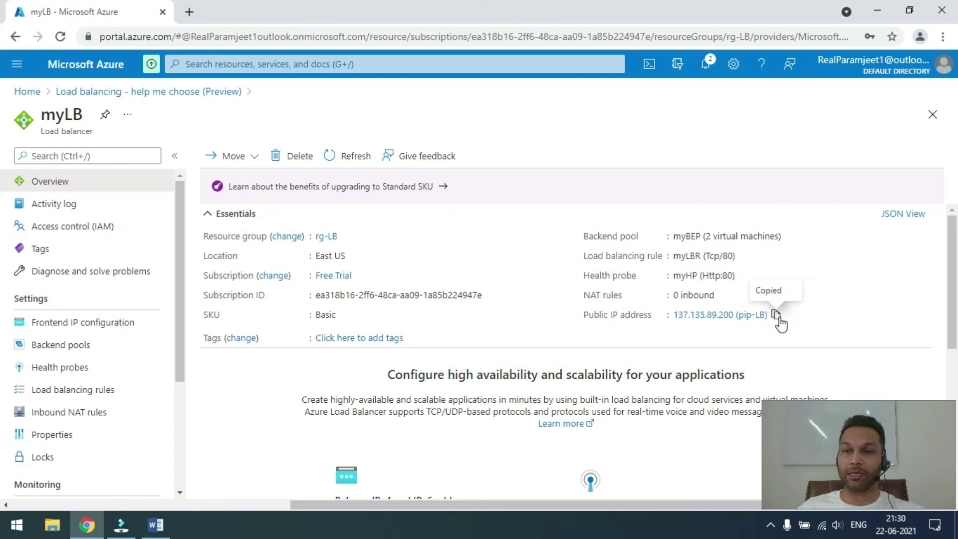
- Browse to 137.135.89.200 in a new tab to see SERVER - 1, then return to myLB
click(189, 11)
key(ctrl+v)
key(BackSpace)
key(BackSpace)
key(BackSpace)
key(BackSpace)
key(BackSpace)
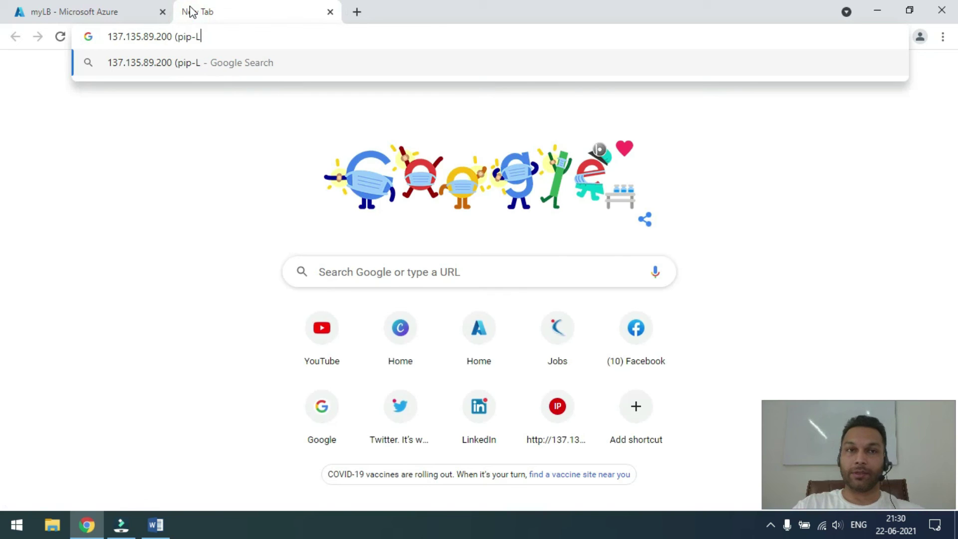
key(BackSpace)
key(BackSpace)
key(BackSpace)
key(BackSpace)
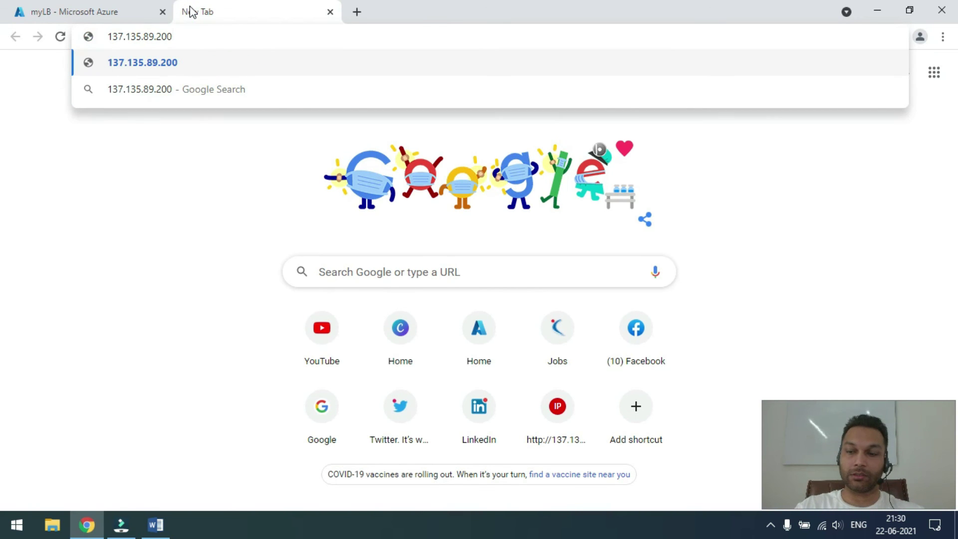
key(Return)
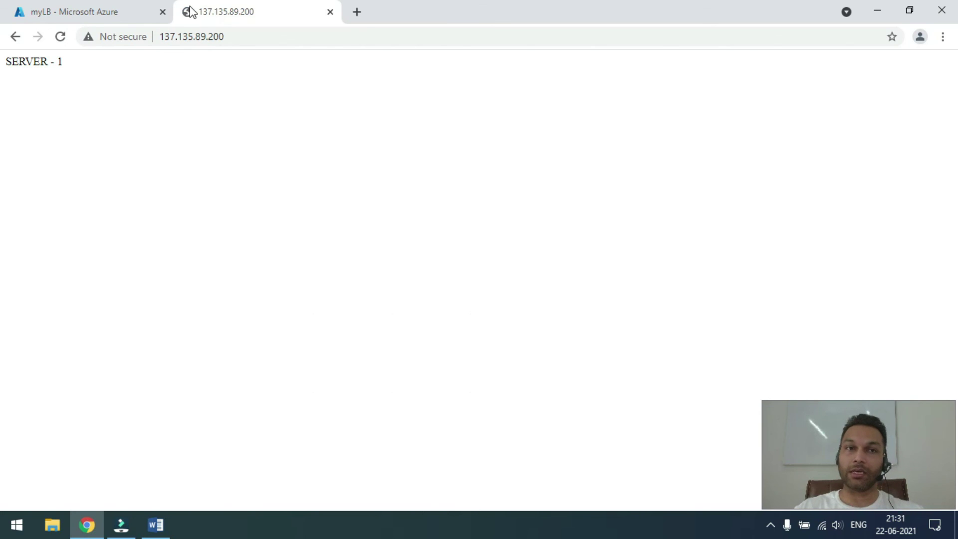
click(142, 6)
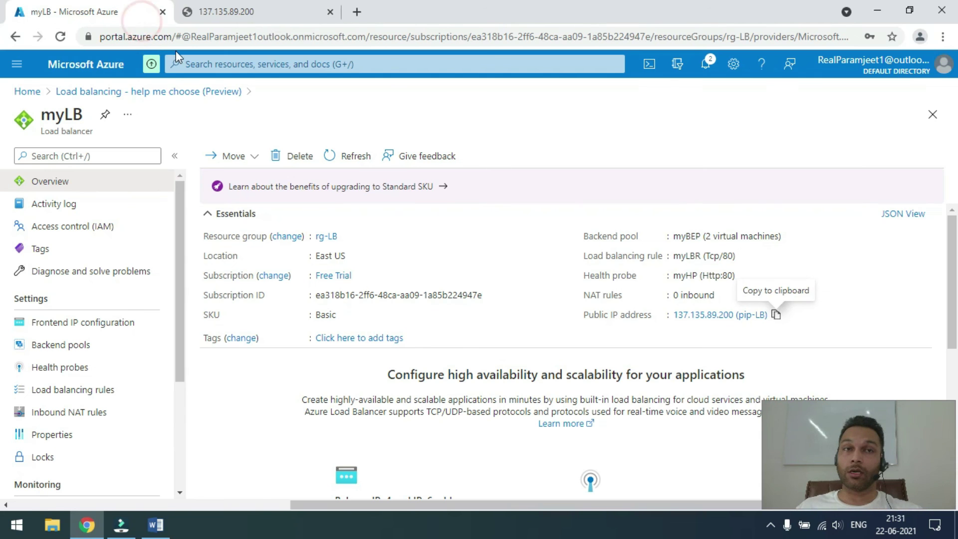
- Stop the webserver1 virtual machine and verify the successful stop in Notifications
click(304, 64)
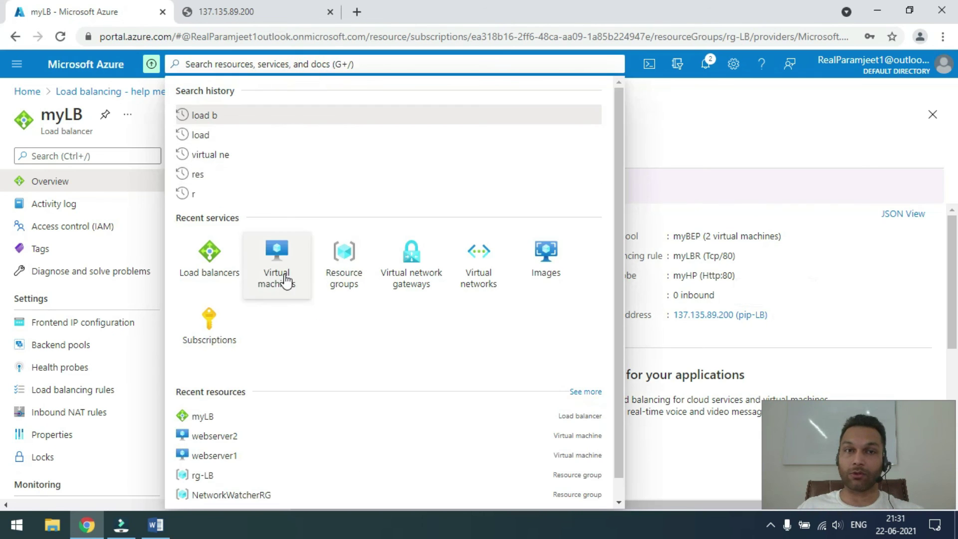
click(276, 256)
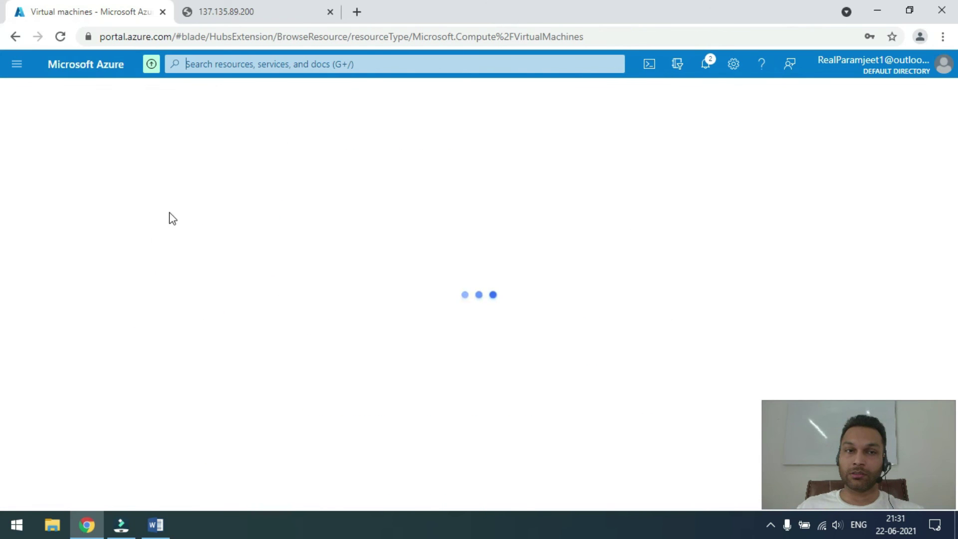
click(69, 270)
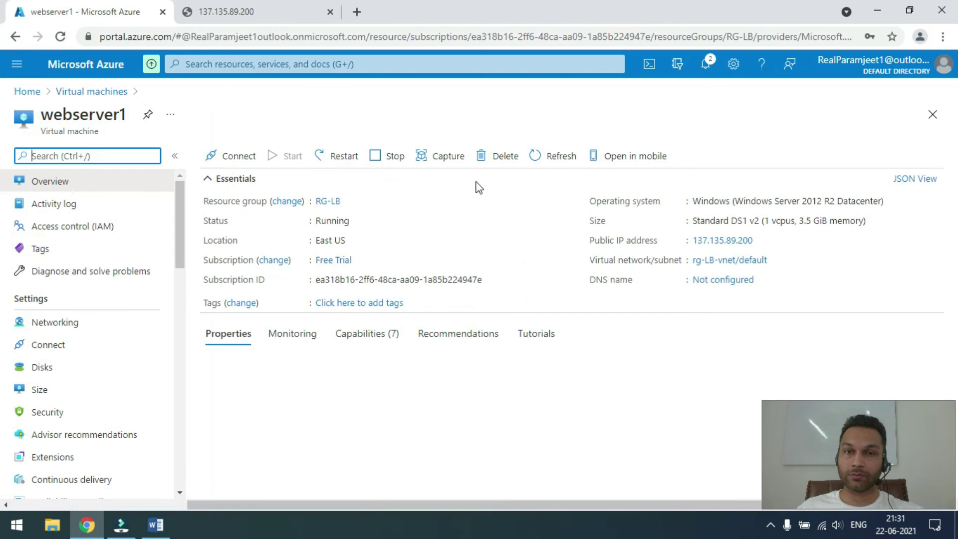
click(377, 160)
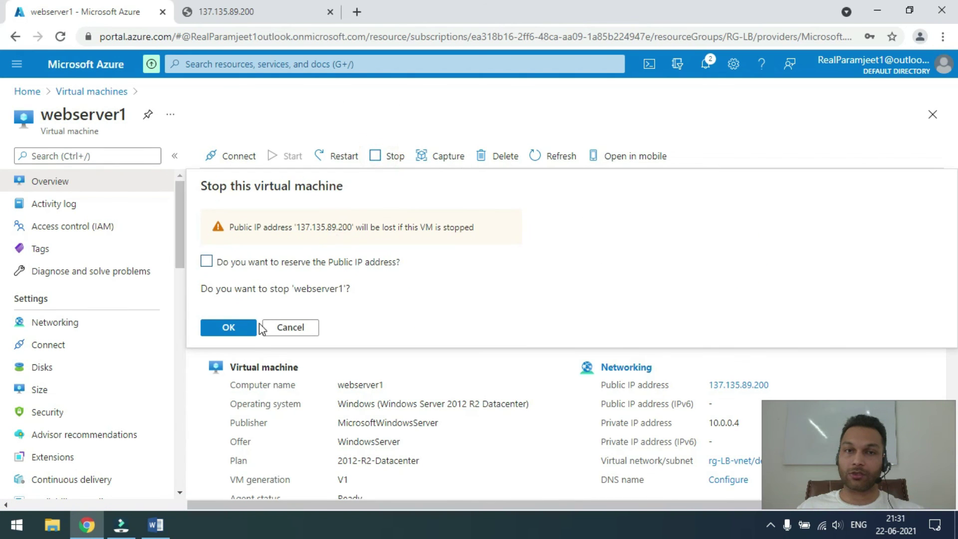
click(241, 329)
click(706, 70)
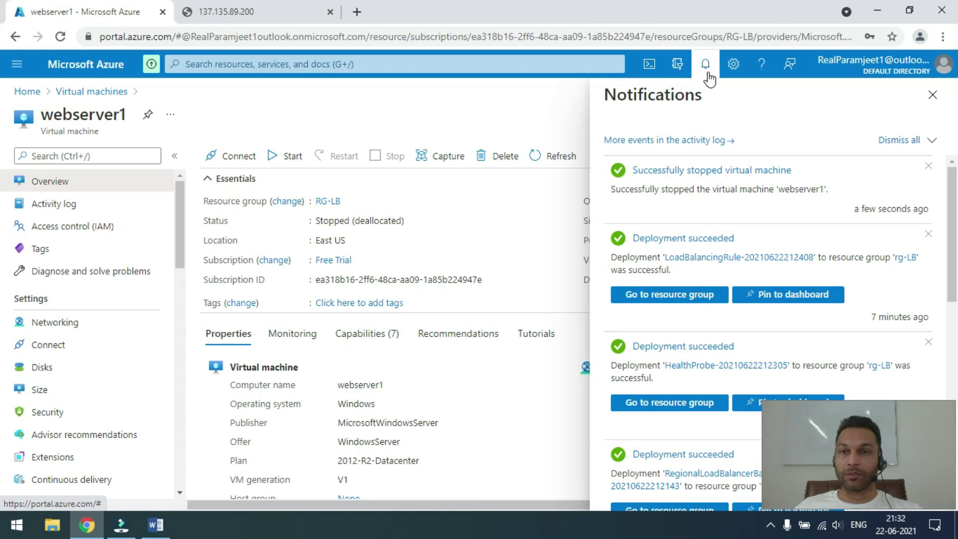
click(708, 74)
- Reload 137.135.89.200 to see SERVER - 2 served, then return to the webserver1 tab
click(249, 18)
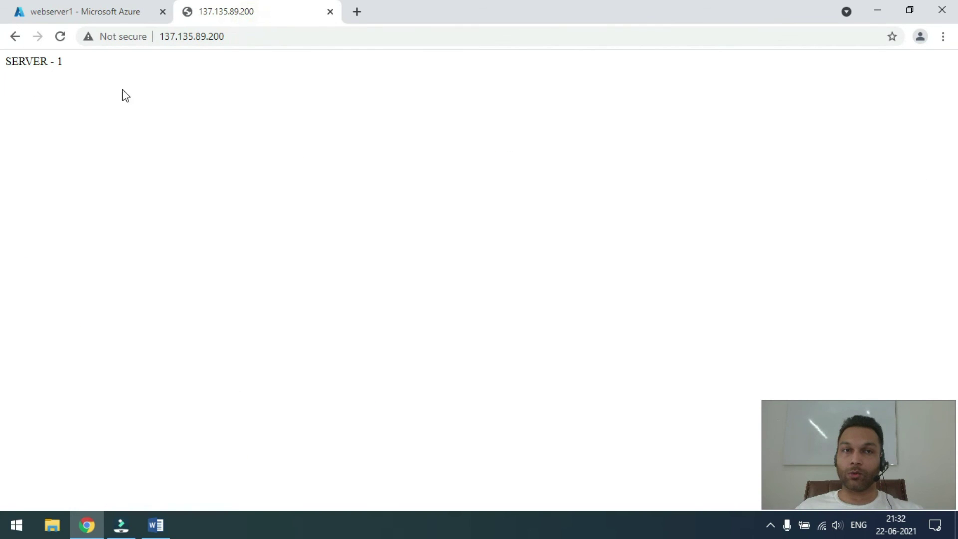
click(243, 40)
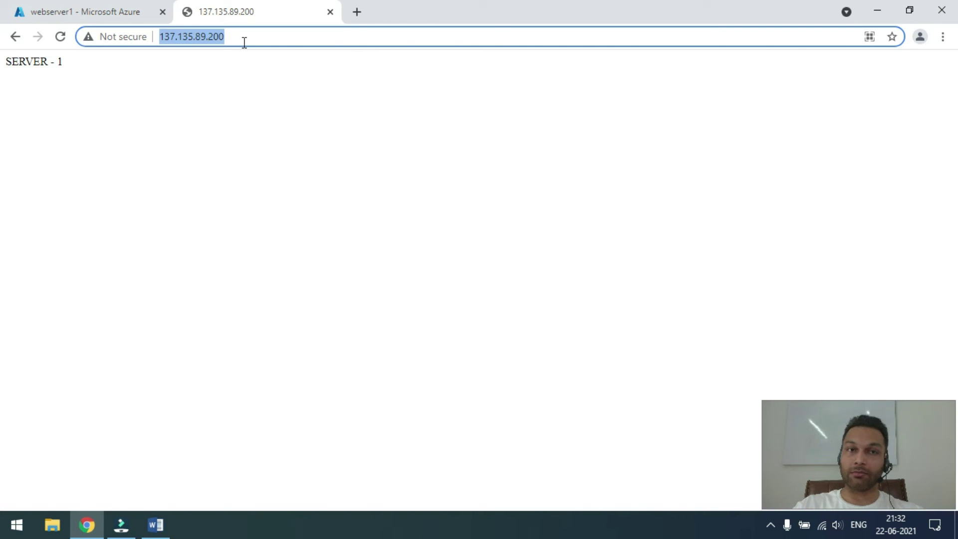
key(Return)
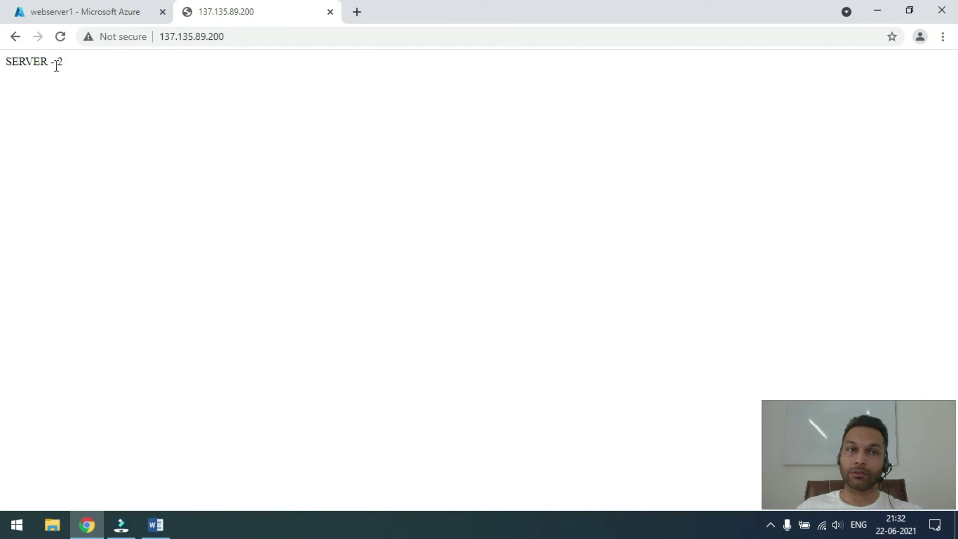
drag(57, 65, 4, 65)
click(23, 98)
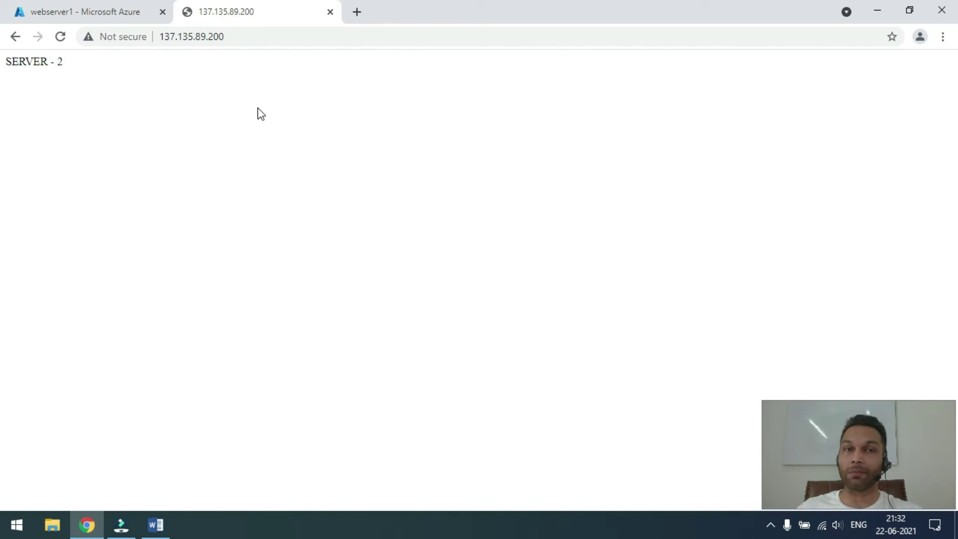
click(109, 5)
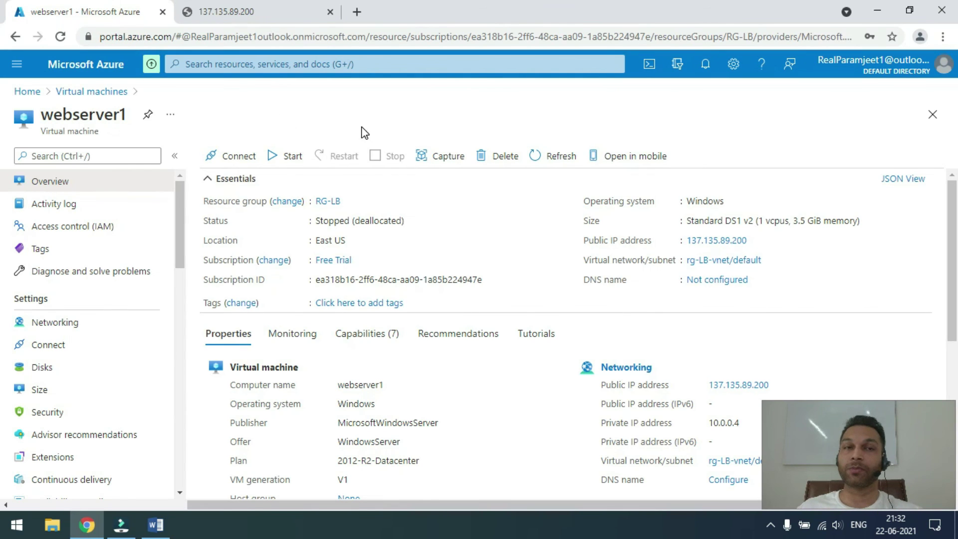